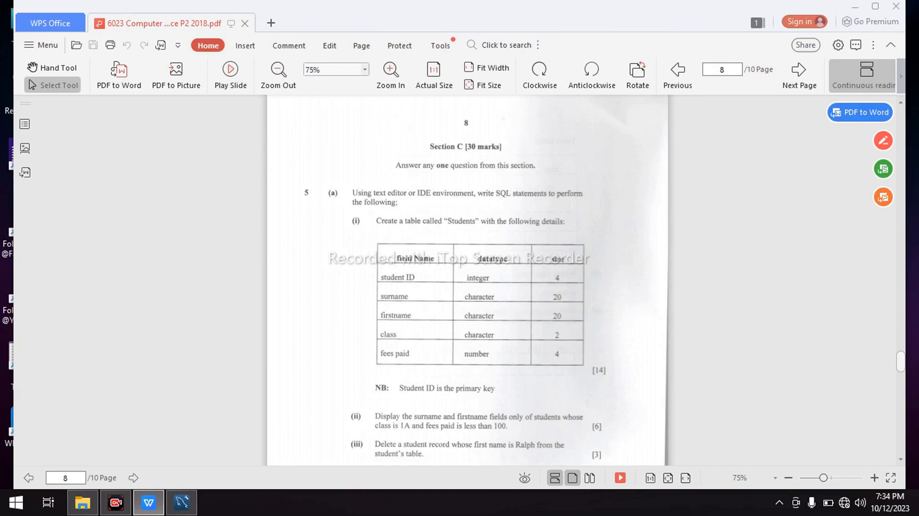
Switch to MySQL Workbench and connect to Local instance MySQL80, entering the root password and saving it in the vault
{"action": "left_click", "coordinate": [855, 7]}
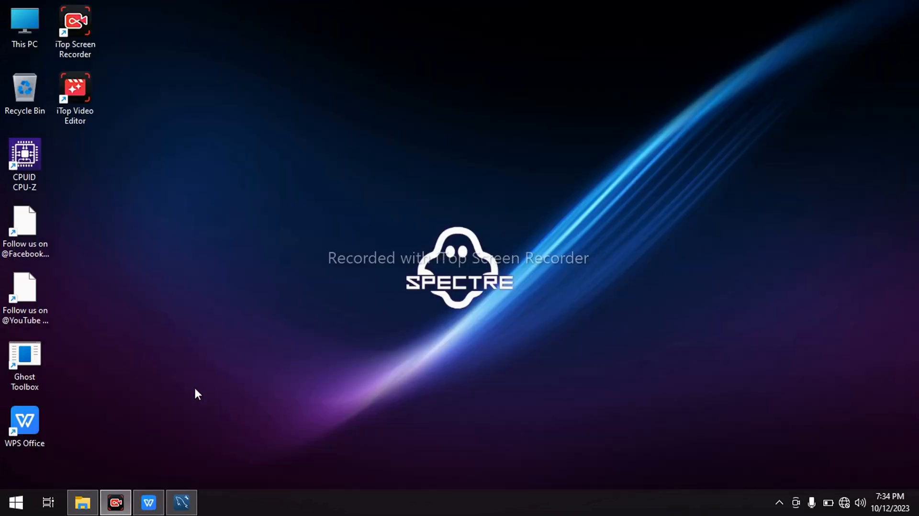
{"action": "mouse_move", "coordinate": [182, 502]}
{"action": "left_click", "coordinate": [192, 470]}
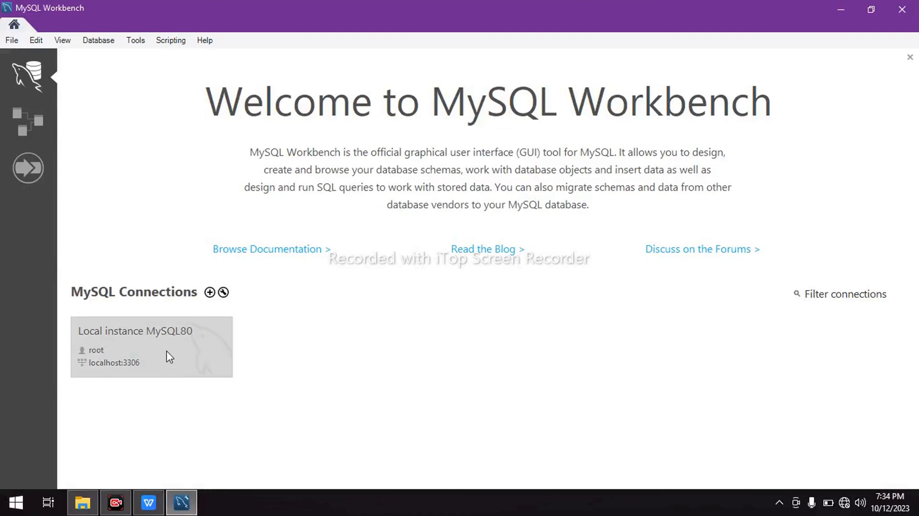
{"action": "left_click", "coordinate": [167, 353]}
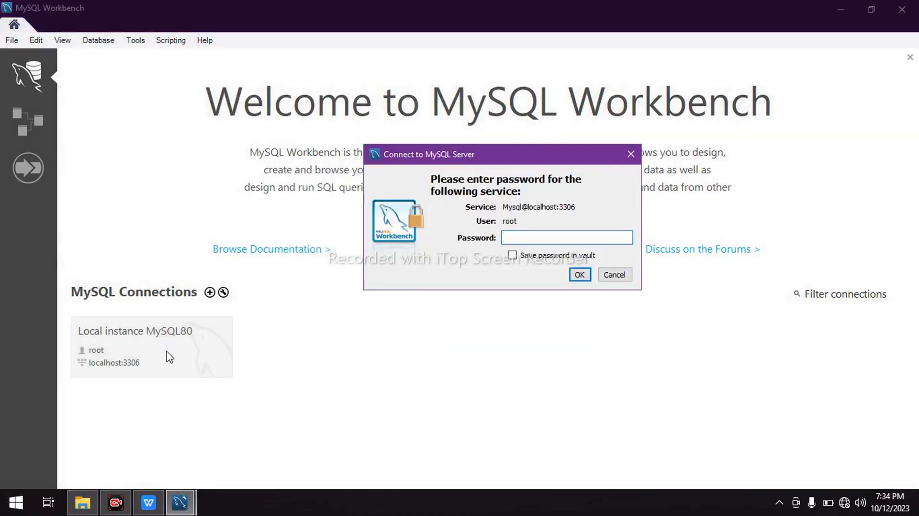
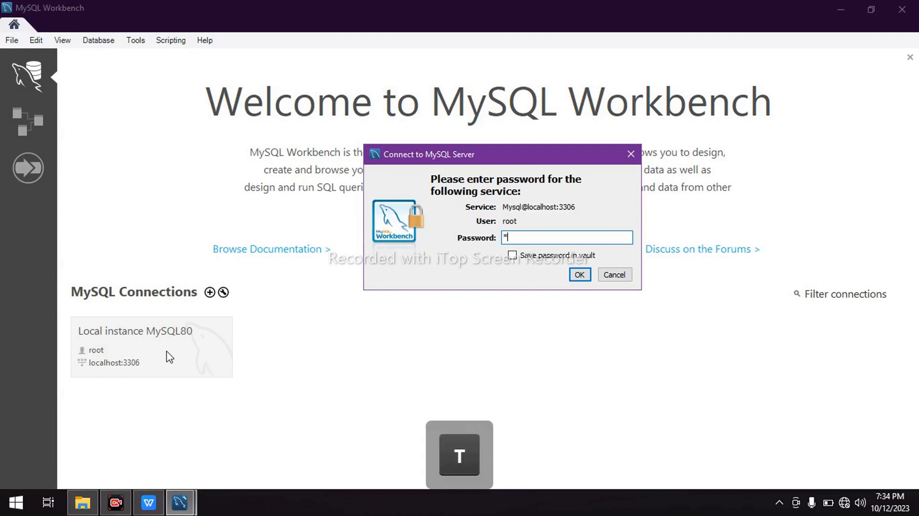
{"action": "left_click", "coordinate": [512, 255]}
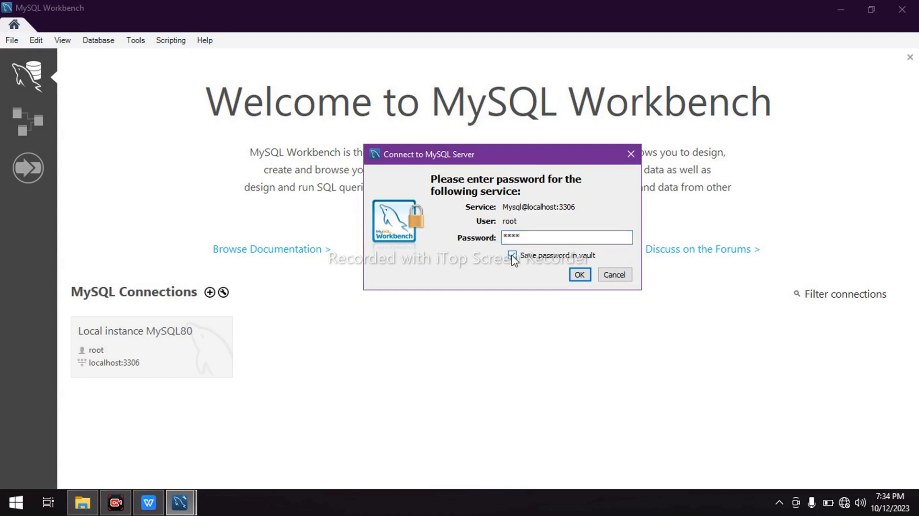
{"action": "left_click", "coordinate": [580, 274]}
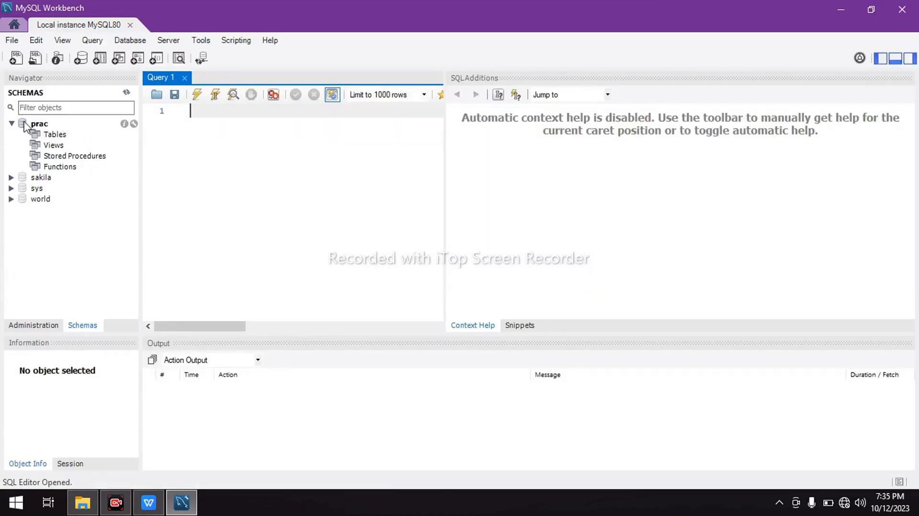
Create a new schema named tutorial with default charset and collation, and apply its script to the database
{"action": "left_click", "coordinate": [10, 124]}
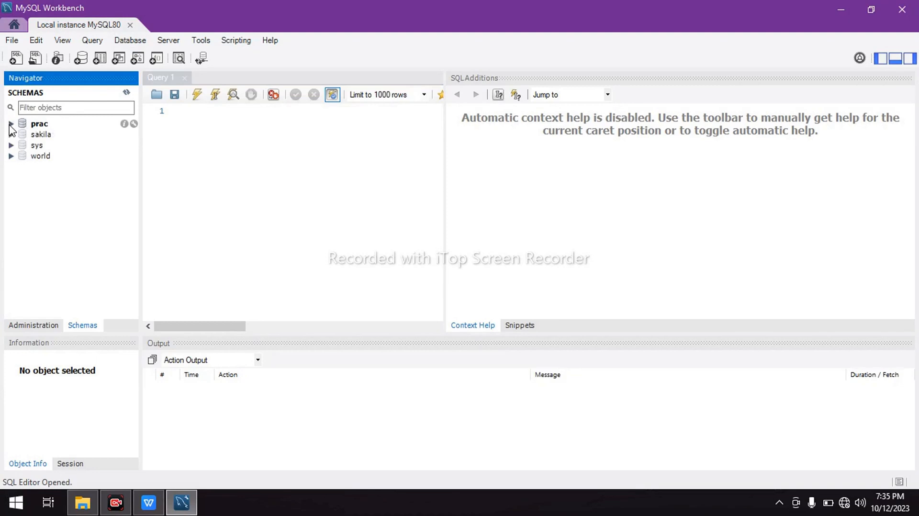
{"action": "left_click", "coordinate": [82, 59]}
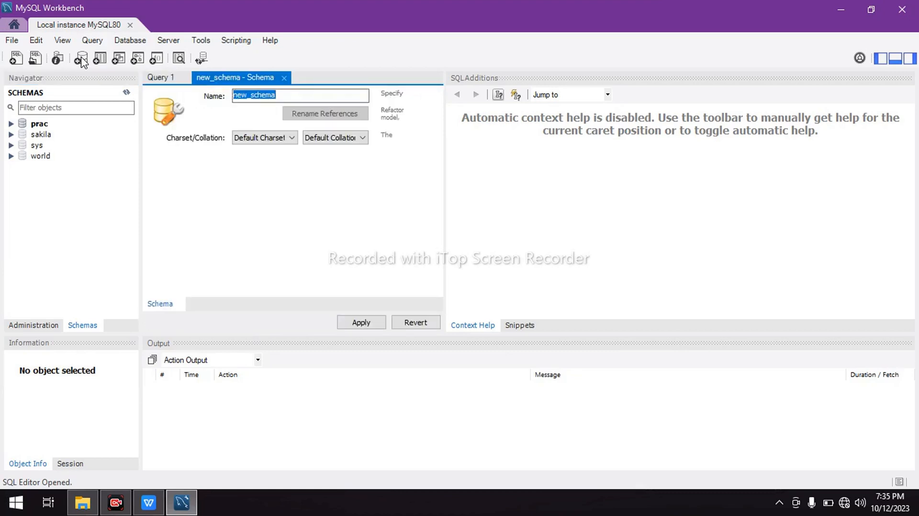
{"action": "type", "text": "tutor"}
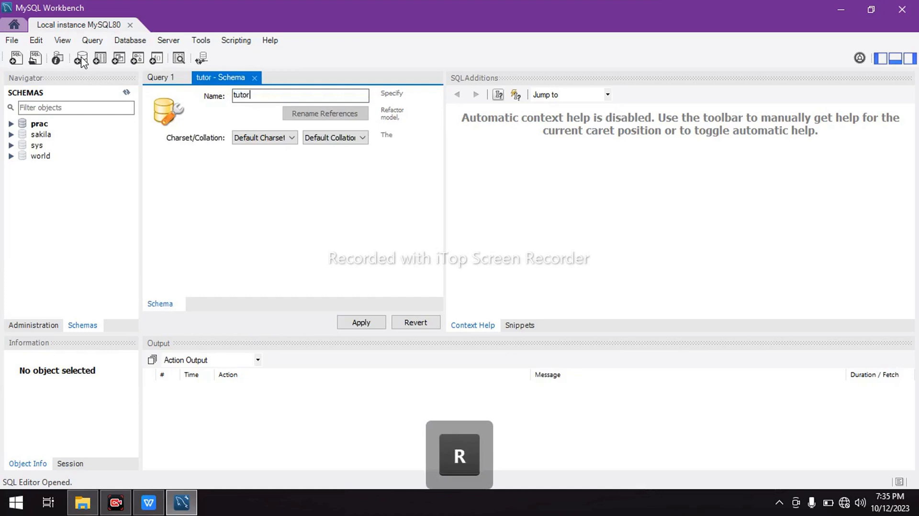
{"action": "type", "text": "ial"}
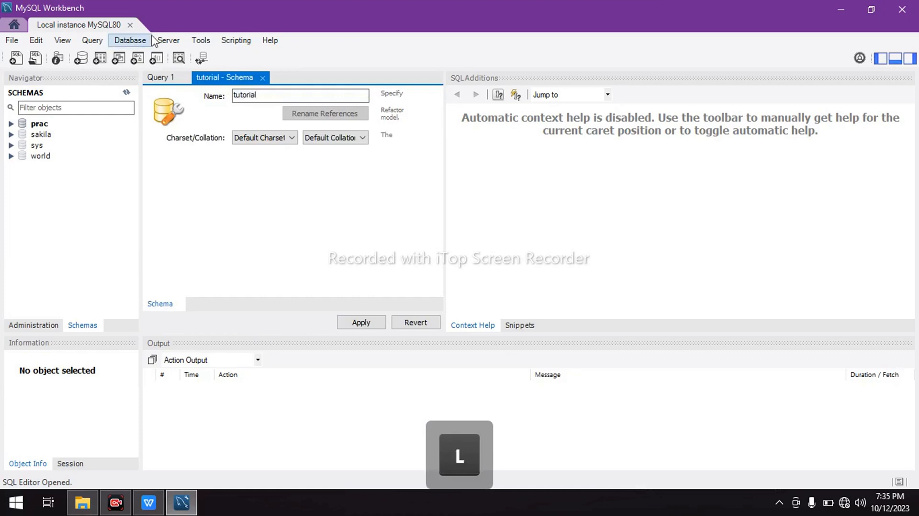
{"action": "left_click", "coordinate": [359, 323]}
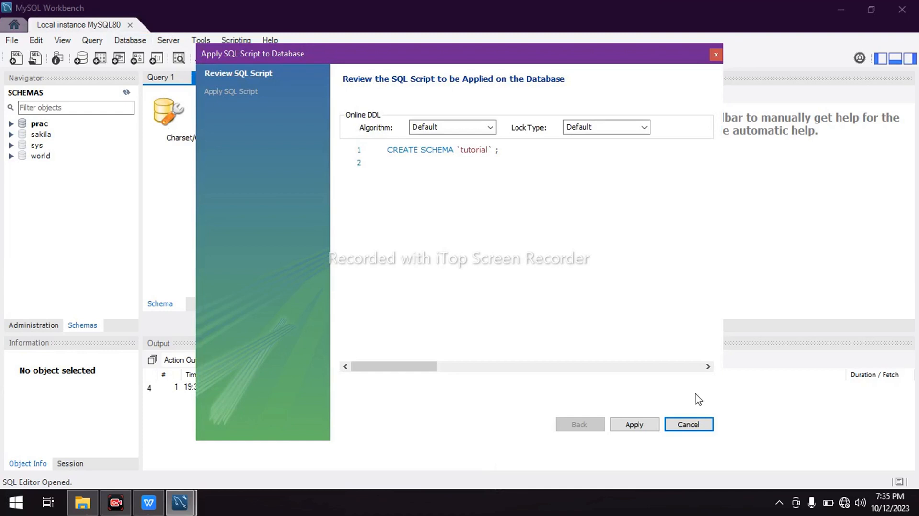
{"action": "left_click", "coordinate": [632, 426]}
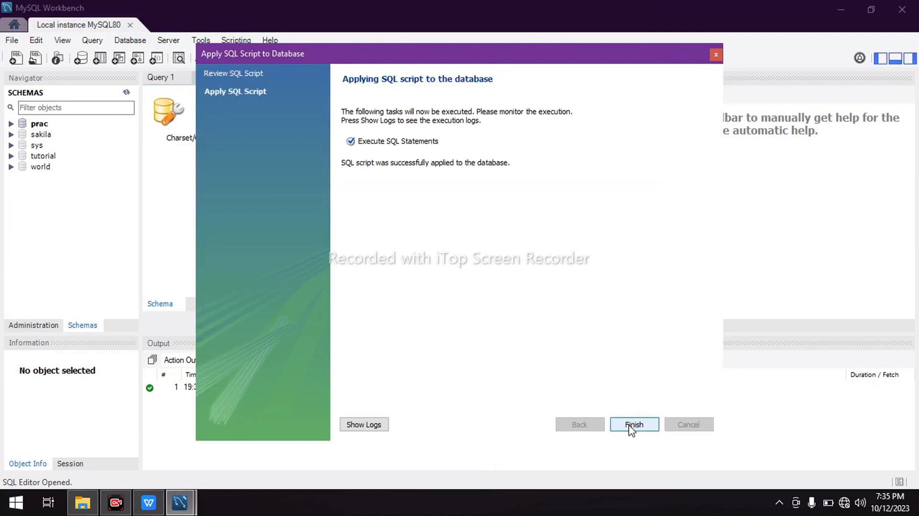
{"action": "left_click", "coordinate": [633, 425]}
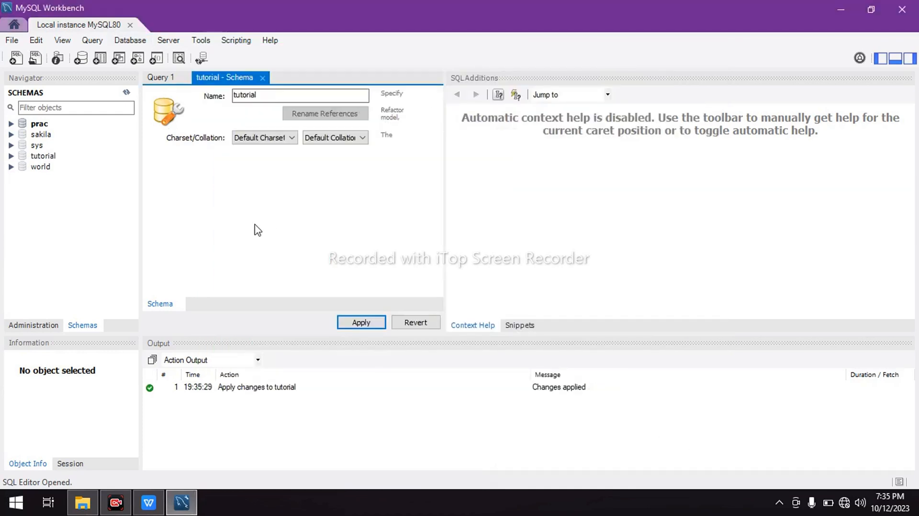
Make tutorial the active schema and start a new table in it
{"action": "left_click", "coordinate": [44, 156]}
{"action": "double_click", "coordinate": [46, 157]}
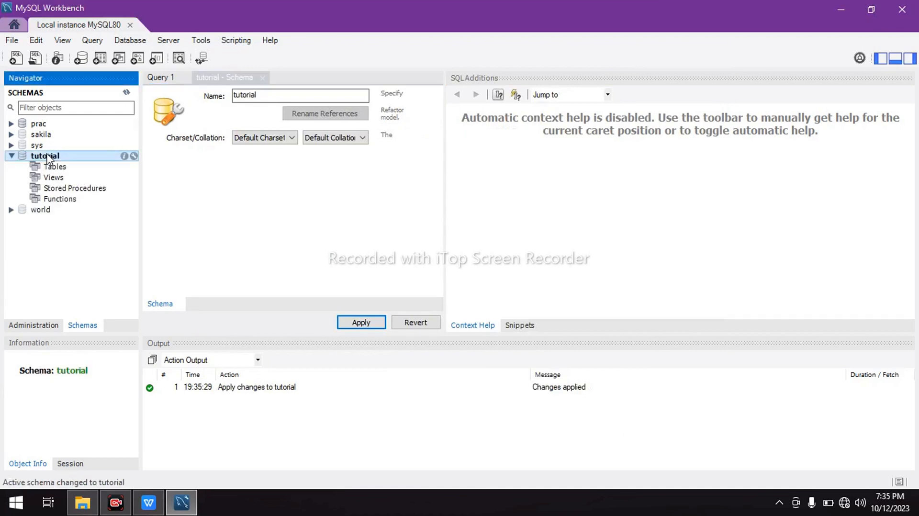
{"action": "left_click", "coordinate": [101, 60]}
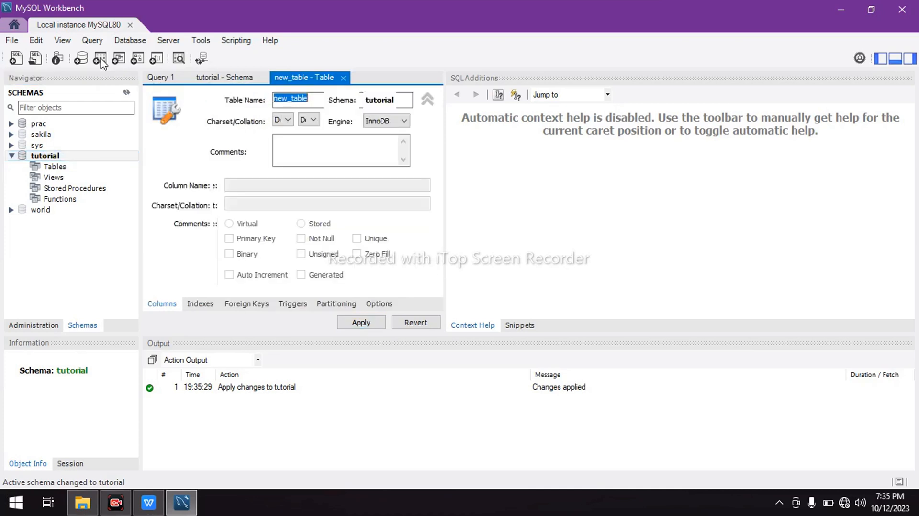
Close the tutorial schema editor and widen the new table's editor so all its fields fit
{"action": "left_click", "coordinate": [245, 79]}
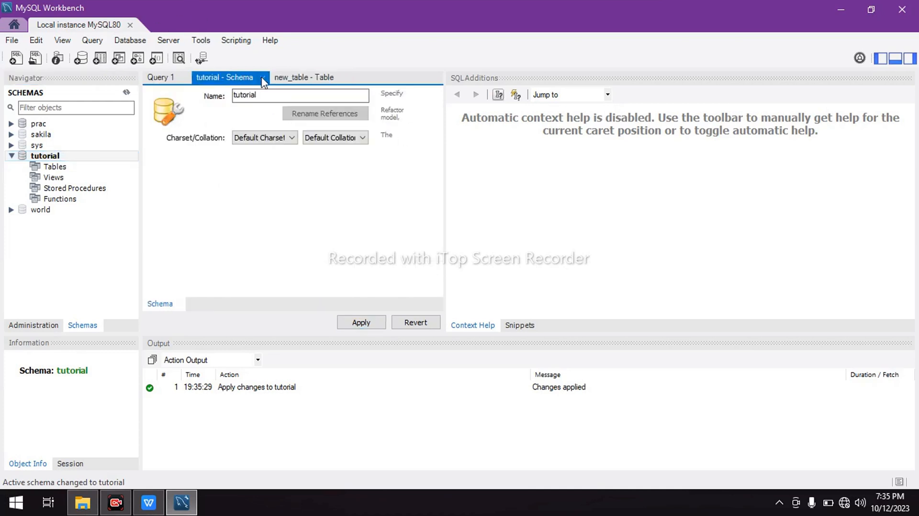
{"action": "left_click", "coordinate": [261, 78]}
{"action": "left_click", "coordinate": [242, 78]}
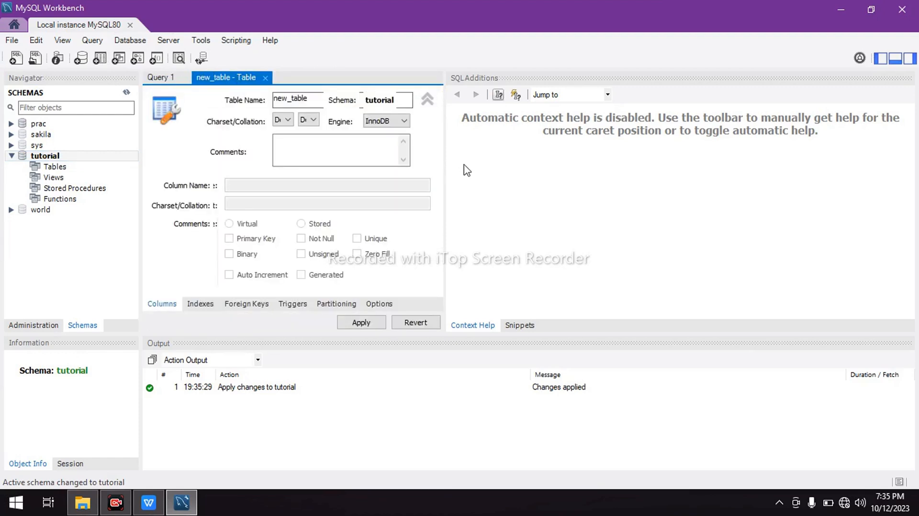
{"action": "left_click_drag", "start_coordinate": [445, 170], "coordinate": [671, 169]}
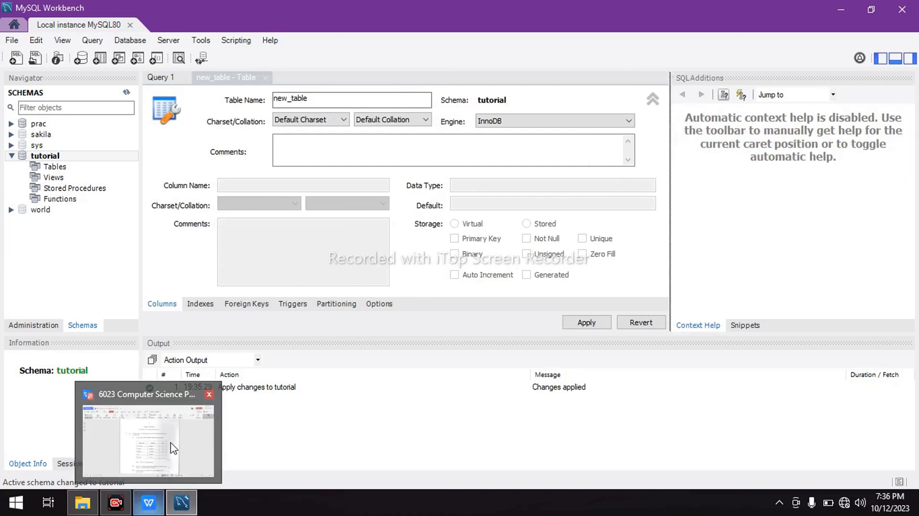
Consult question 5 in the WPS Office exam PDF and, back in MySQL Workbench, name the new table Students
{"action": "left_click", "coordinate": [150, 504]}
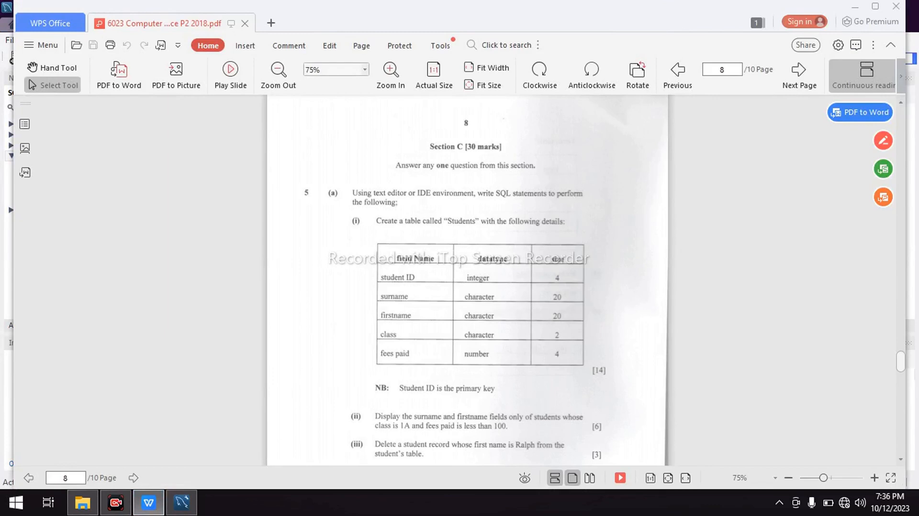
{"action": "mouse_move", "coordinate": [181, 504]}
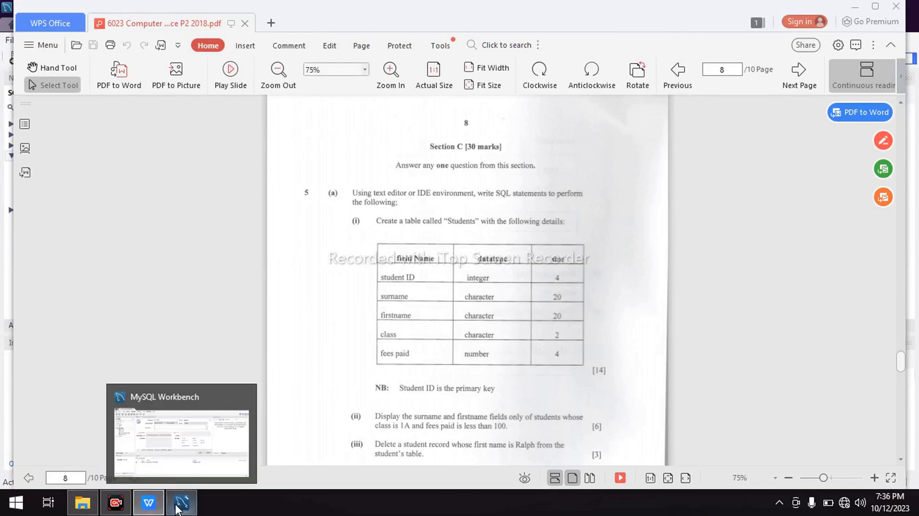
{"action": "left_click", "coordinate": [194, 470]}
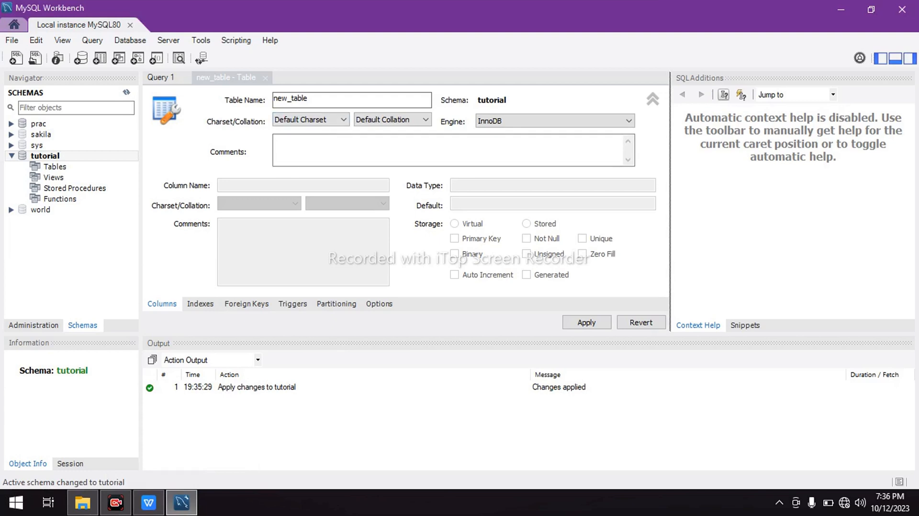
{"action": "key", "text": "Caps_Lock"}
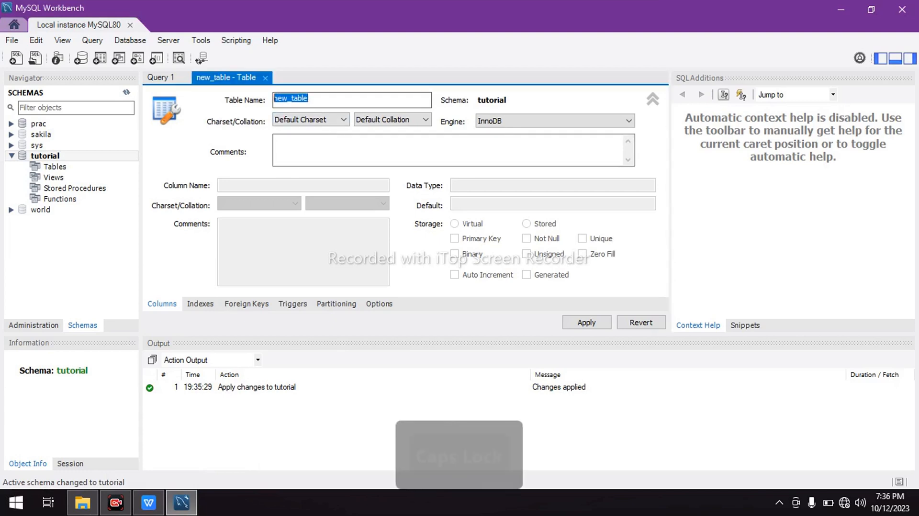
{"action": "type", "text": "S"}
{"action": "key", "text": "Caps_Lock"}
{"action": "type", "text": "tudents"}
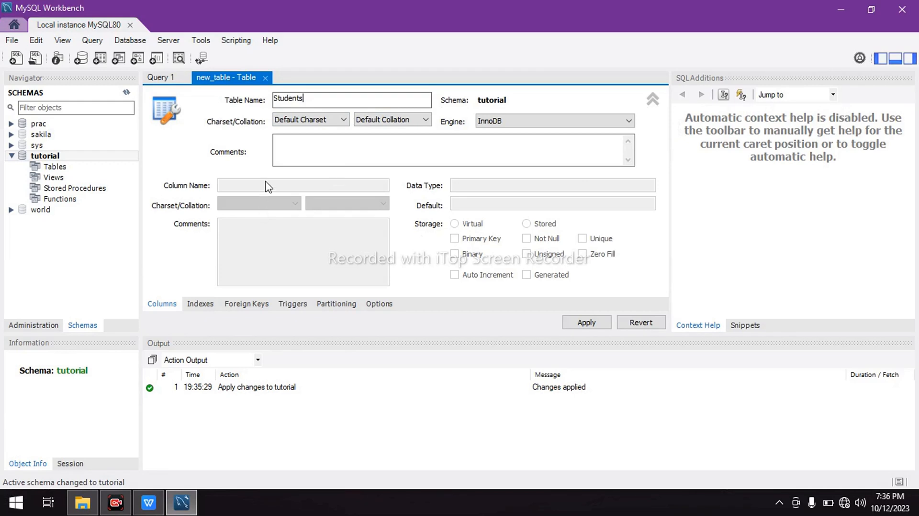
{"action": "key", "text": "Tab"}
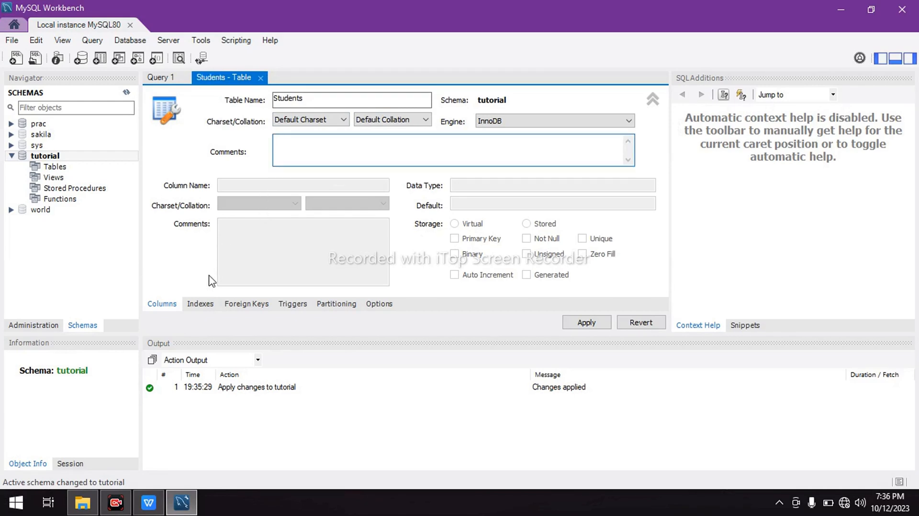
Examine the Students table's index, foreign key, trigger, partitioning and option settings, ending at its column settings
{"action": "left_click", "coordinate": [202, 304]}
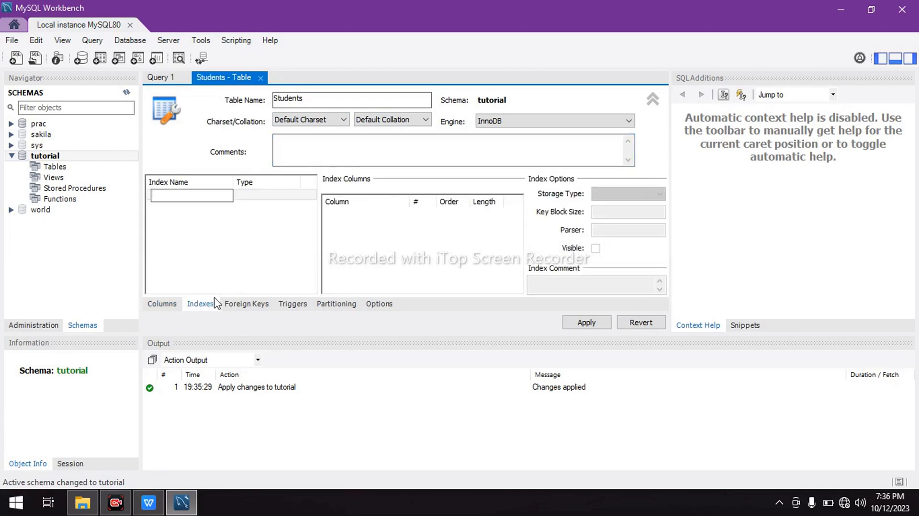
{"action": "left_click", "coordinate": [239, 303]}
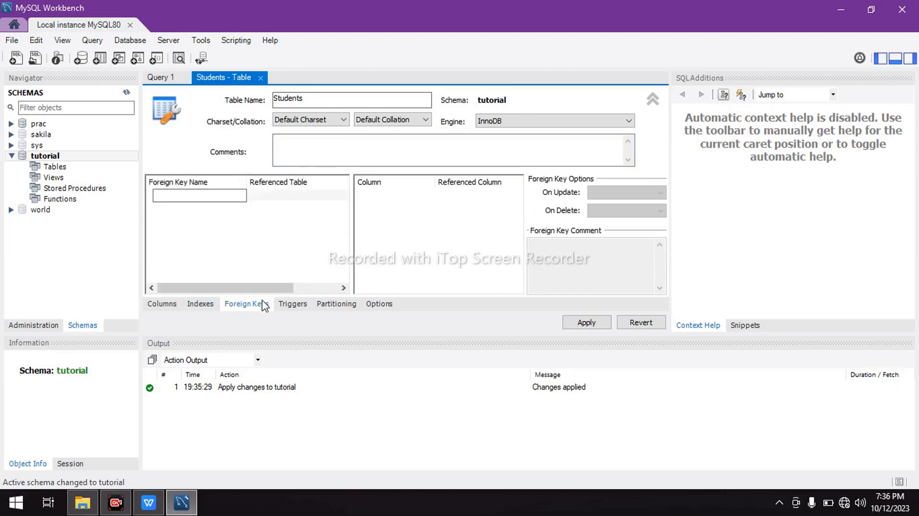
{"action": "left_click", "coordinate": [299, 306]}
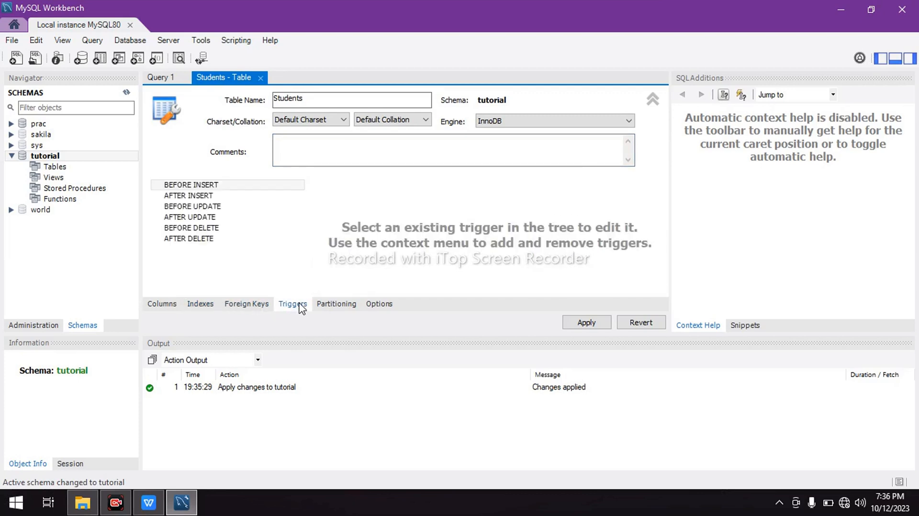
{"action": "left_click", "coordinate": [331, 309]}
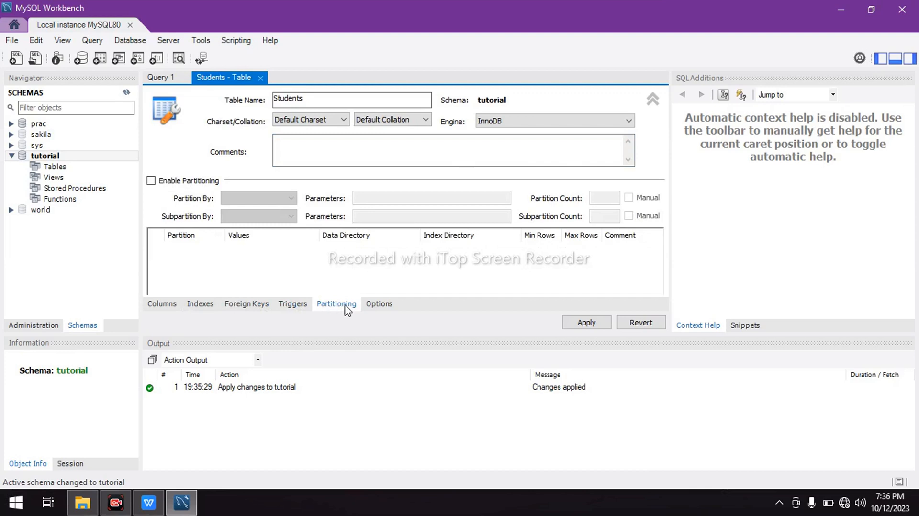
{"action": "left_click", "coordinate": [374, 306]}
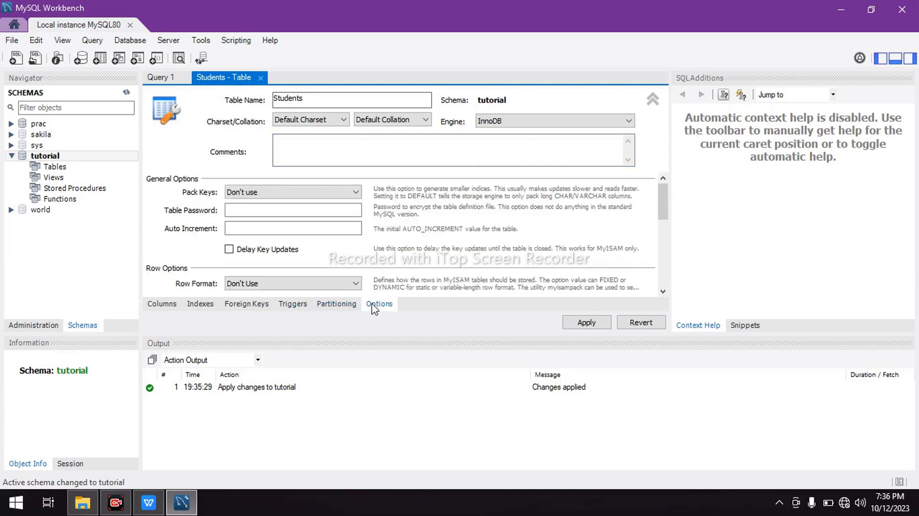
{"action": "left_click", "coordinate": [349, 306]}
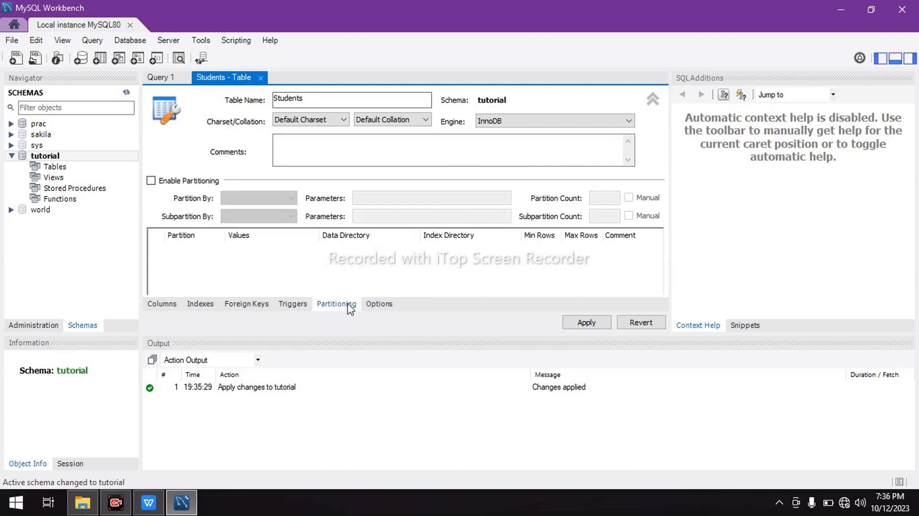
{"action": "left_click", "coordinate": [289, 305]}
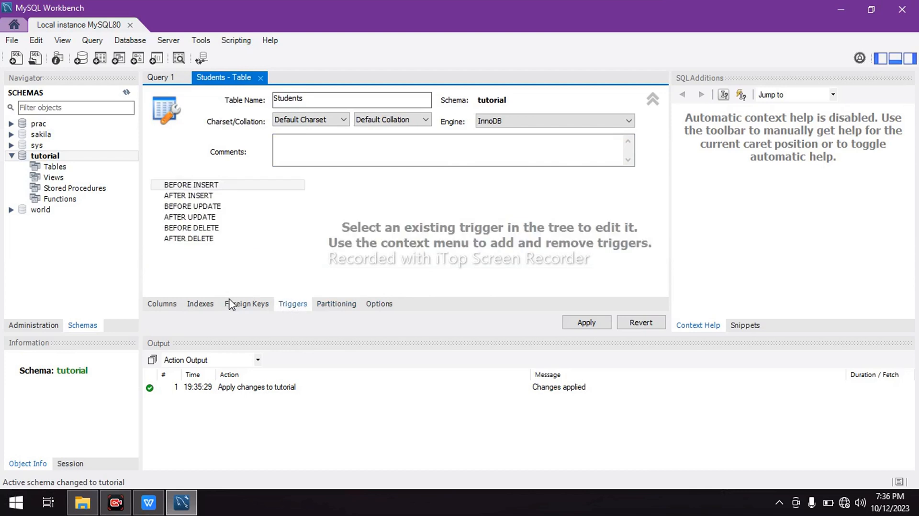
{"action": "left_click", "coordinate": [236, 305]}
{"action": "left_click", "coordinate": [211, 306]}
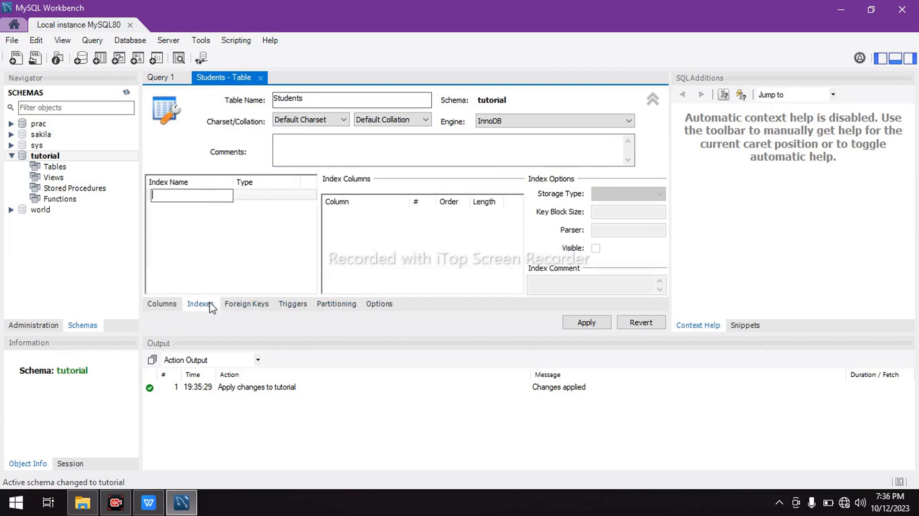
{"action": "left_click", "coordinate": [168, 304]}
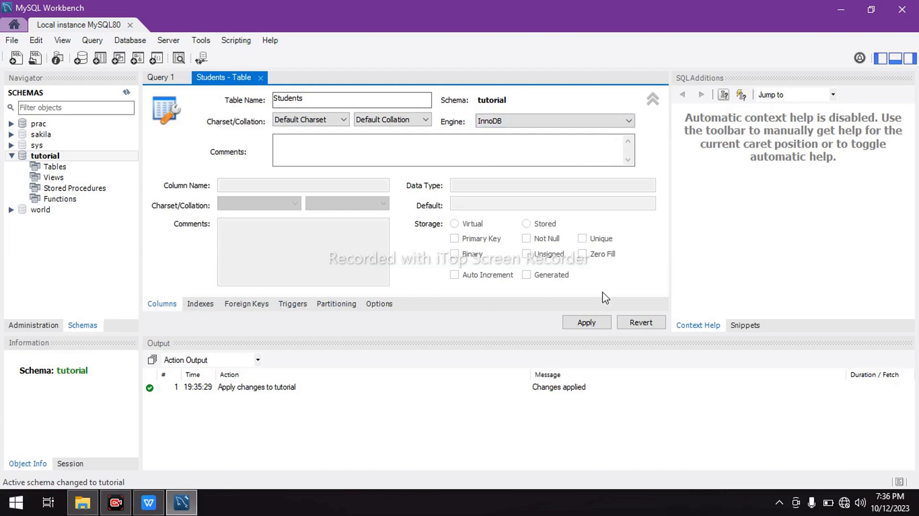
{"action": "left_click", "coordinate": [591, 322]}
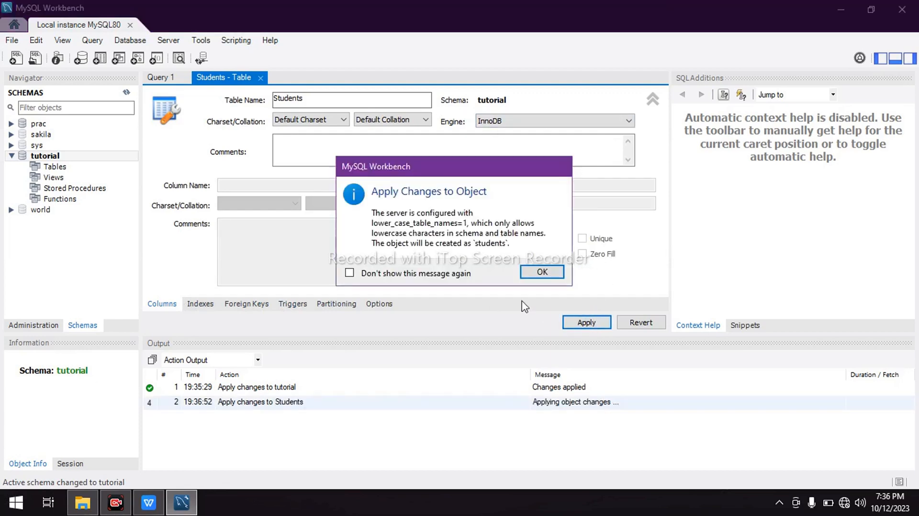
{"action": "left_click", "coordinate": [538, 273]}
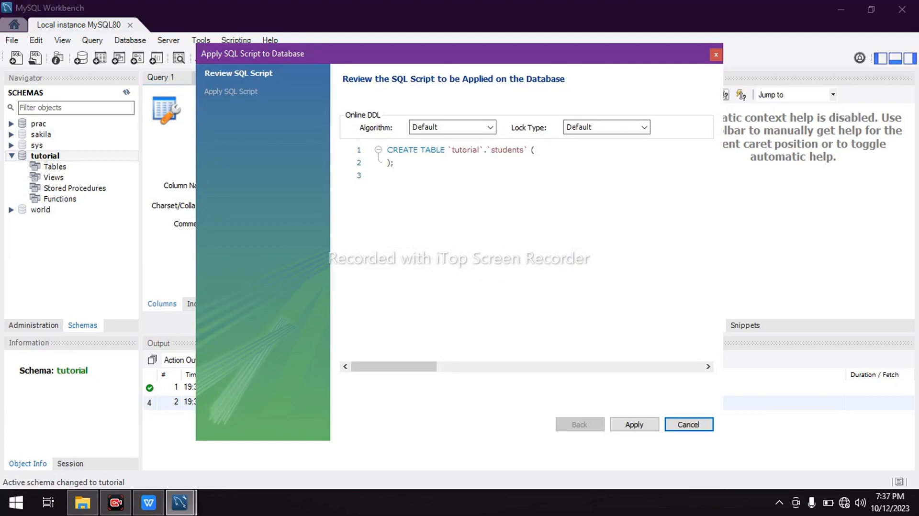
{"action": "left_click", "coordinate": [708, 425]}
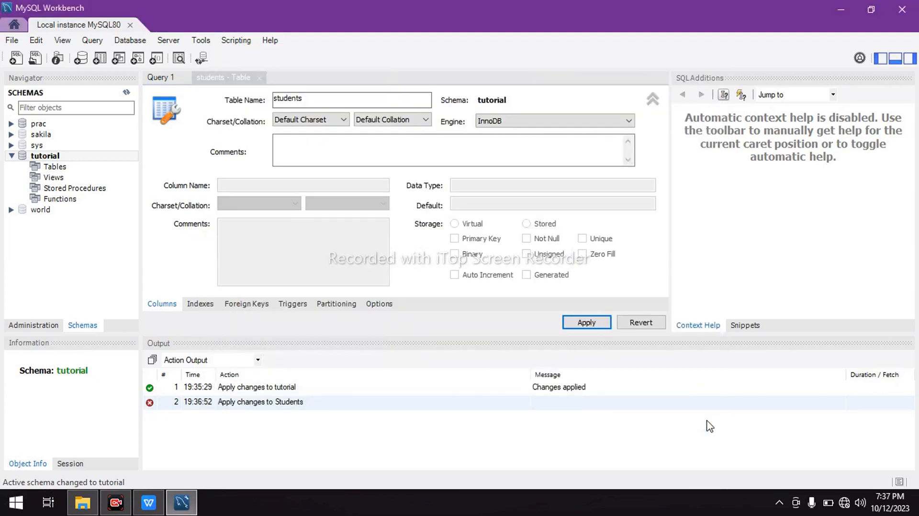
Minimize the open windows, create a text document named Tutorial.txt on the desktop, and open it in Notepad
{"action": "left_click", "coordinate": [844, 9]}
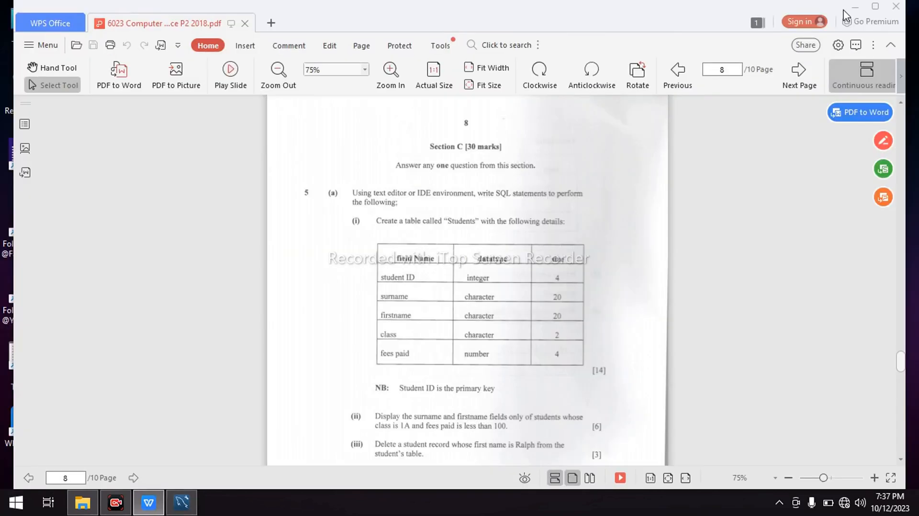
{"action": "left_click", "coordinate": [856, 6]}
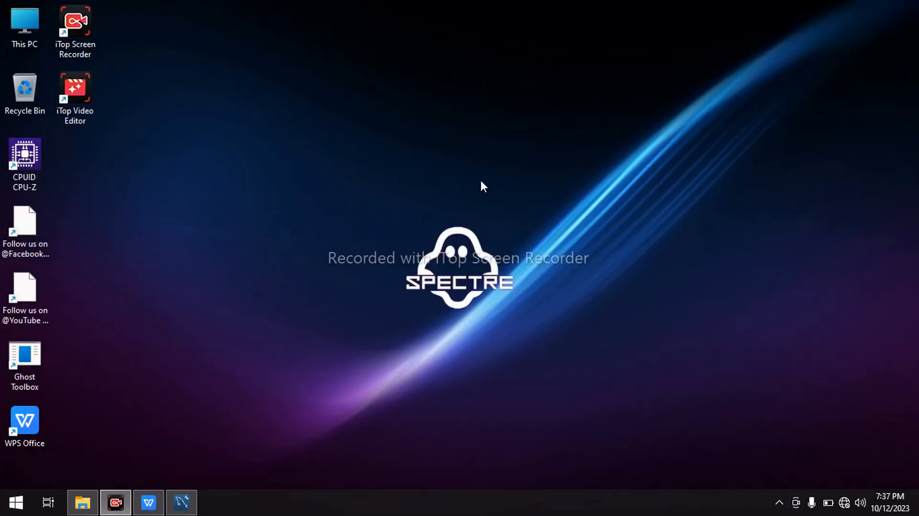
{"action": "right_click", "coordinate": [341, 208]}
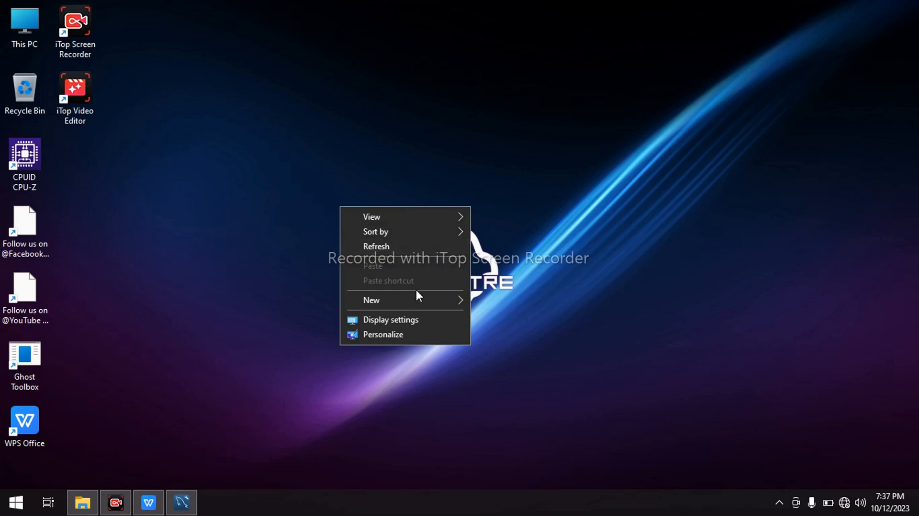
{"action": "mouse_move", "coordinate": [423, 300]}
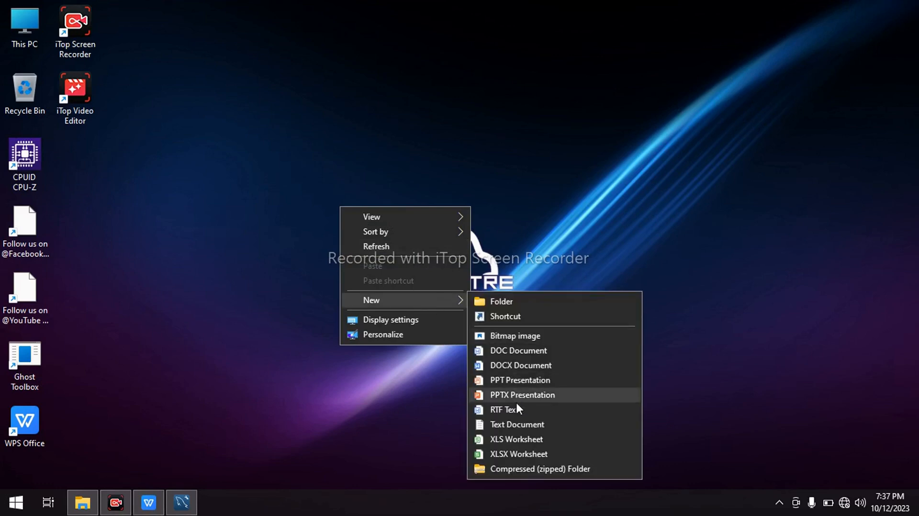
{"action": "left_click", "coordinate": [522, 424]}
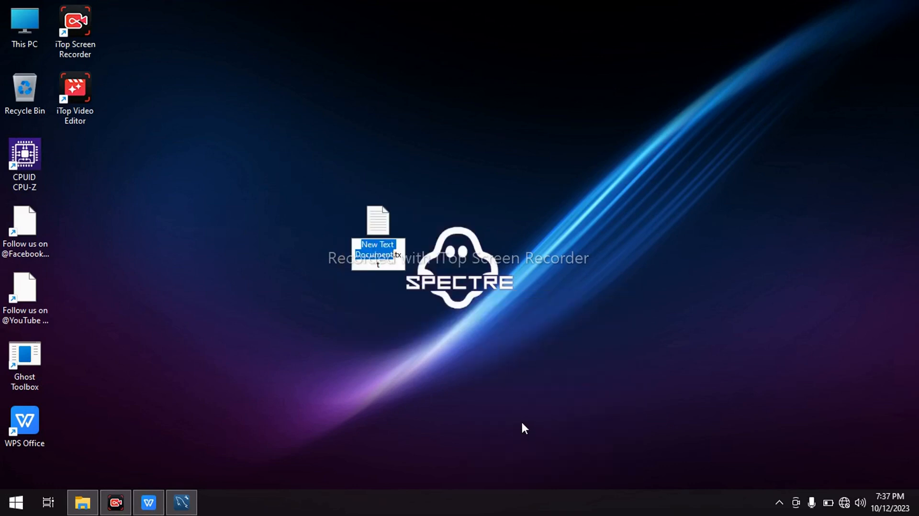
{"action": "key", "text": "Caps_Lock"}
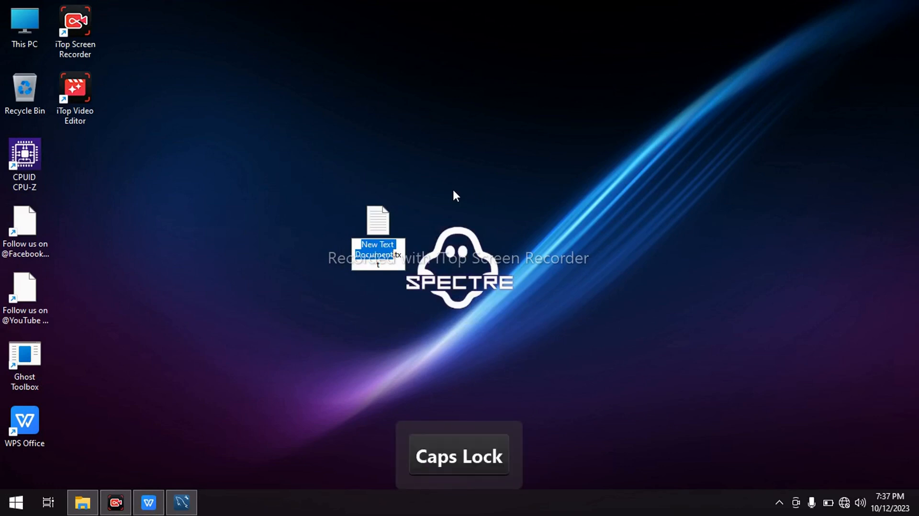
{"action": "type", "text": "uto"}
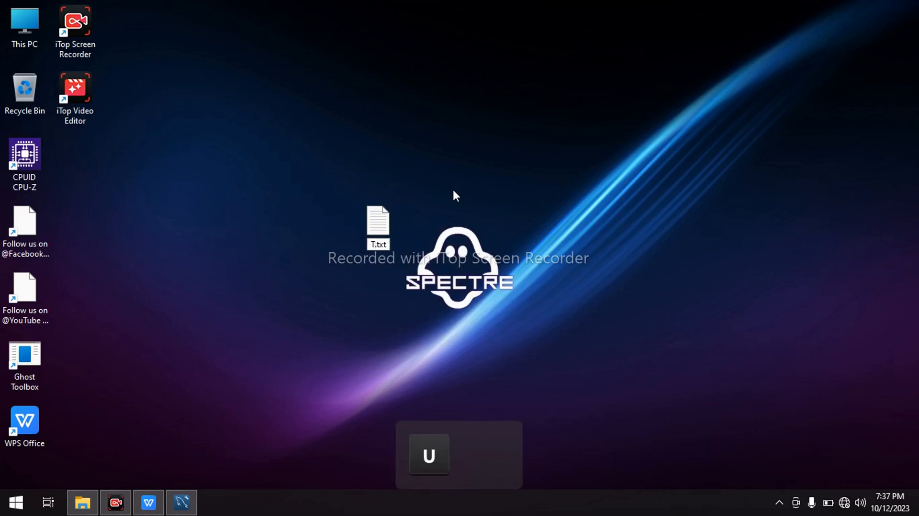
{"action": "type", "text": "rial"}
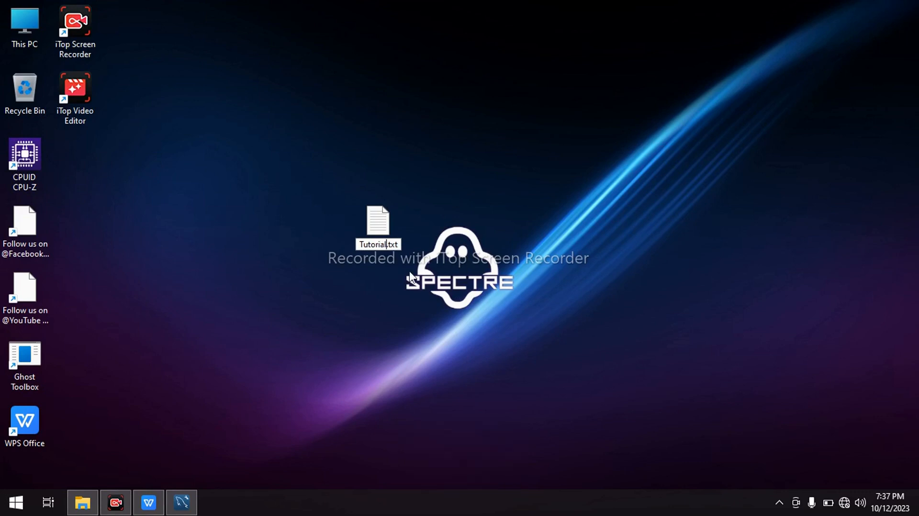
{"action": "key", "text": "Return"}
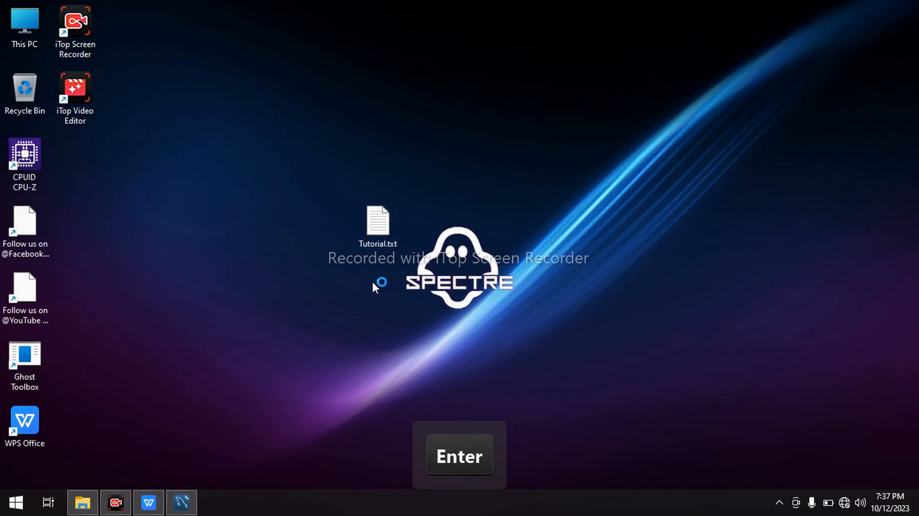
{"action": "double_click", "coordinate": [384, 237]}
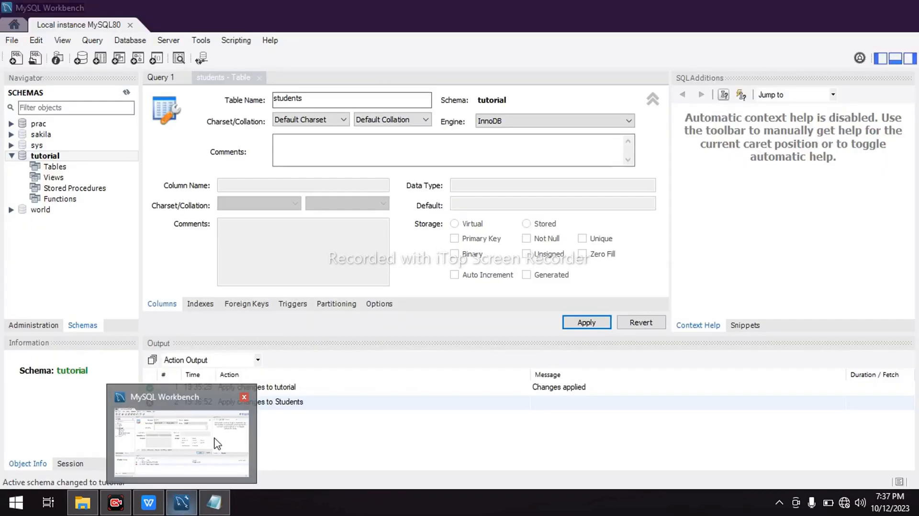
Switch back to MySQL Workbench and check the tutorial schema's details, closing the schema information when done
{"action": "left_click", "coordinate": [182, 443]}
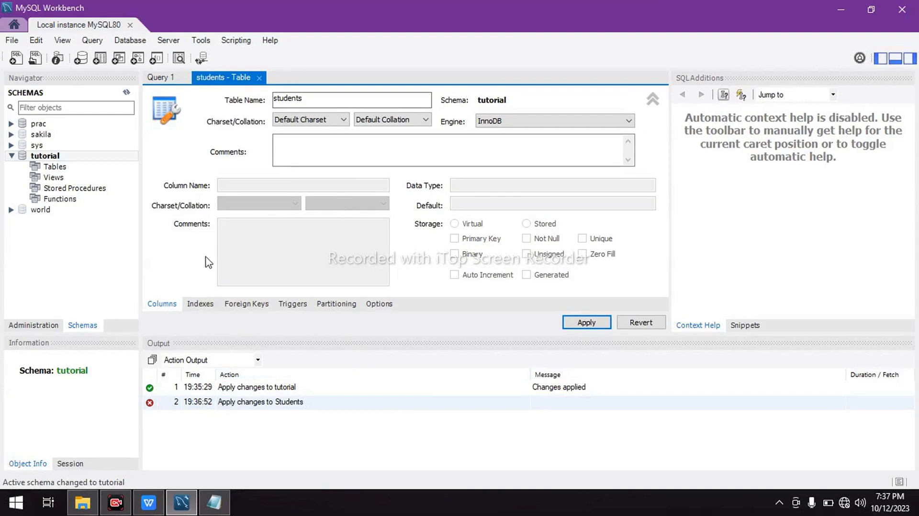
{"action": "left_click", "coordinate": [302, 138]}
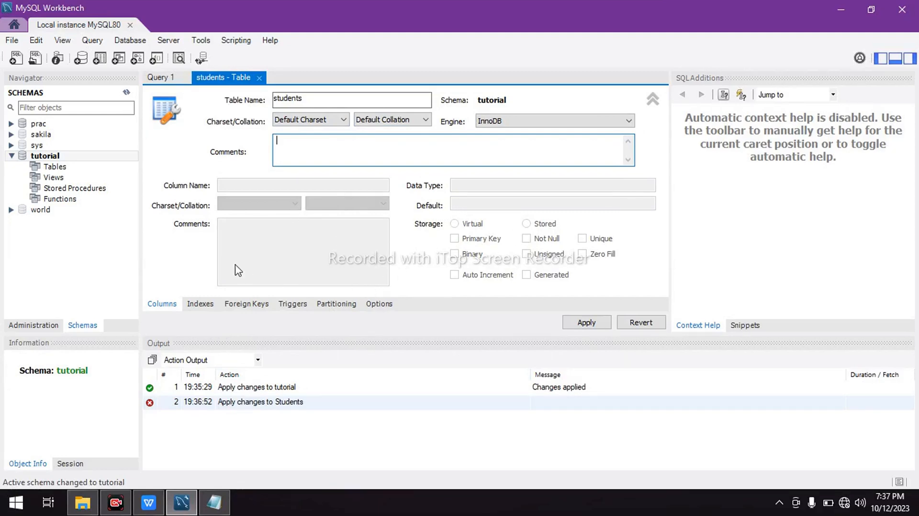
{"action": "left_click", "coordinate": [71, 167]}
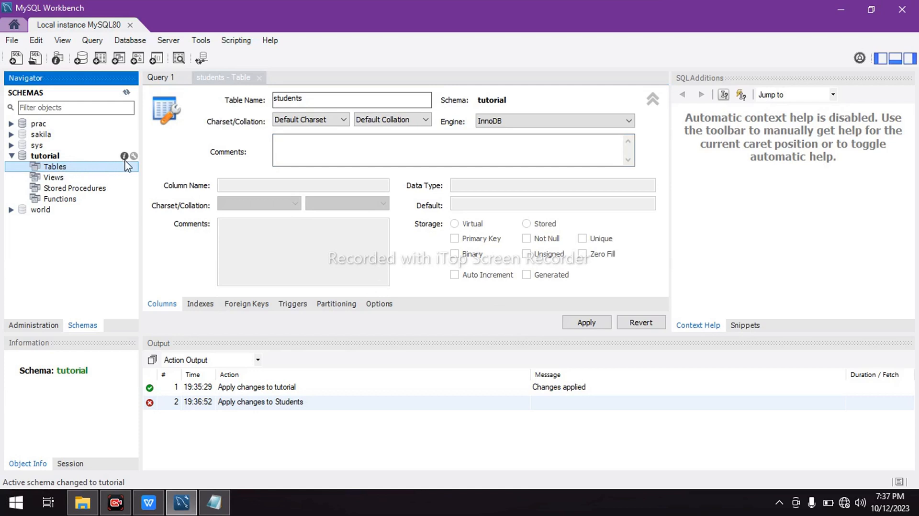
{"action": "left_click", "coordinate": [124, 156]}
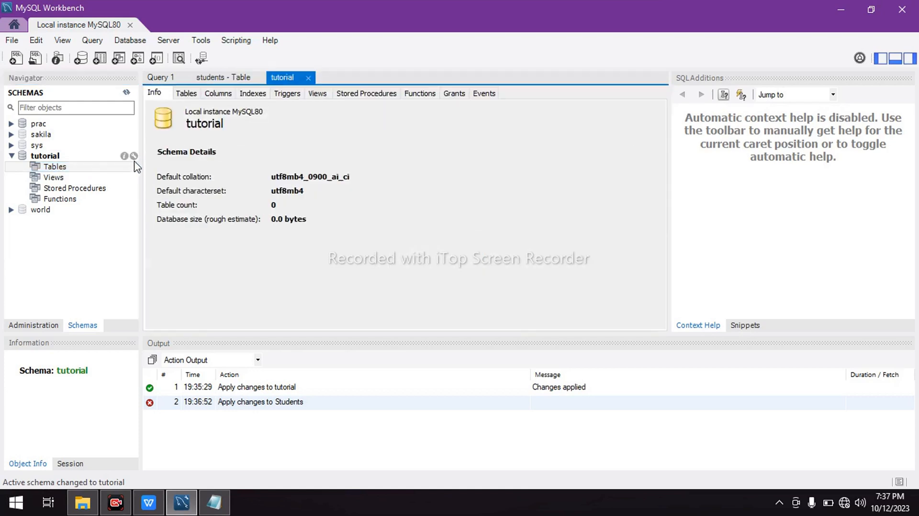
{"action": "left_click", "coordinate": [308, 78]}
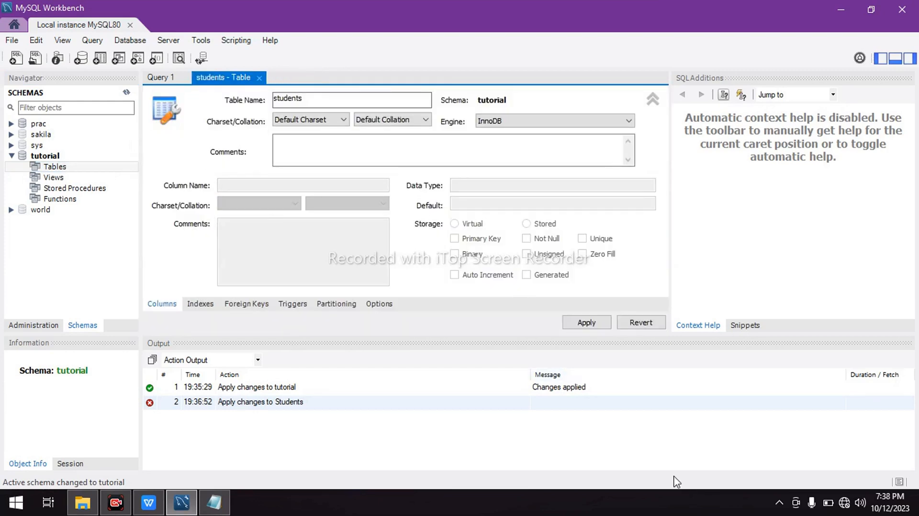
Enlarge the table editor to reveal its column grid and, following the exam PDF, add Student ID as the primary key column
{"action": "left_click_drag", "start_coordinate": [440, 335], "coordinate": [431, 424]}
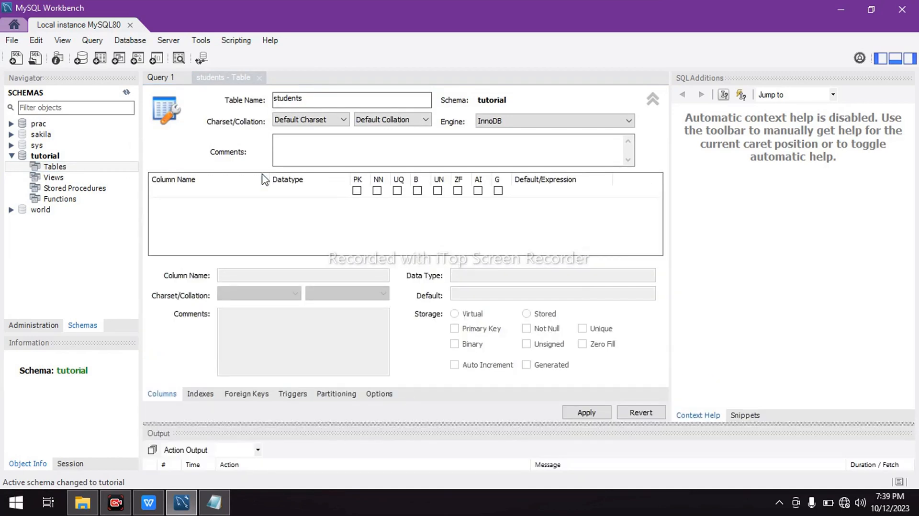
{"action": "double_click", "coordinate": [198, 192]}
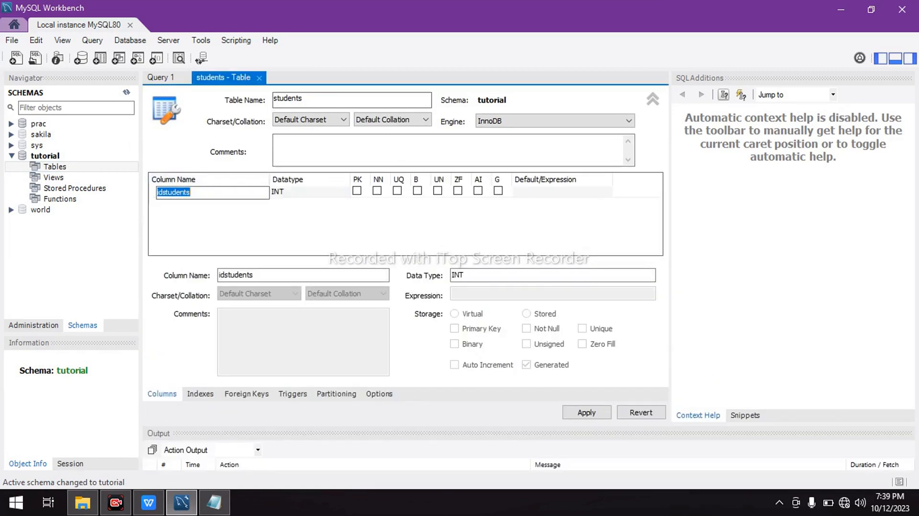
{"action": "mouse_move", "coordinate": [158, 508]}
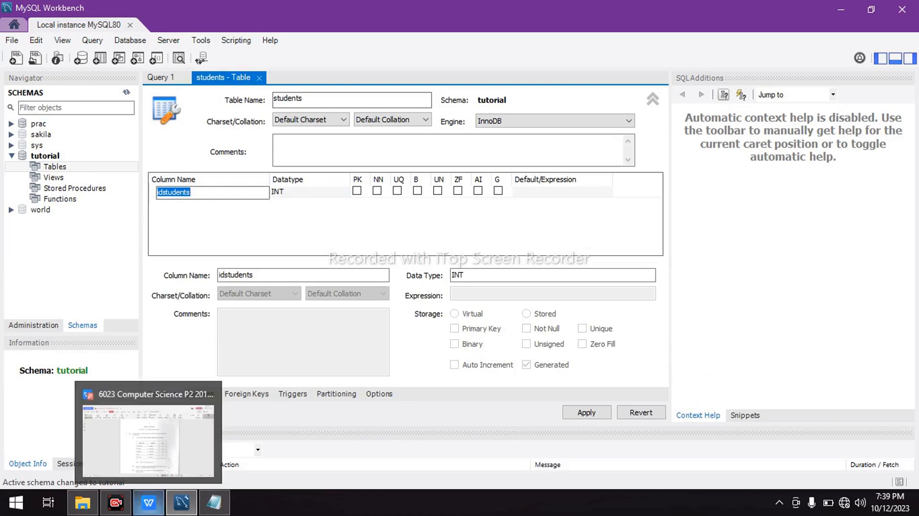
{"action": "left_click", "coordinate": [154, 462]}
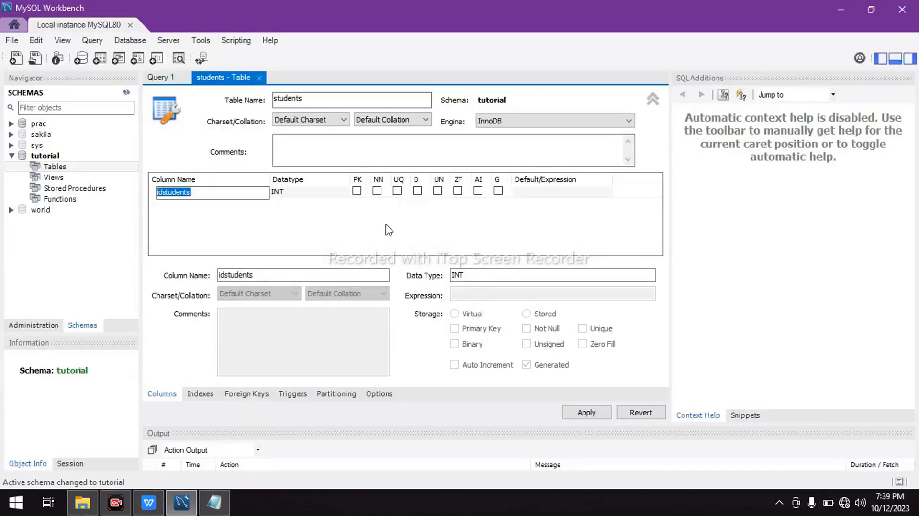
{"action": "key", "text": "Caps_Lock"}
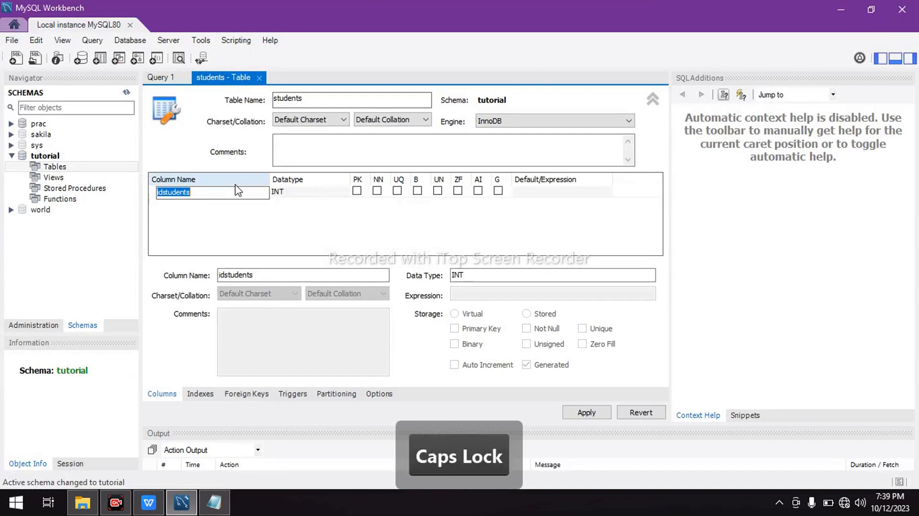
{"action": "type", "text": "Stude"}
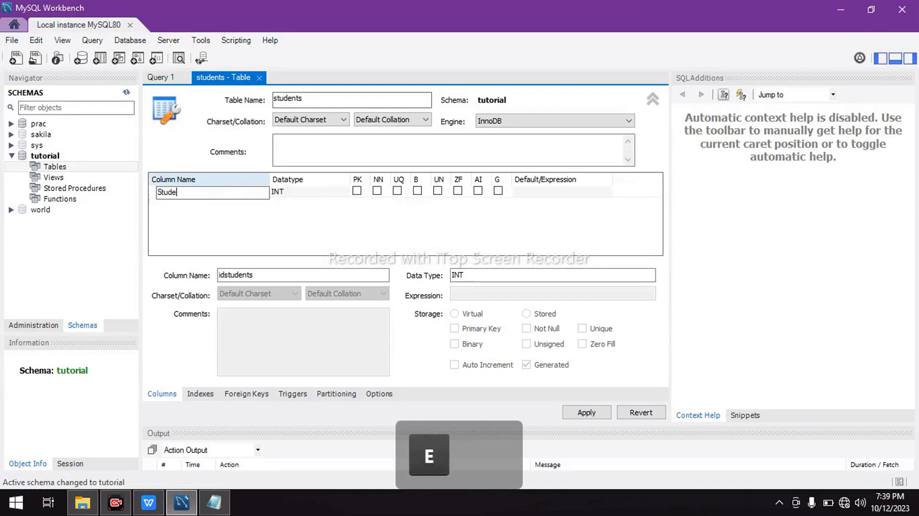
{"action": "type", "text": "nt"}
{"action": "key", "text": "Caps_Lock"}
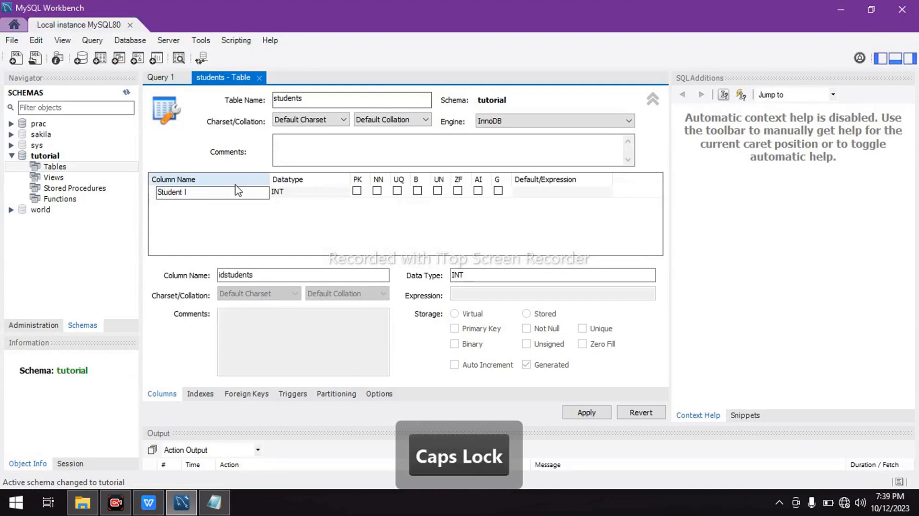
{"action": "type", "text": "ID"}
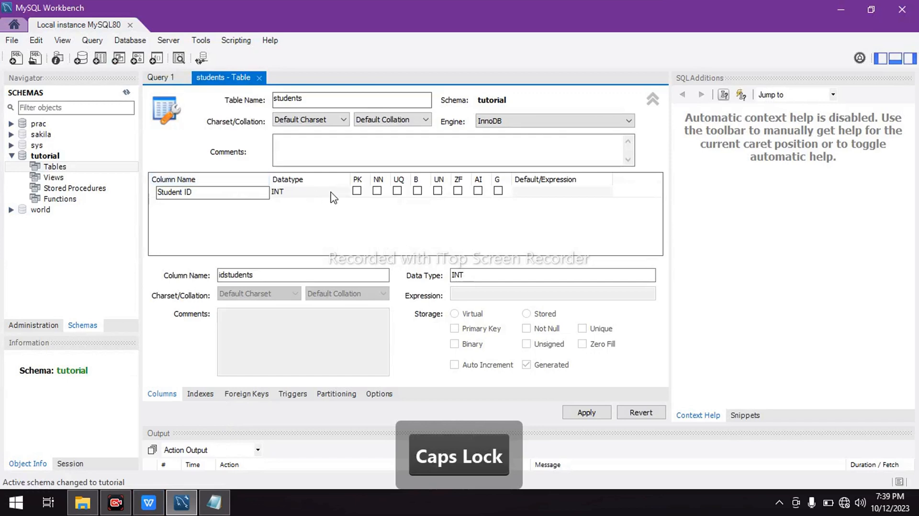
{"action": "left_click", "coordinate": [356, 192]}
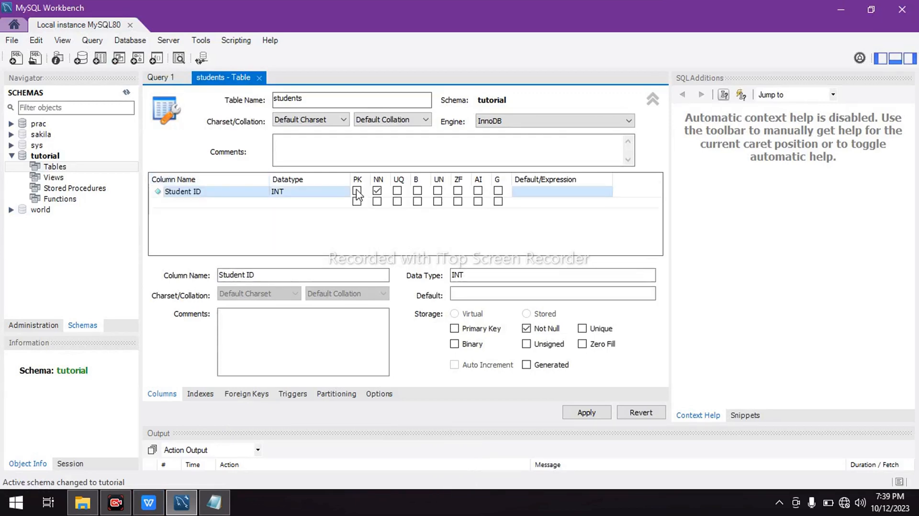
Add a second column named surname to the students table and make it not null
{"action": "left_click", "coordinate": [196, 202]}
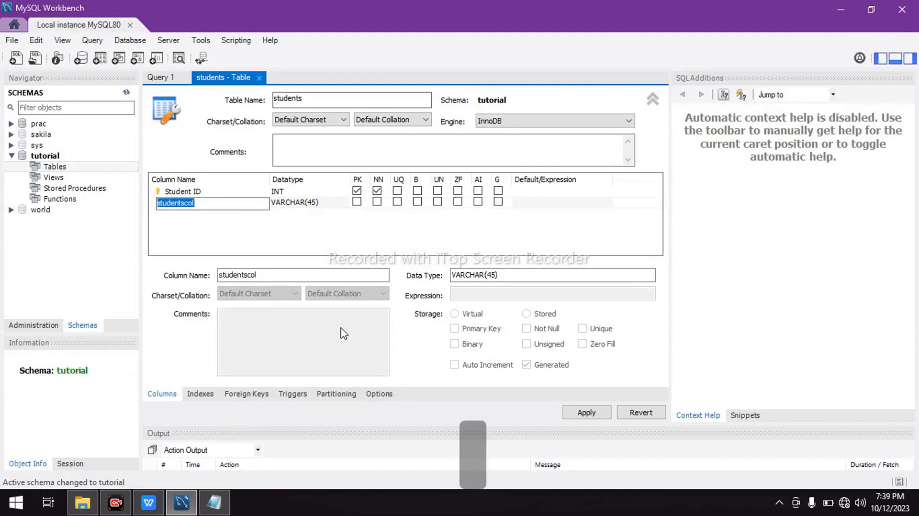
{"action": "type", "text": "surname"}
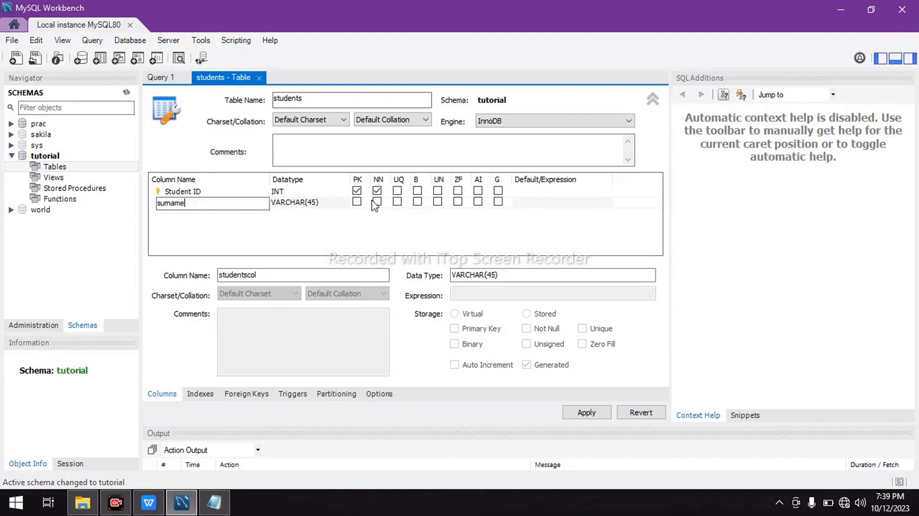
{"action": "left_click", "coordinate": [377, 201]}
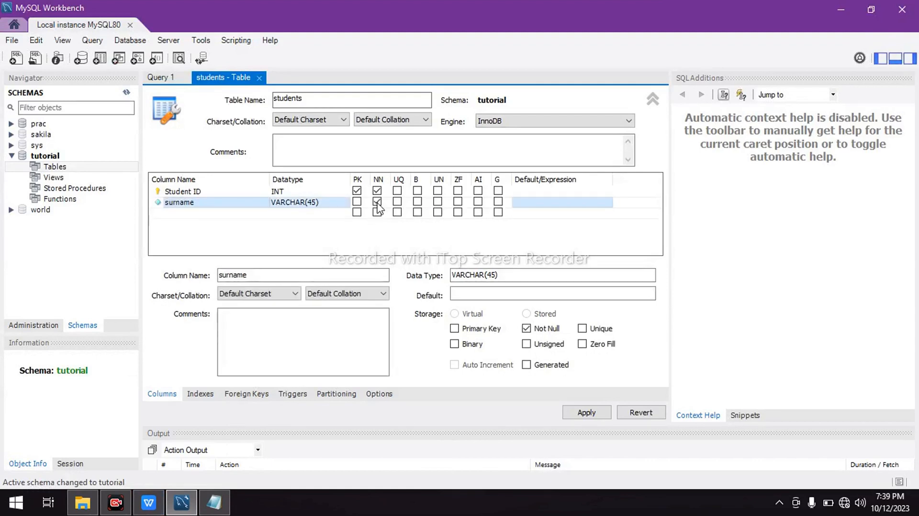
Add a third column named firstname to the students table, following the exam PDF, and make it not null
{"action": "left_click", "coordinate": [216, 213]}
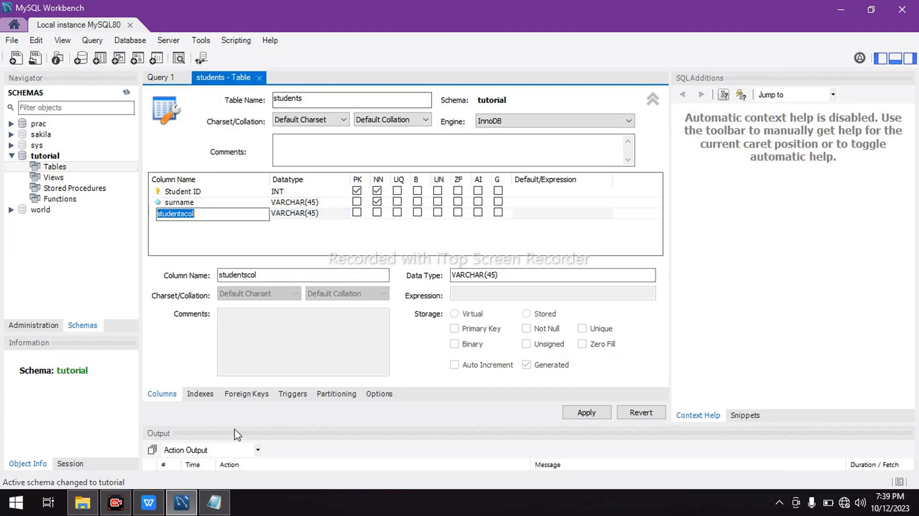
{"action": "mouse_move", "coordinate": [156, 511]}
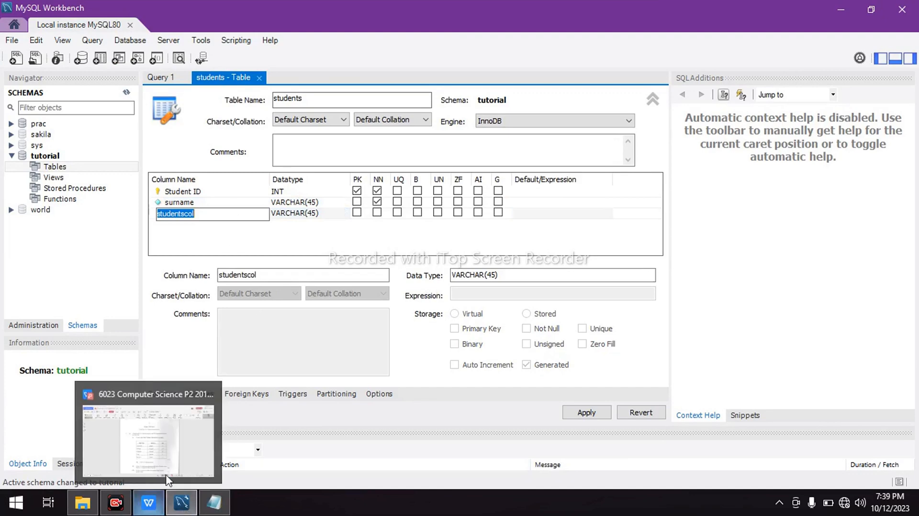
{"action": "mouse_move", "coordinate": [176, 458]}
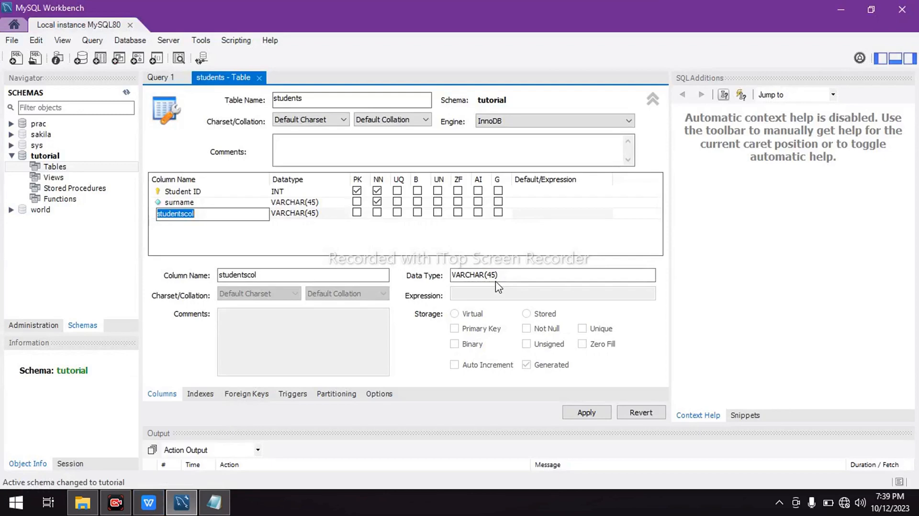
{"action": "type", "text": "firs"}
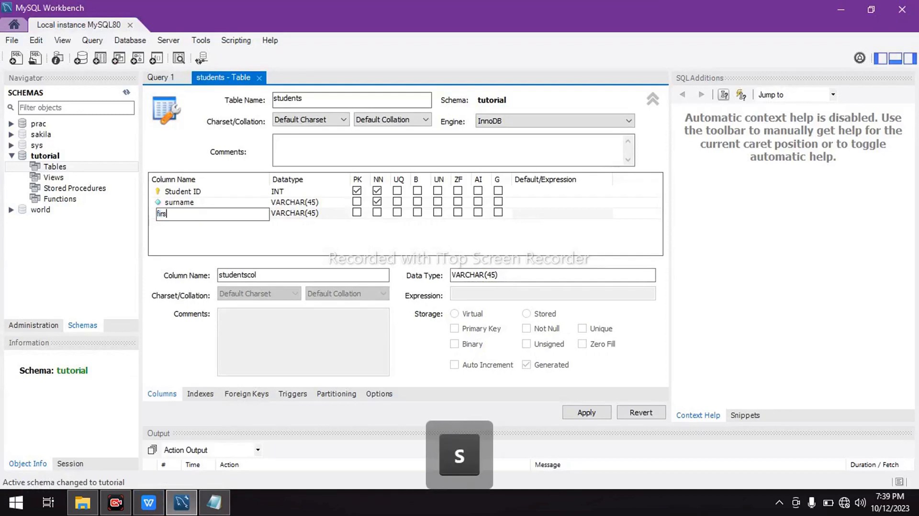
{"action": "type", "text": "tname"}
{"action": "left_click", "coordinate": [377, 212]}
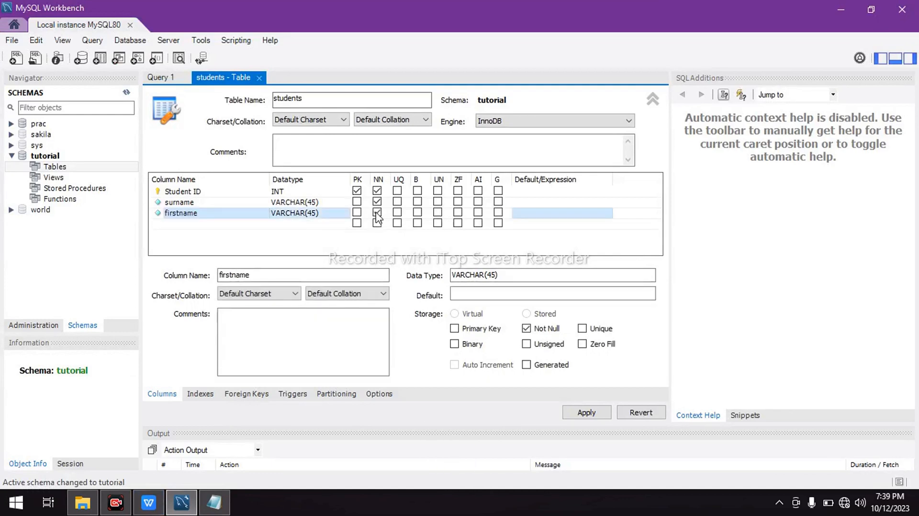
Add two more columns named class and fees paid to the students table and make both not null
{"action": "left_click", "coordinate": [200, 224]}
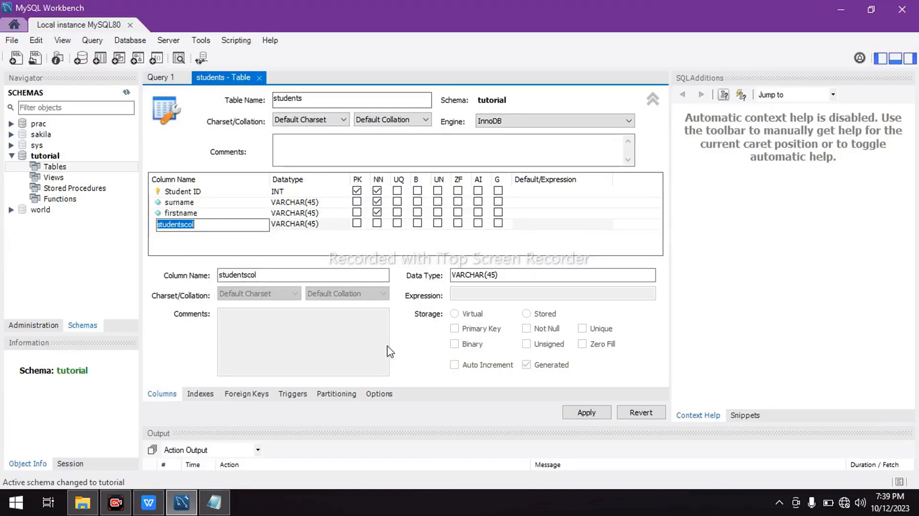
{"action": "type", "text": "clas"}
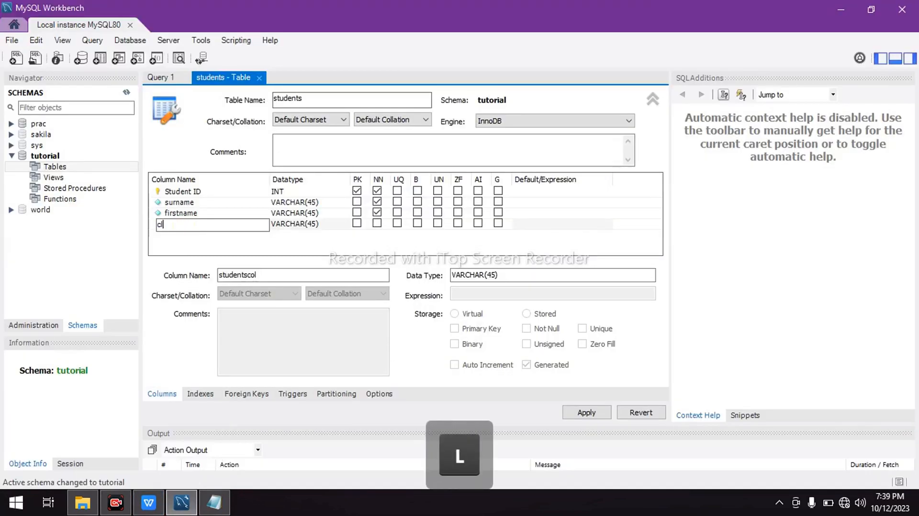
{"action": "type", "text": "s"}
{"action": "left_click", "coordinate": [190, 234]}
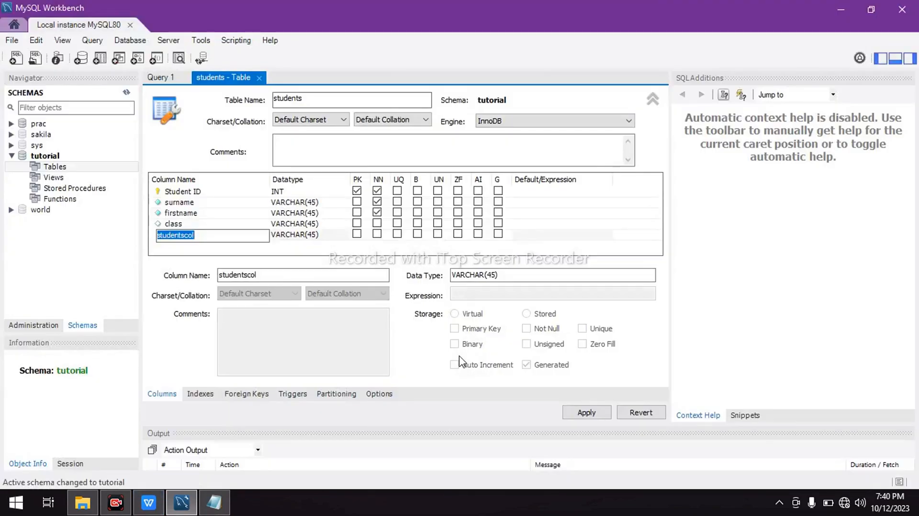
{"action": "type", "text": "fee"}
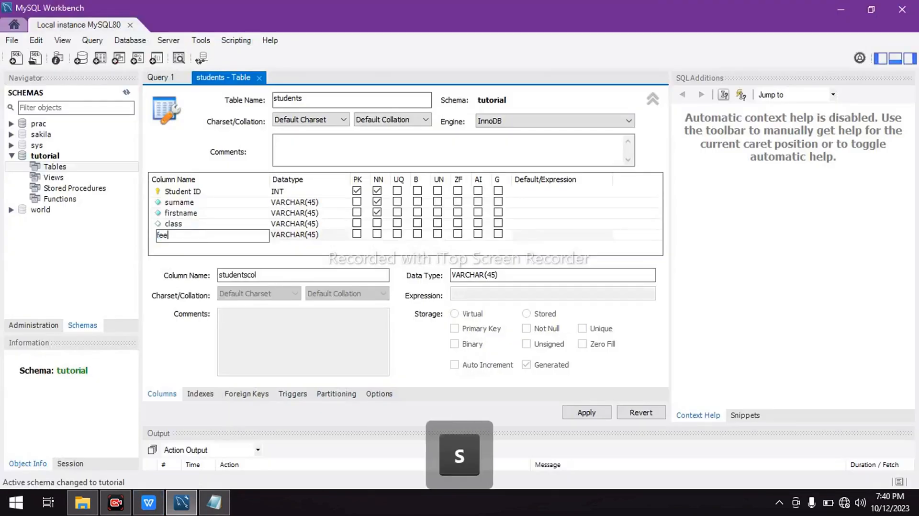
{"action": "type", "text": "s paid"}
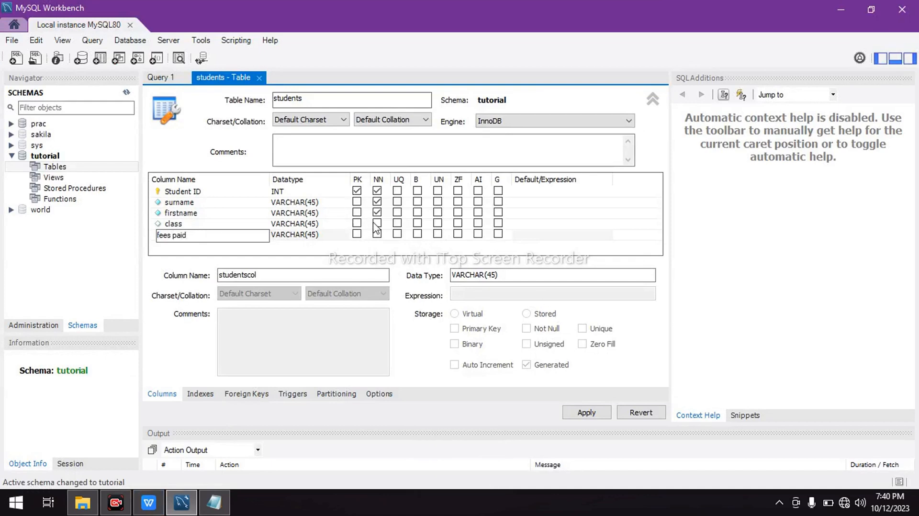
{"action": "left_click", "coordinate": [377, 222]}
{"action": "left_click", "coordinate": [377, 233]}
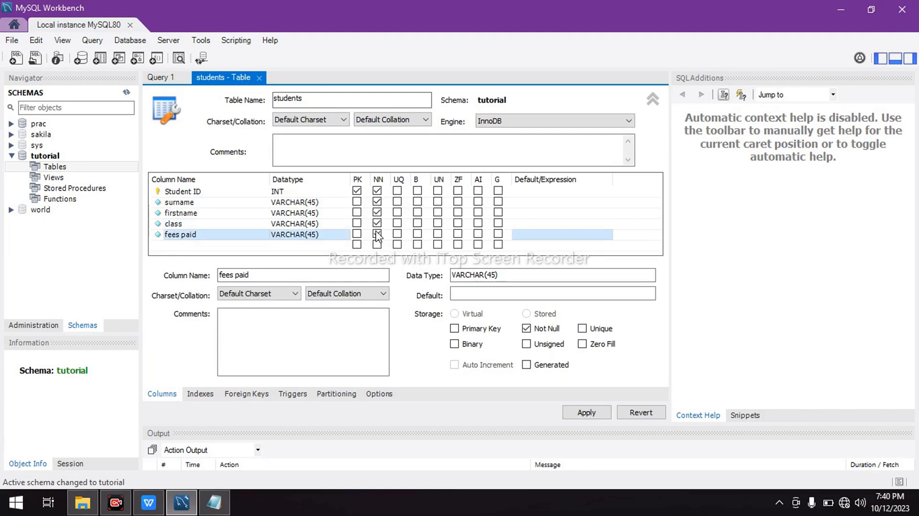
Set the surname column's datatype to VARCHAR(20)
{"action": "left_click", "coordinate": [329, 205]}
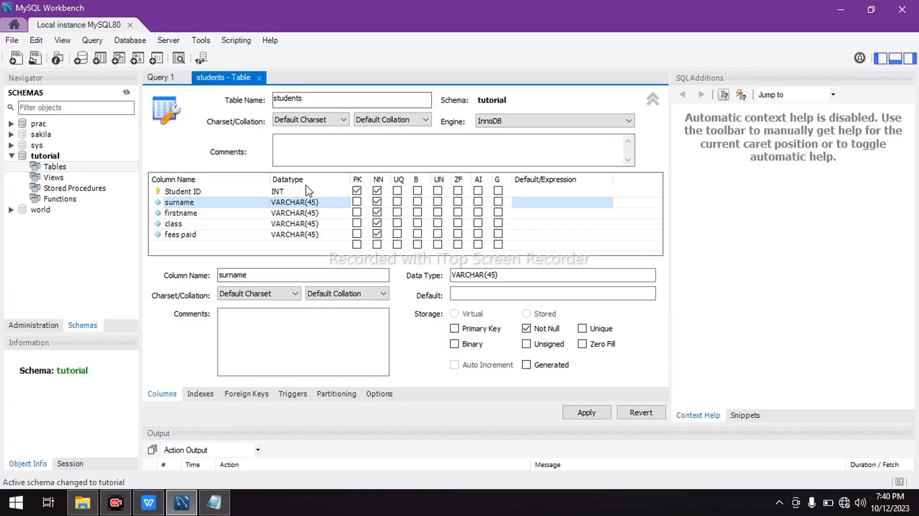
{"action": "left_click", "coordinate": [318, 203]}
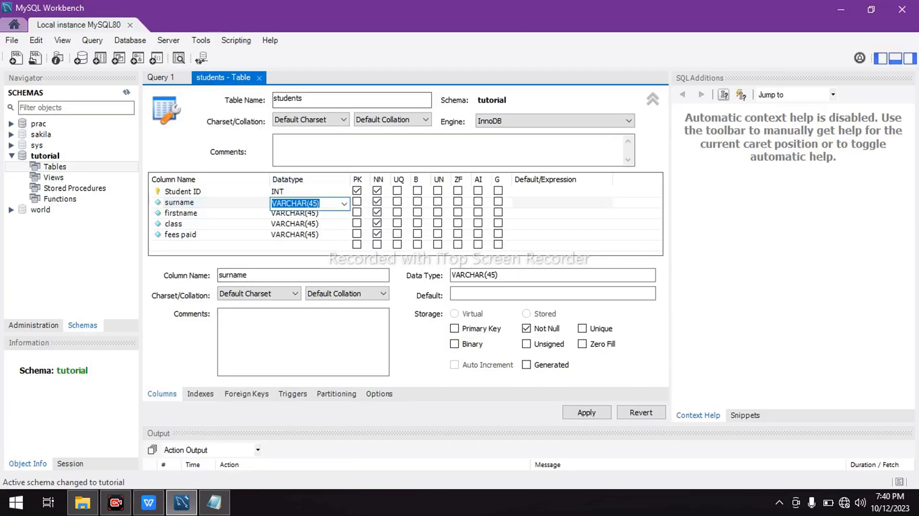
{"action": "left_click", "coordinate": [313, 203]}
{"action": "key", "text": "Down"}
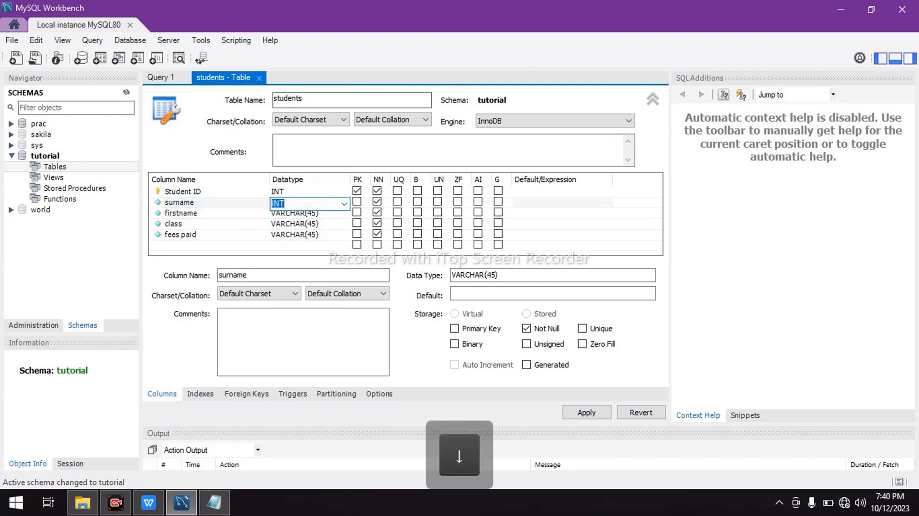
{"action": "left_click", "coordinate": [344, 204]}
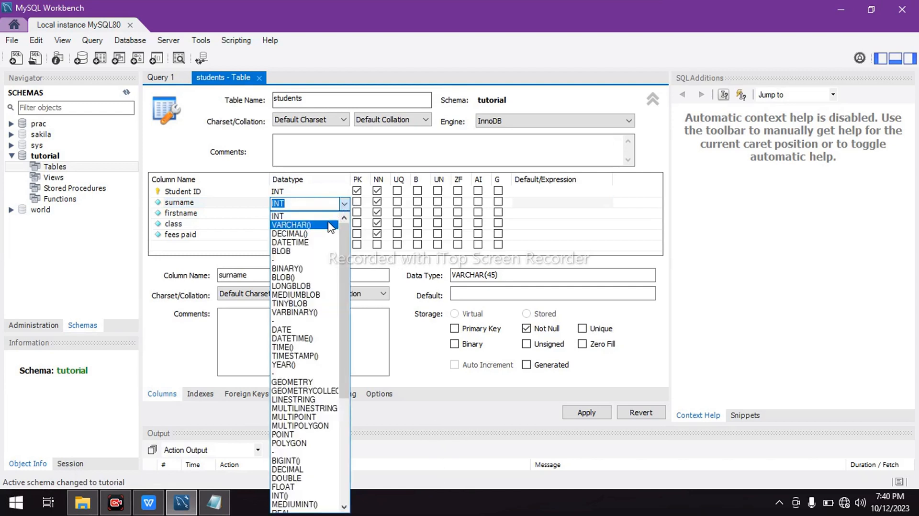
{"action": "left_click", "coordinate": [307, 225]}
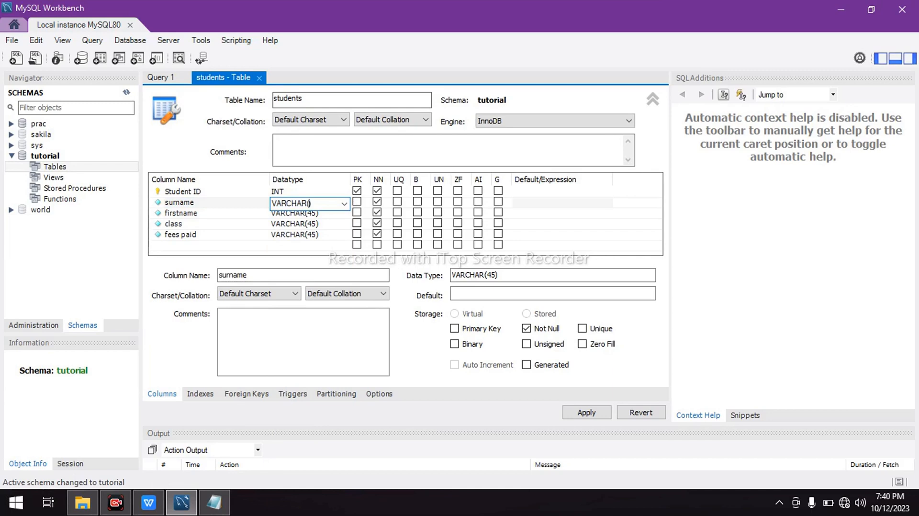
{"action": "type", "text": "29"}
{"action": "key", "text": "BackSpace"}
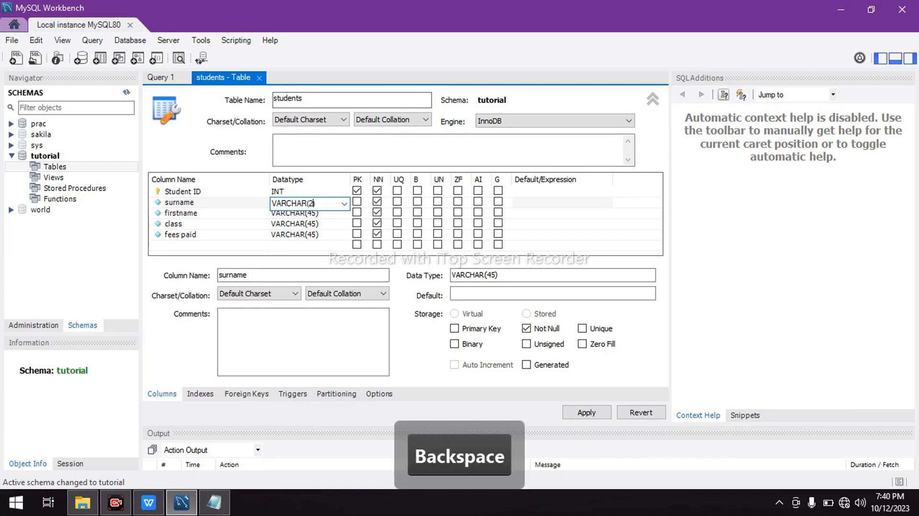
{"action": "type", "text": "0"}
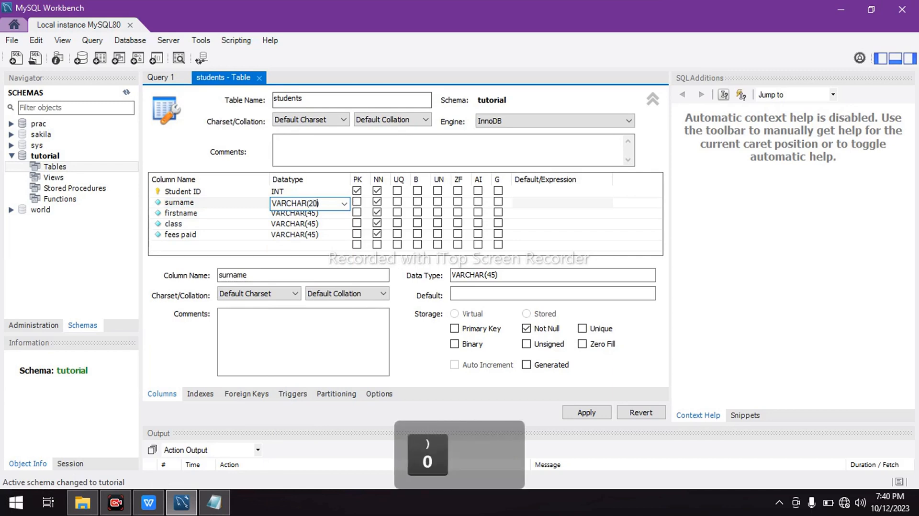
Set the firstname column's datatype to VARCHAR(20)
{"action": "left_click", "coordinate": [315, 214]}
{"action": "left_click", "coordinate": [316, 214]}
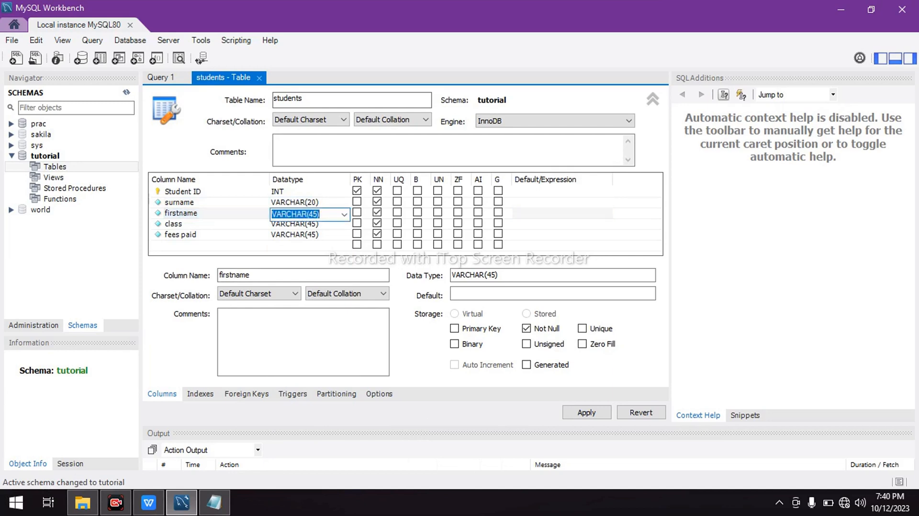
{"action": "left_click", "coordinate": [317, 214]}
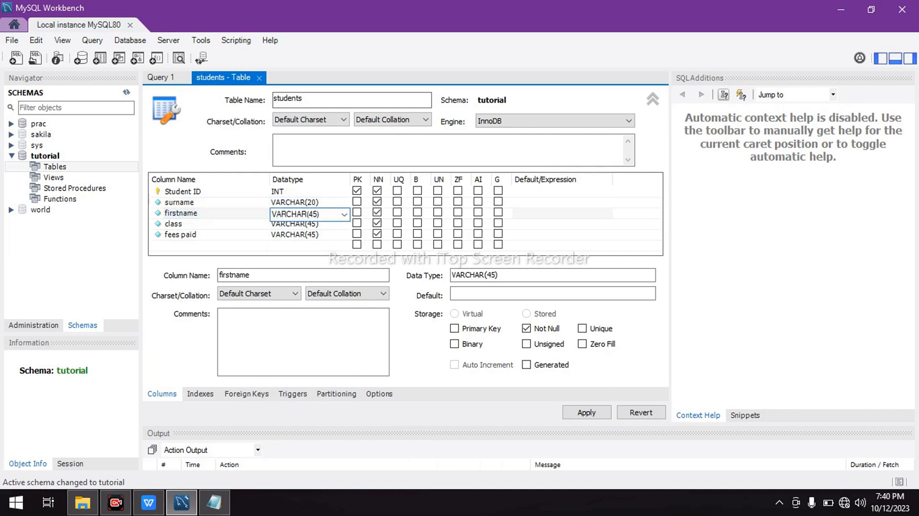
{"action": "type", "text": "="}
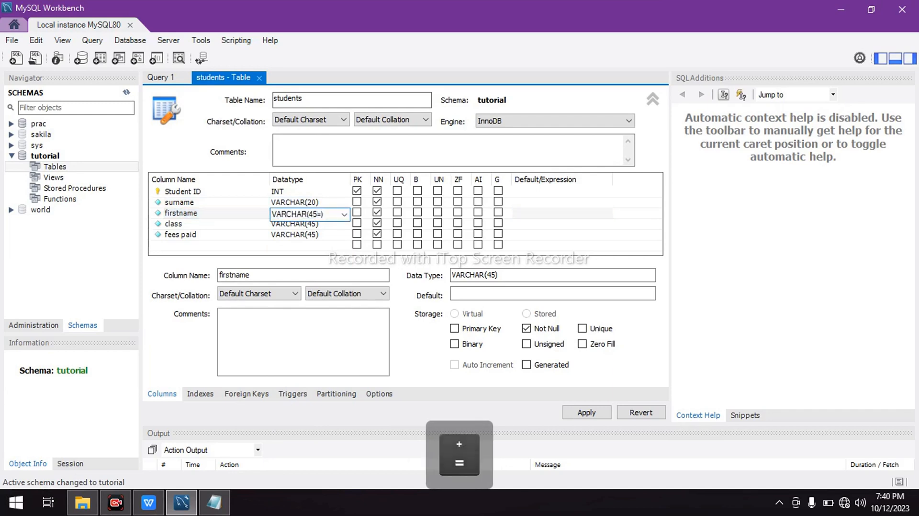
{"action": "key", "text": "BackSpace"}
{"action": "key", "text": "BackSpace"}
{"action": "key", "text": "BackSpace"}
{"action": "type", "text": "2"}
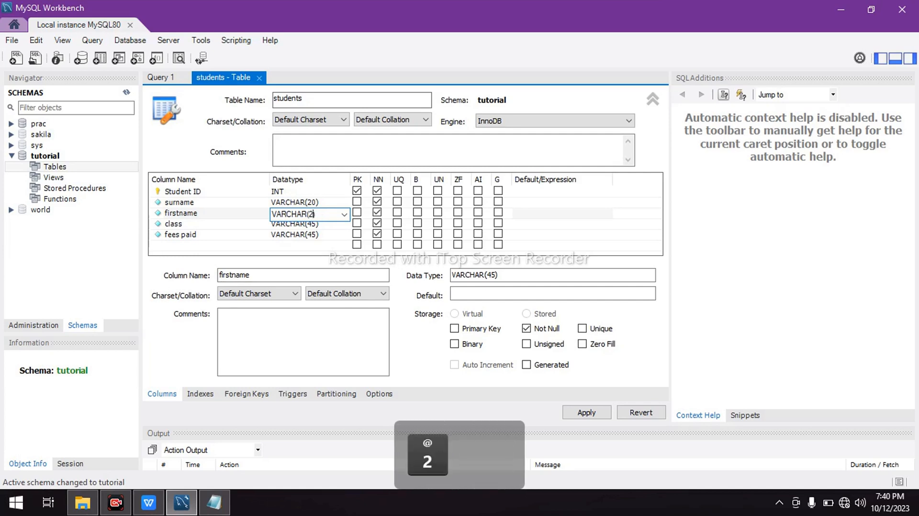
{"action": "type", "text": "0"}
Check the exam PDF for the class field's size and set the class column's datatype to VARCHAR(2)
{"action": "left_click", "coordinate": [314, 224]}
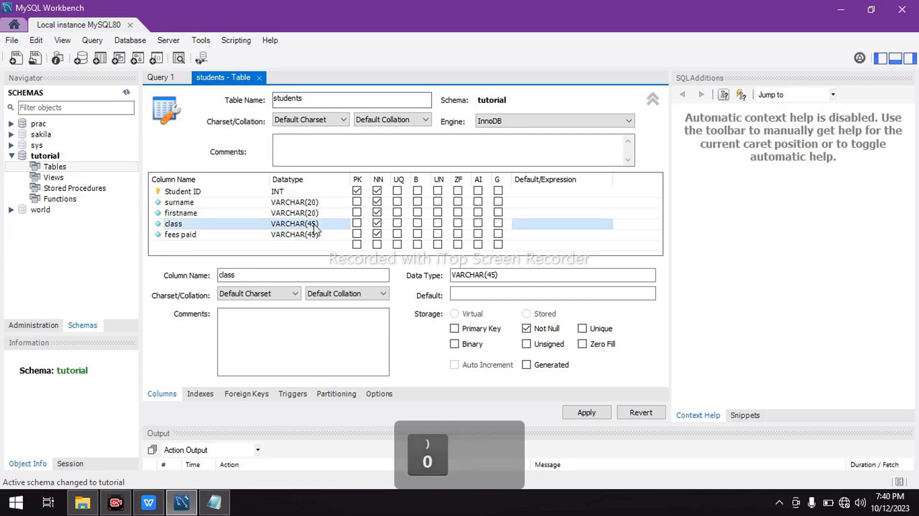
{"action": "mouse_move", "coordinate": [151, 504]}
{"action": "left_click", "coordinate": [195, 444]}
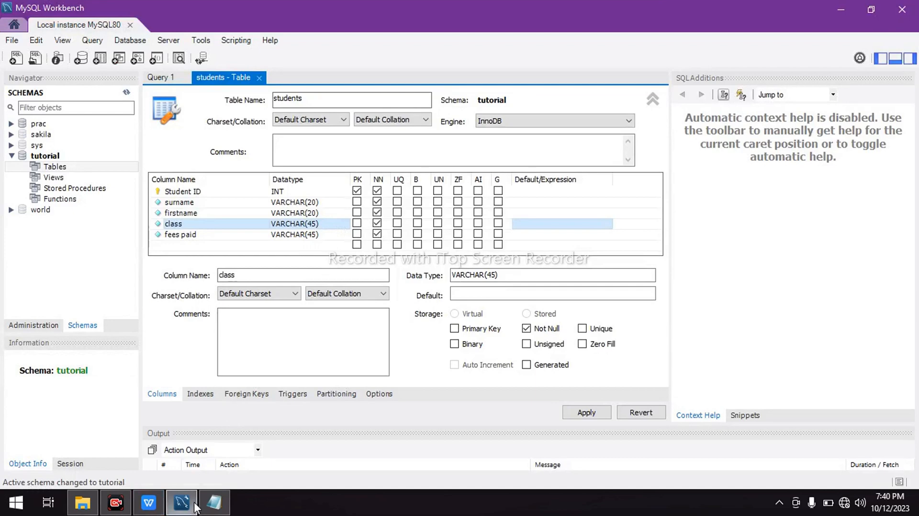
{"action": "mouse_move", "coordinate": [165, 508]}
{"action": "mouse_move", "coordinate": [168, 474]}
{"action": "left_click", "coordinate": [317, 224]}
{"action": "left_click", "coordinate": [318, 225]}
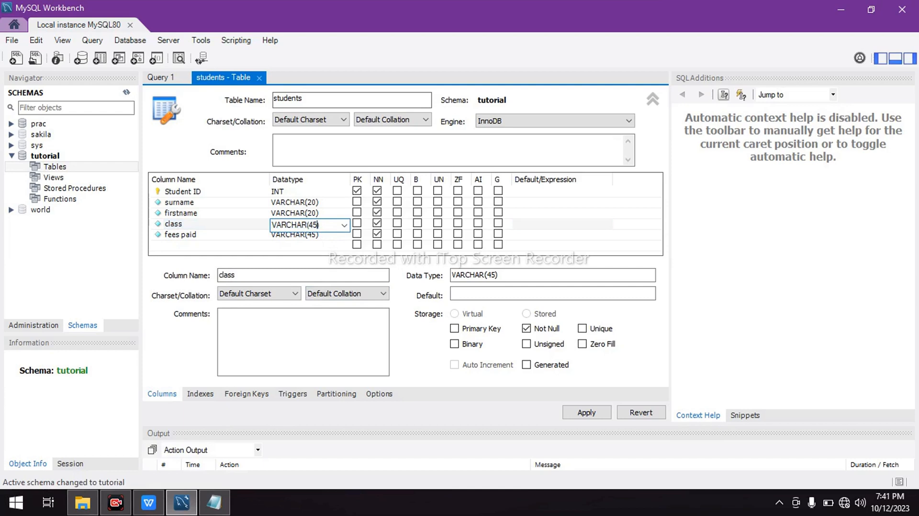
{"action": "key", "text": "BackSpace"}
{"action": "key", "text": "BackSpace"}
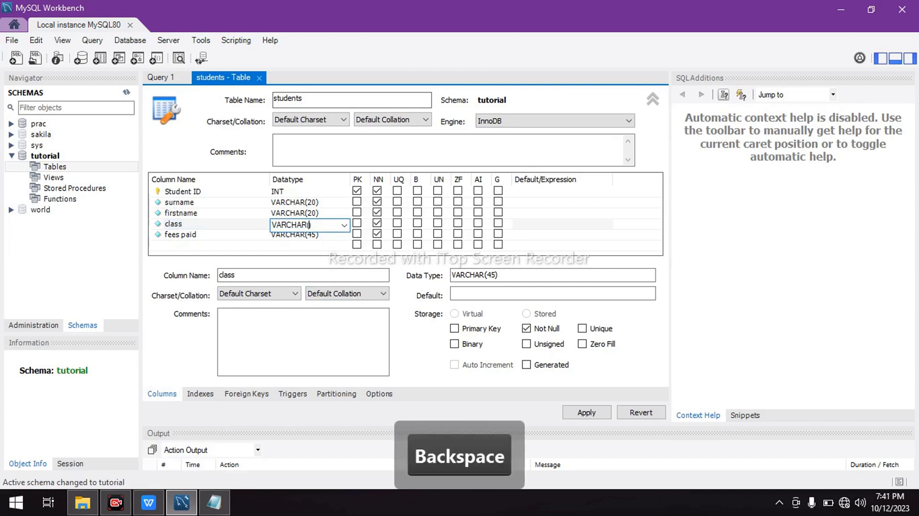
{"action": "type", "text": "2"}
Check the exam PDF for the fees paid field's datatype and set the fees paid column to INT
{"action": "left_click", "coordinate": [325, 236]}
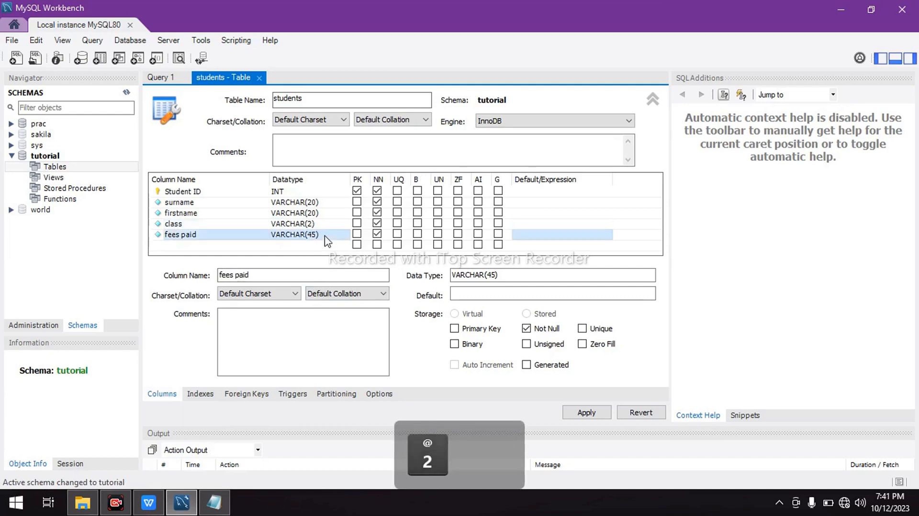
{"action": "left_click", "coordinate": [325, 236]}
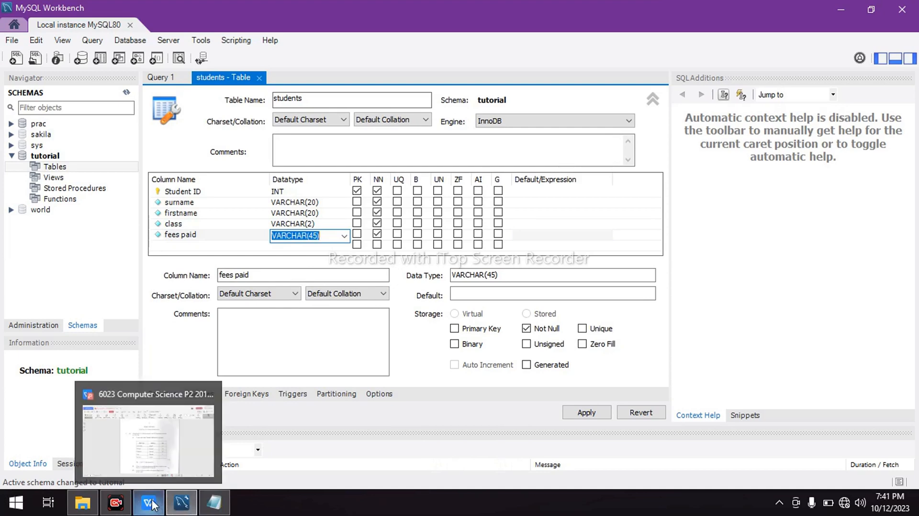
{"action": "mouse_move", "coordinate": [160, 463]}
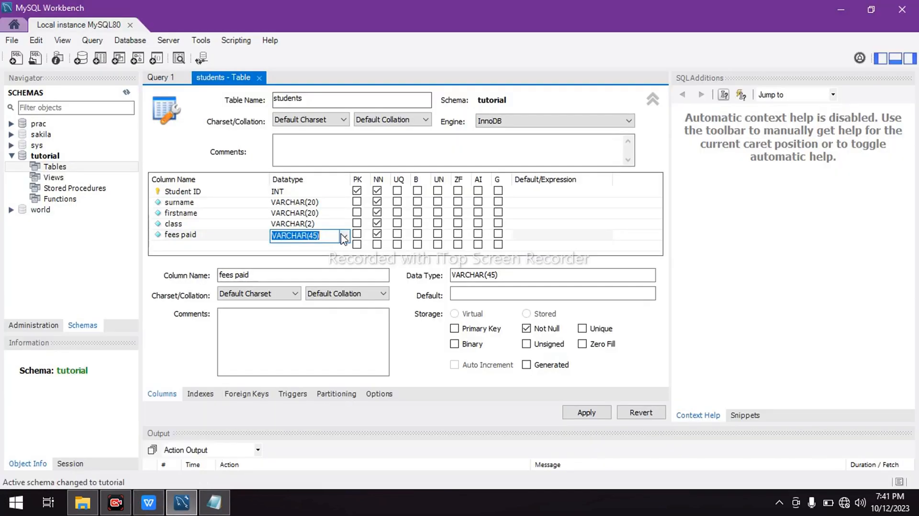
{"action": "left_click", "coordinate": [344, 238]}
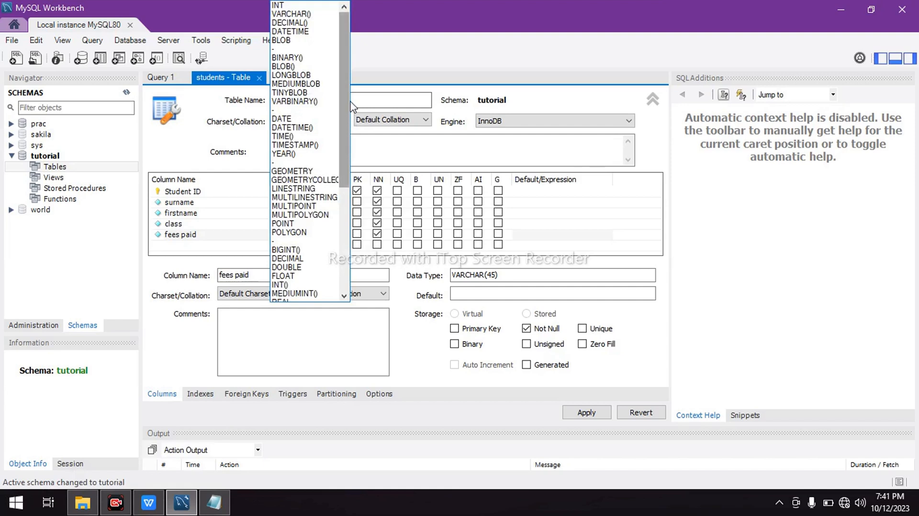
{"action": "left_click_drag", "start_coordinate": [346, 84], "coordinate": [340, 200]}
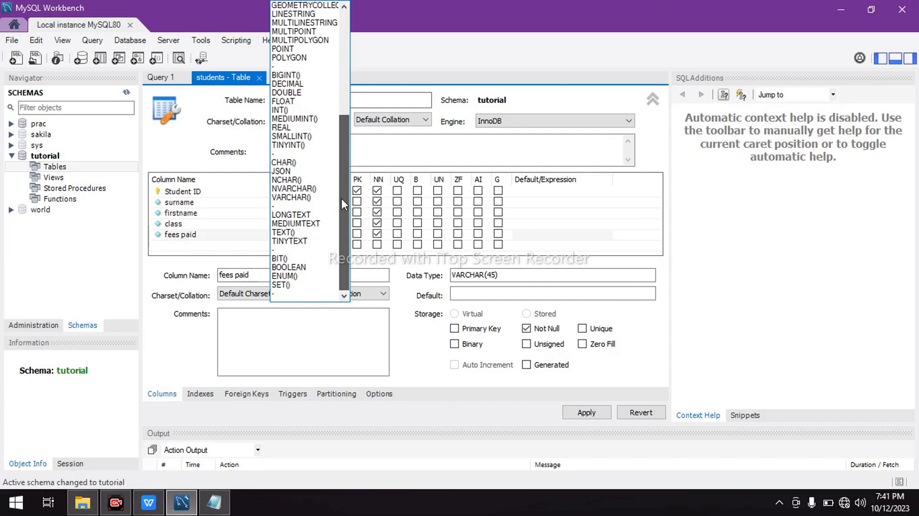
{"action": "left_click_drag", "start_coordinate": [343, 193], "coordinate": [357, 67]}
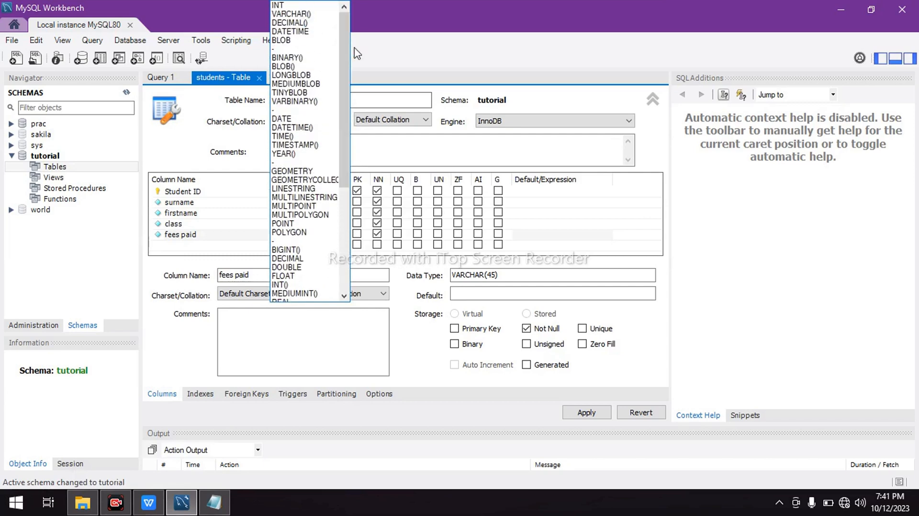
{"action": "left_click", "coordinate": [290, 8]}
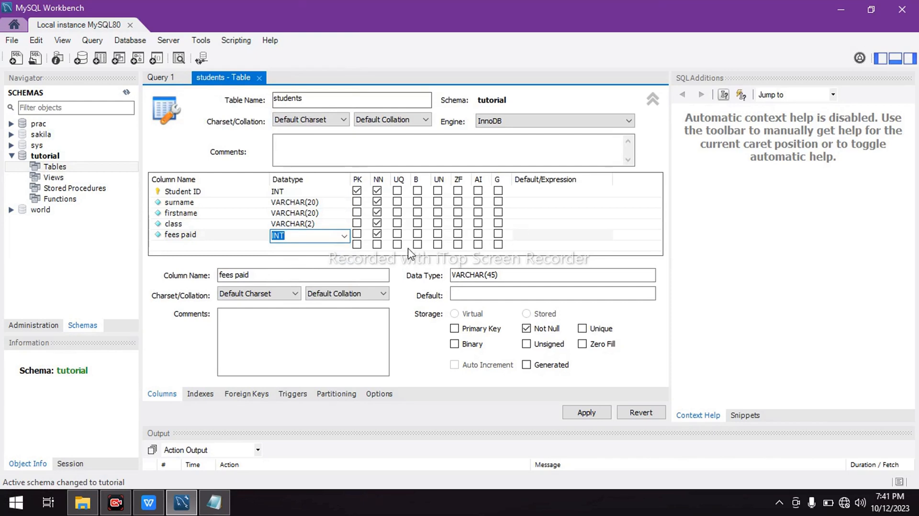
{"action": "left_click", "coordinate": [206, 245]}
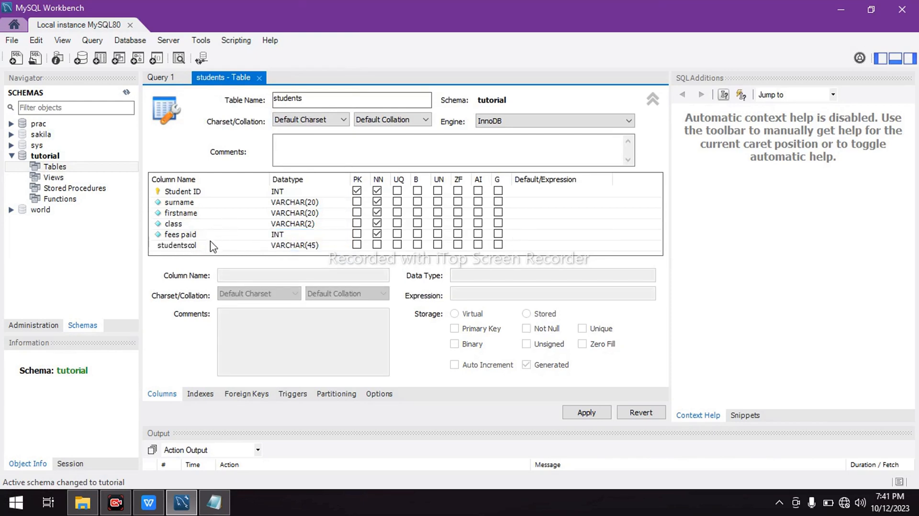
Delete the extra studentscol column from the students table definition
{"action": "right_click", "coordinate": [154, 247]}
{"action": "left_click", "coordinate": [196, 351]}
{"action": "left_click", "coordinate": [237, 246]}
{"action": "right_click", "coordinate": [236, 245]}
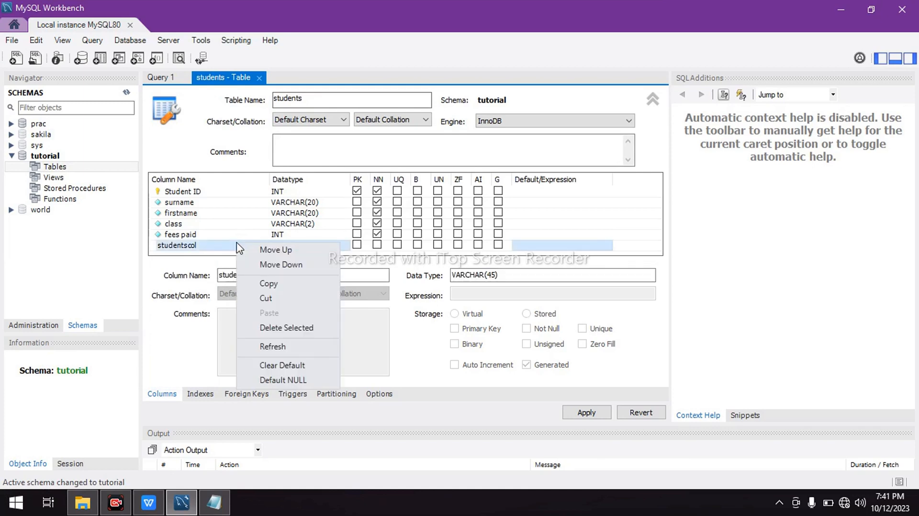
{"action": "left_click", "coordinate": [293, 305]}
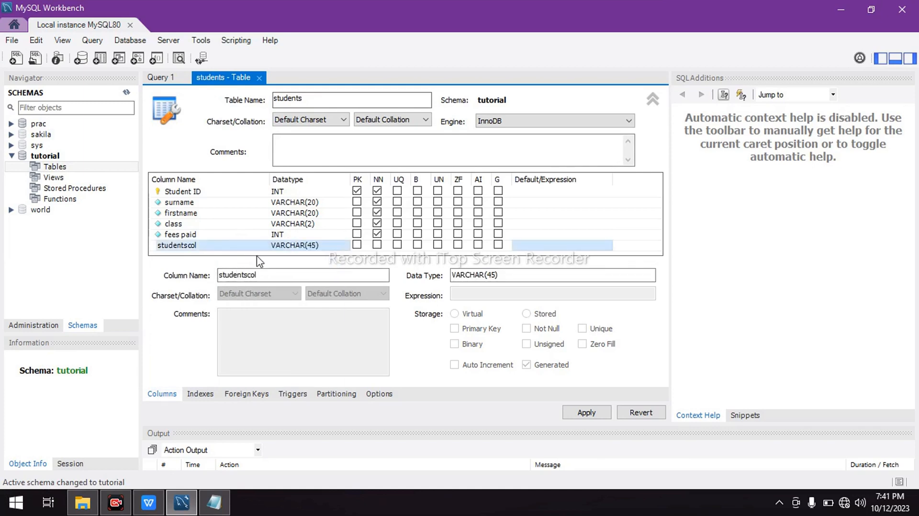
{"action": "right_click", "coordinate": [252, 244]}
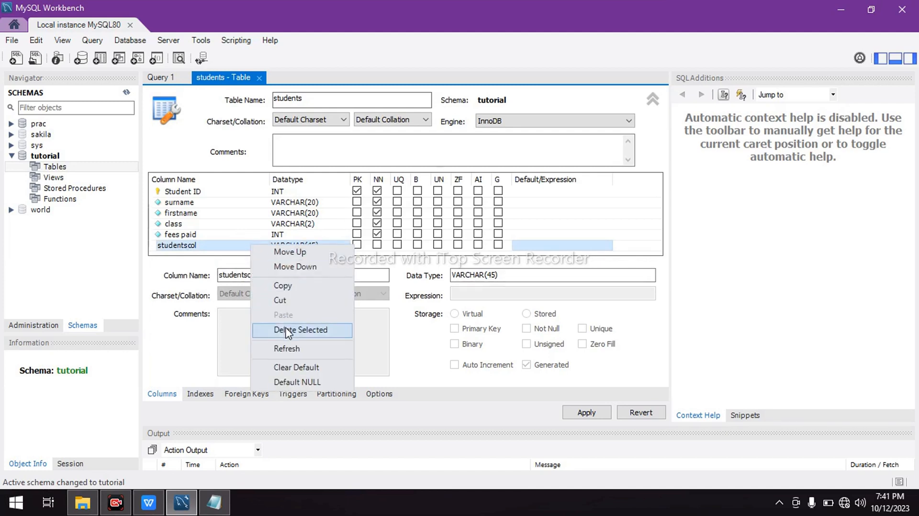
{"action": "left_click", "coordinate": [289, 367]}
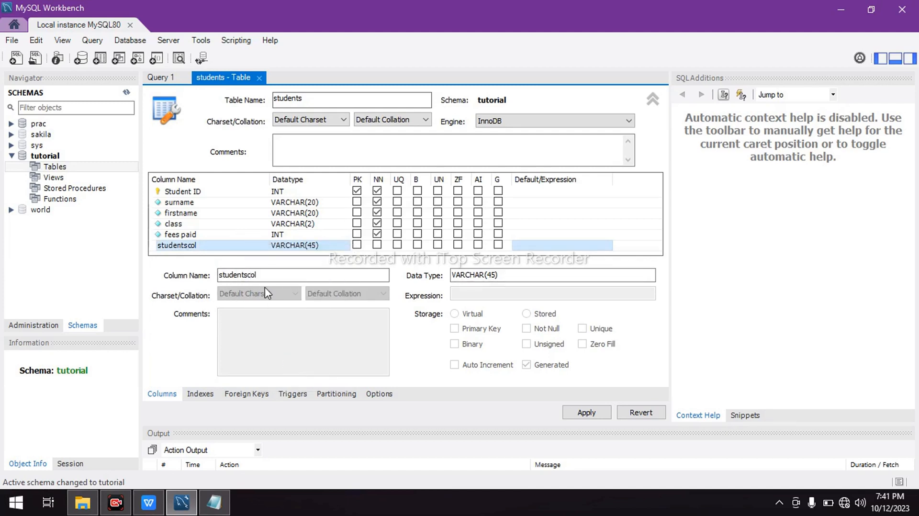
{"action": "right_click", "coordinate": [250, 247]}
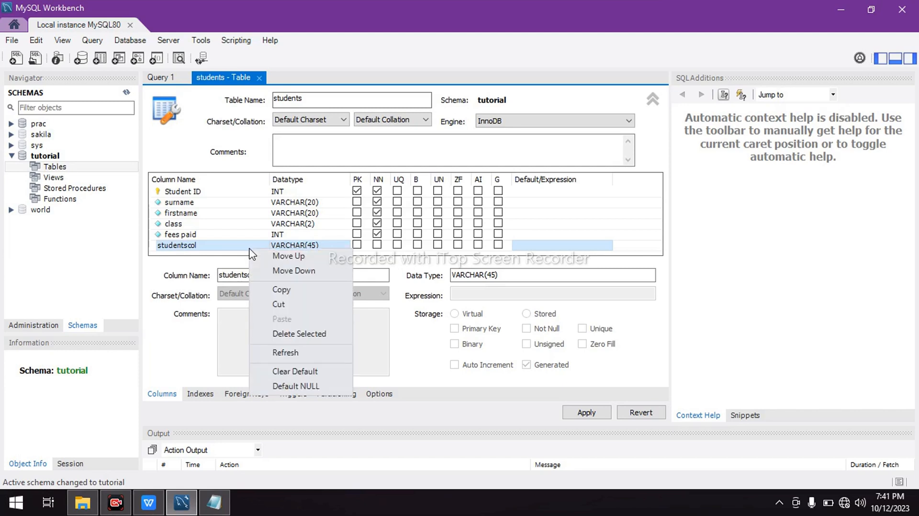
{"action": "left_click", "coordinate": [297, 334]}
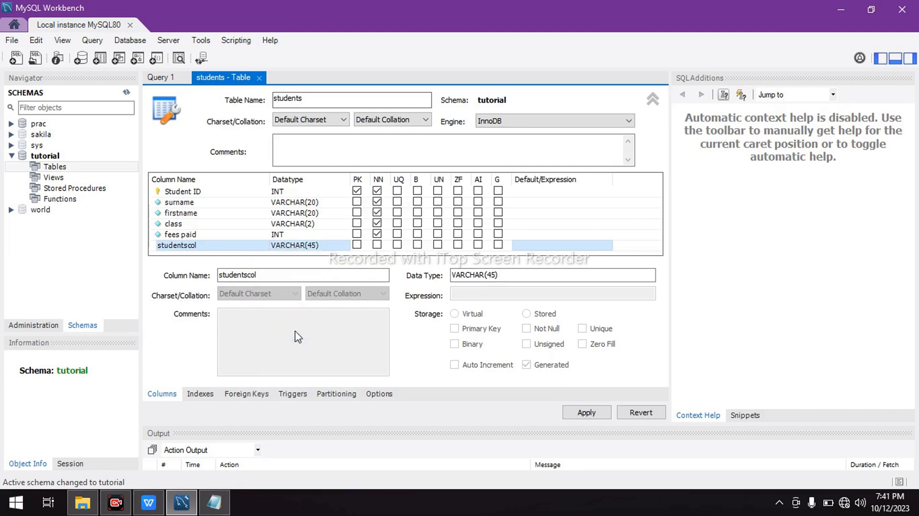
{"action": "left_click", "coordinate": [249, 215]}
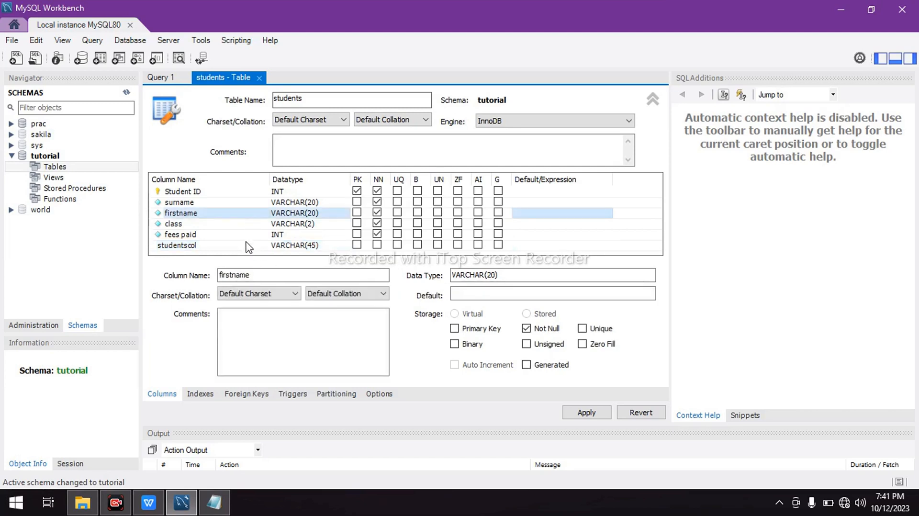
{"action": "left_click", "coordinate": [247, 246]}
{"action": "key", "text": "Delete"}
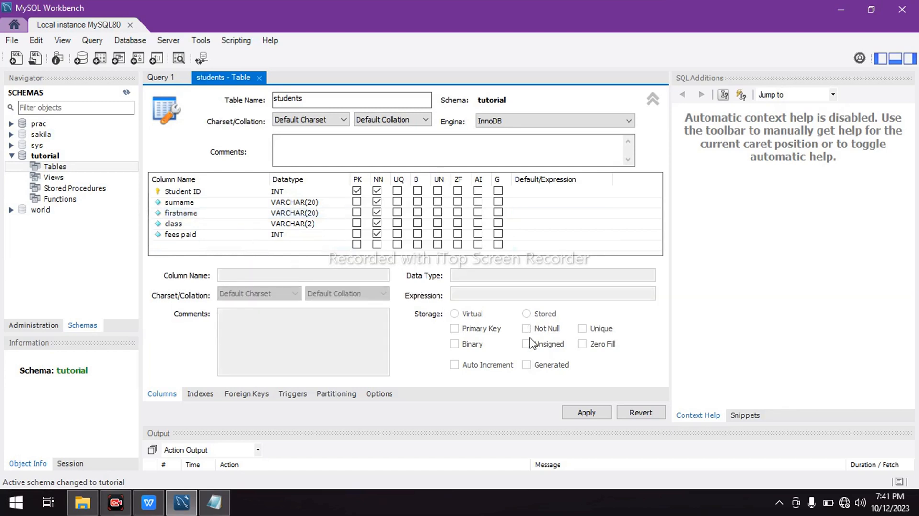
Generate the students table's SQL script, copy its CREATE TABLE statement and apply the script to the tutorial database
{"action": "left_click", "coordinate": [575, 413]}
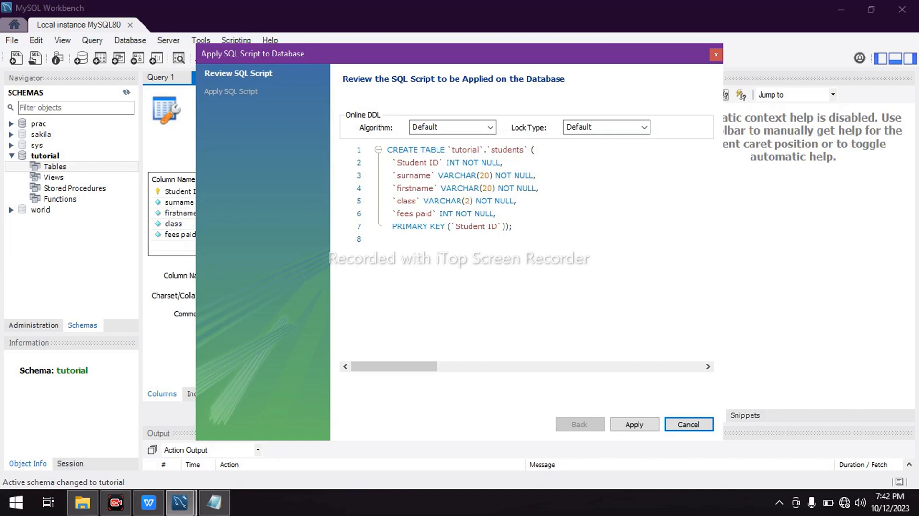
{"action": "left_click_drag", "start_coordinate": [387, 149], "coordinate": [512, 226]}
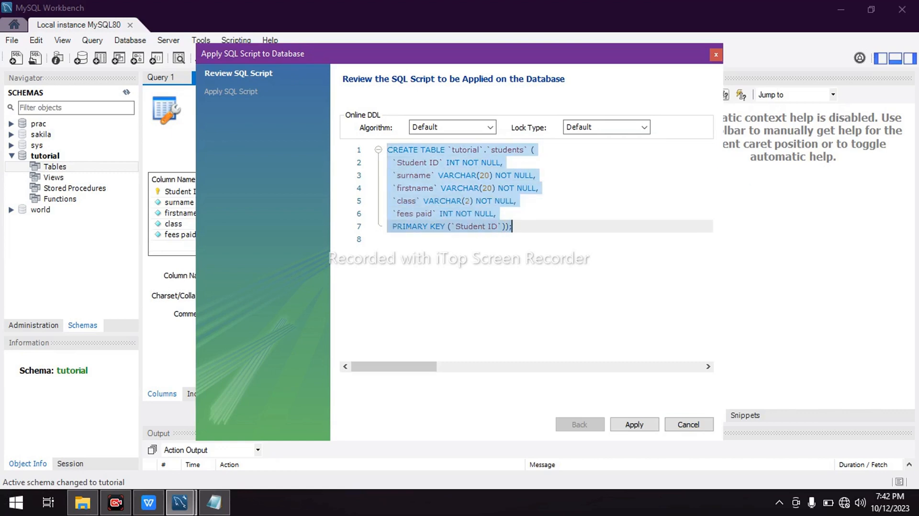
{"action": "key", "text": "ctrl"}
{"action": "key", "text": "ctrl+c"}
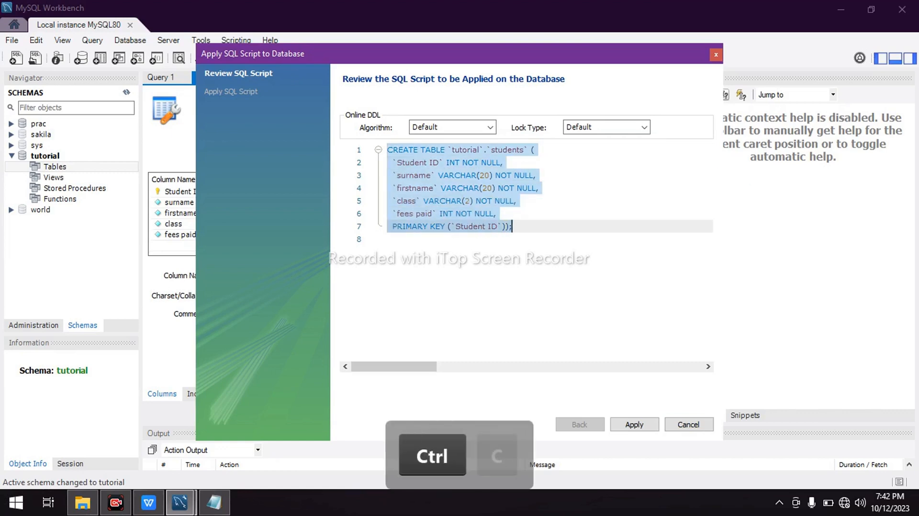
{"action": "left_click", "coordinate": [635, 425]}
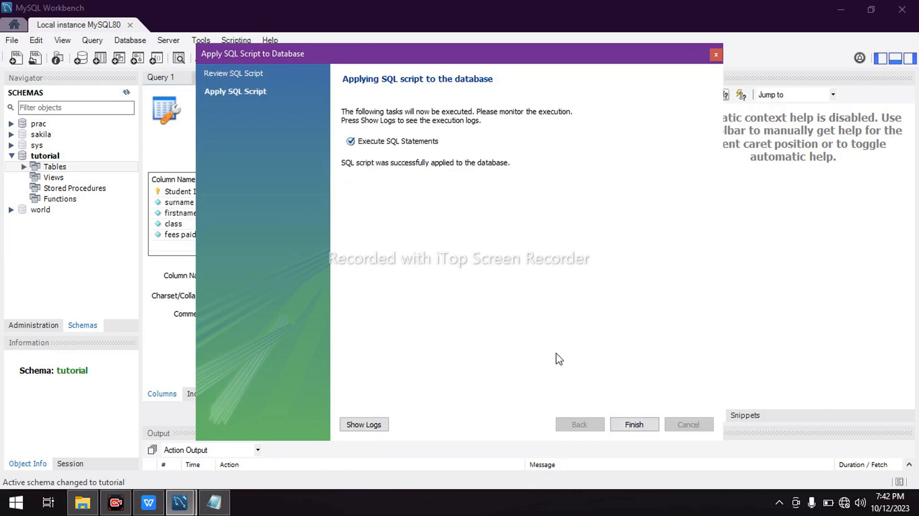
{"action": "left_click", "coordinate": [635, 425]}
Switch to Tutorial.txt in Notepad and paste the copied CREATE TABLE statement
{"action": "mouse_move", "coordinate": [228, 487]}
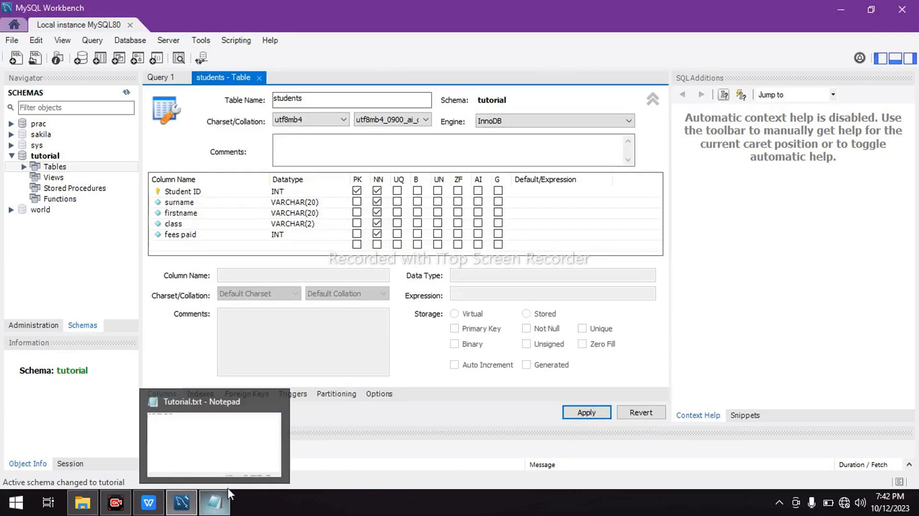
{"action": "left_click", "coordinate": [234, 459]}
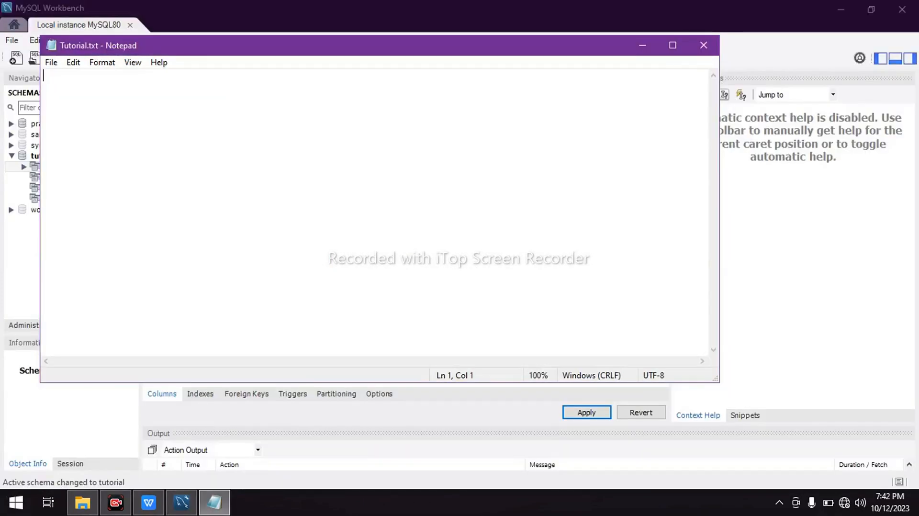
{"action": "key", "text": "ctrl+v"}
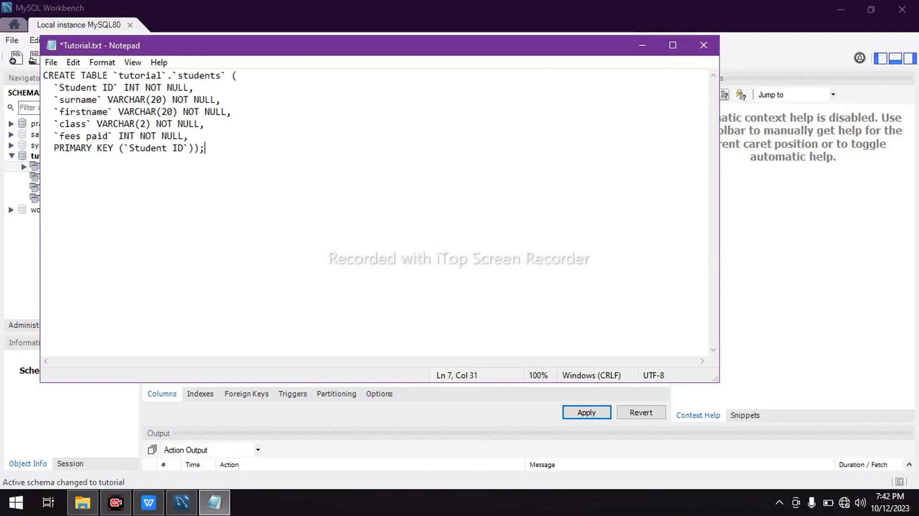
Remove the tutorial schema prefix from the students table name and add a blank line after the statement
{"action": "left_click", "coordinate": [172, 75]}
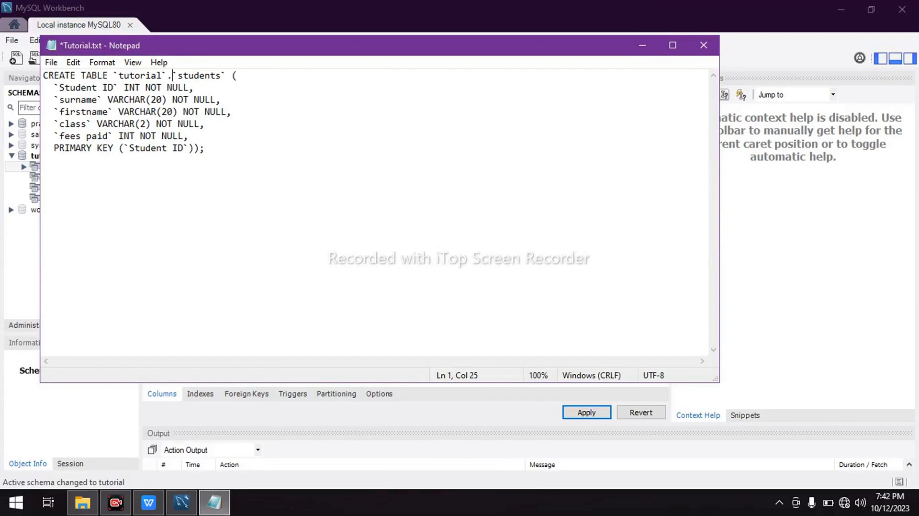
{"action": "key", "text": "BackSpace"}
{"action": "key", "text": "BackSpace"}
{"action": "key", "text": "BackSpace"}
{"action": "key", "text": "BackSpace"}
{"action": "key", "text": "BackSpace"}
{"action": "key", "text": "BackSpace"}
{"action": "key", "text": "BackSpace"}
{"action": "key", "text": "BackSpace"}
{"action": "key", "text": "BackSpace"}
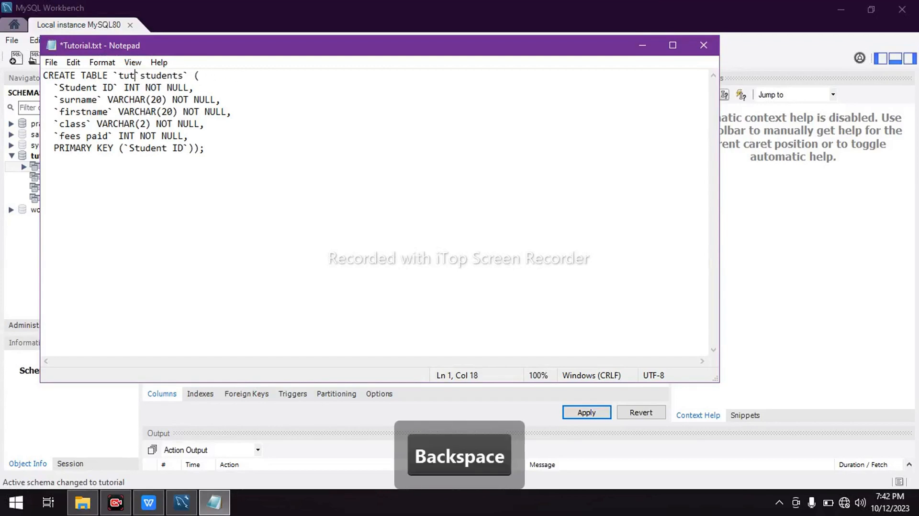
{"action": "key", "text": "BackSpace"}
{"action": "key", "text": "BackSpace"}
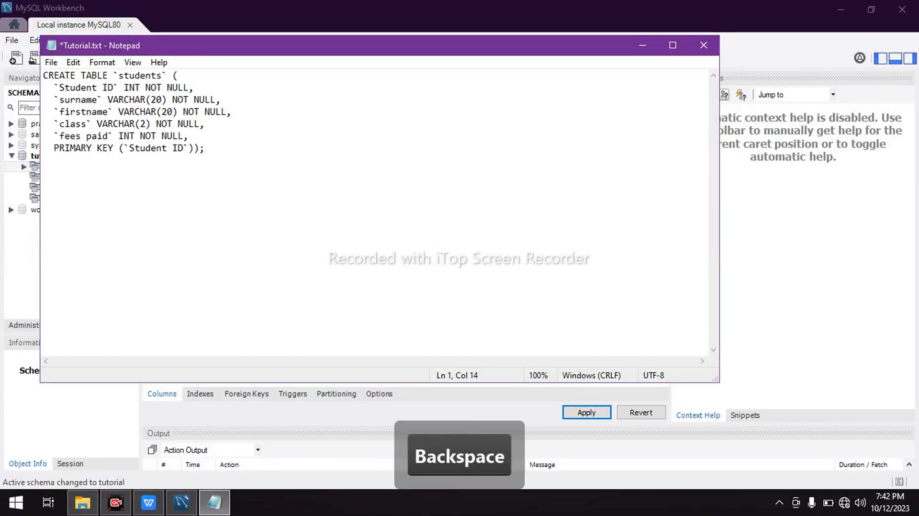
{"action": "left_click", "coordinate": [205, 149]}
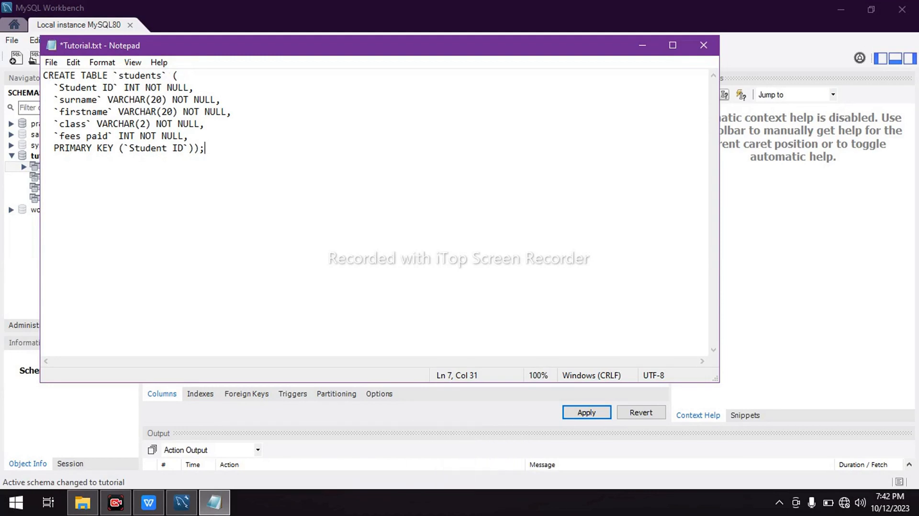
{"action": "key", "text": "Return"}
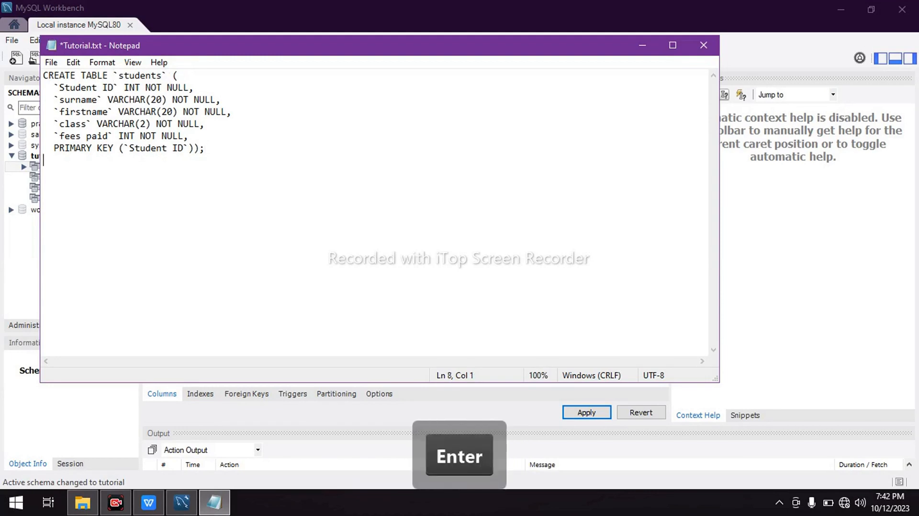
{"action": "key", "text": "Return"}
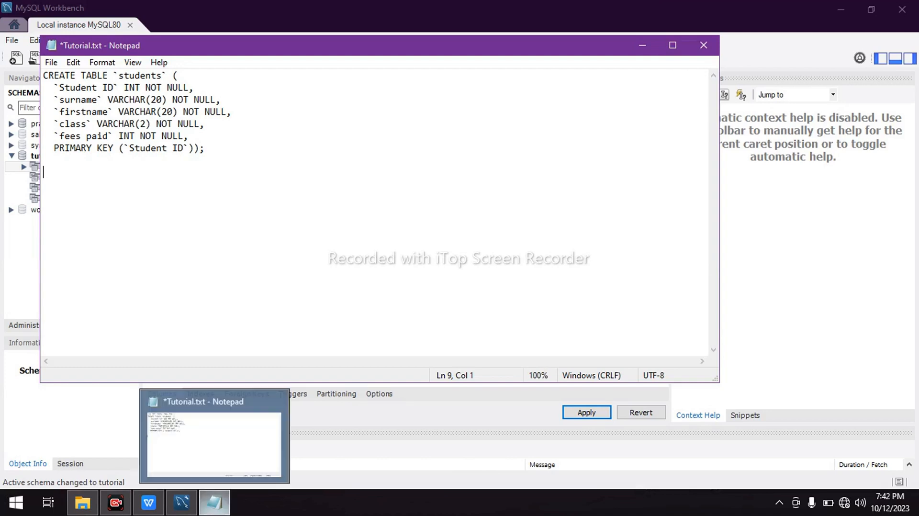
Switch back to MySQL Workbench and show the data of the students table in the tutorial schema
{"action": "mouse_move", "coordinate": [188, 512]}
{"action": "left_click", "coordinate": [191, 463]}
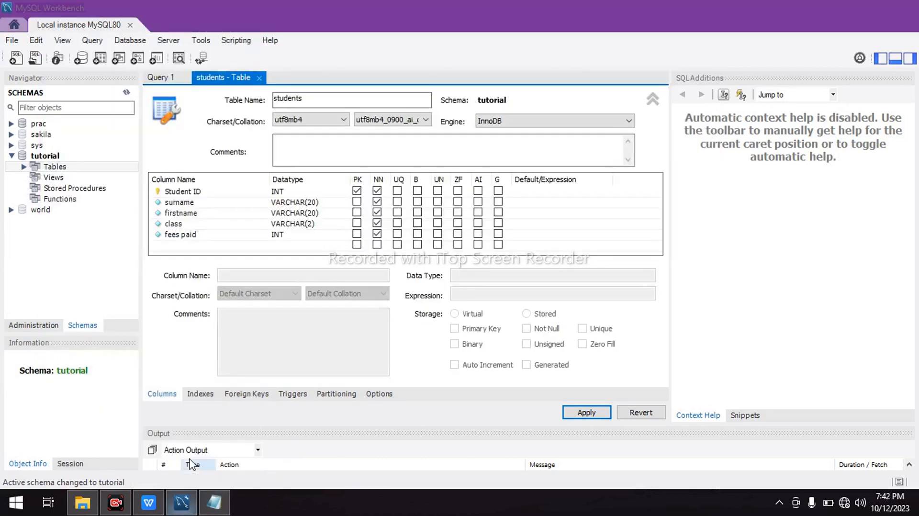
{"action": "left_click", "coordinate": [95, 167]}
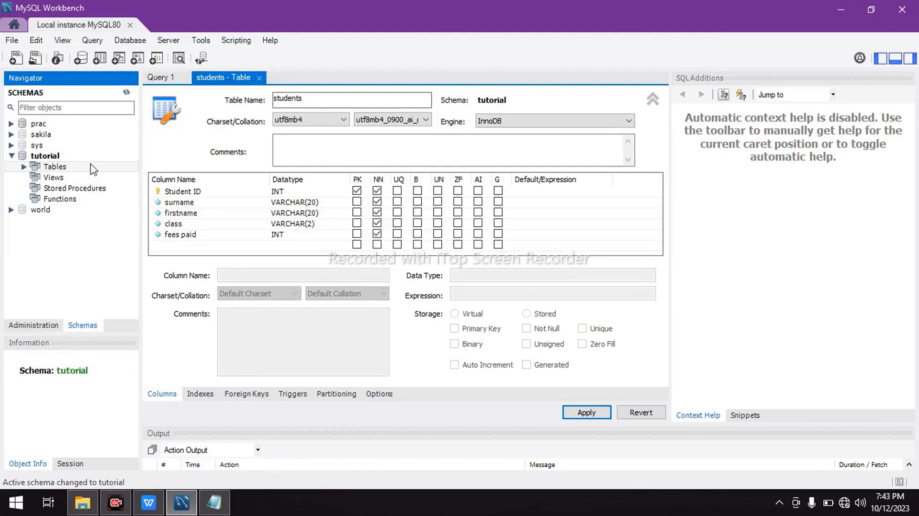
{"action": "left_click", "coordinate": [24, 167]}
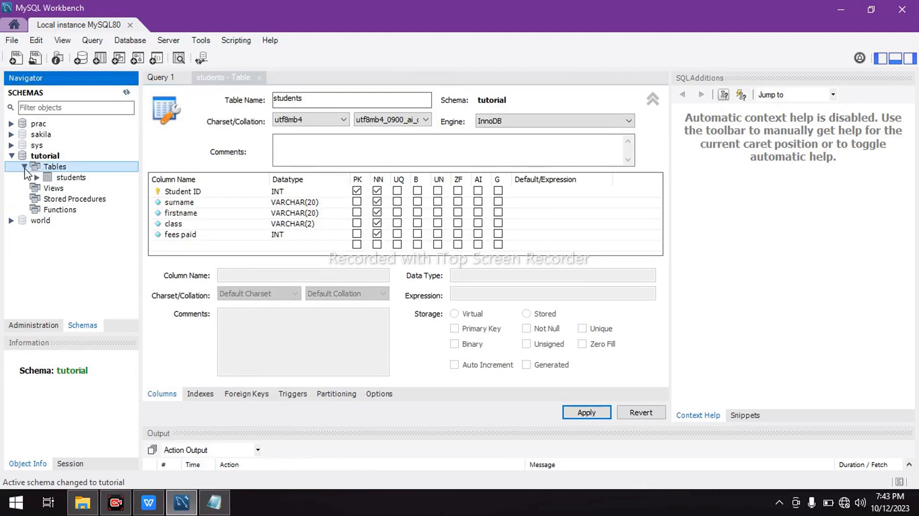
{"action": "left_click", "coordinate": [65, 179]}
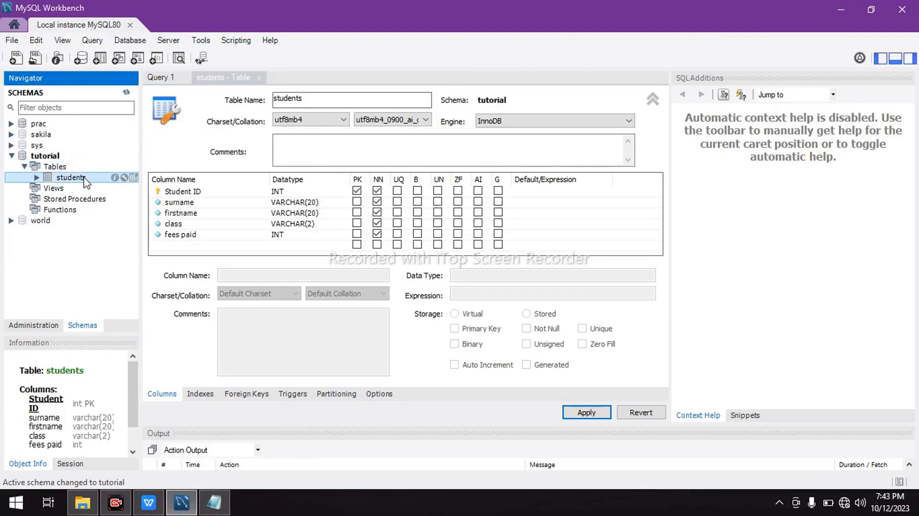
{"action": "left_click", "coordinate": [133, 178]}
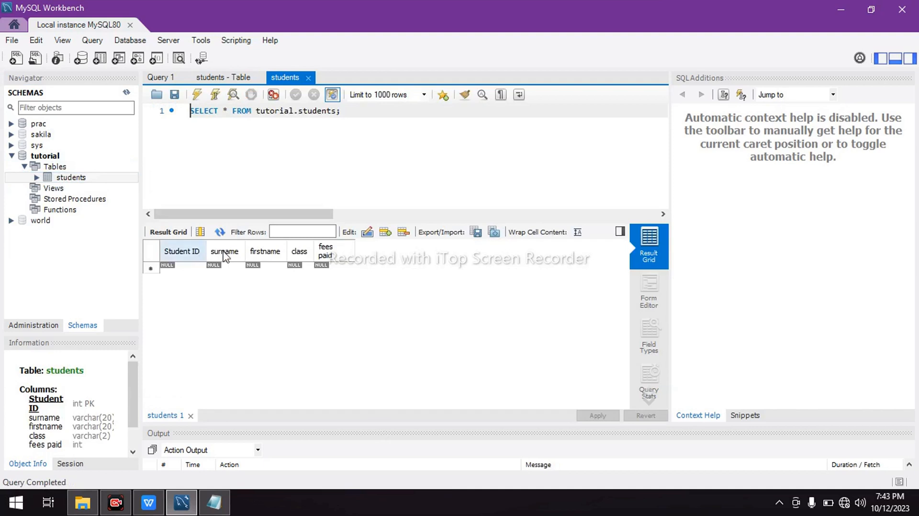
Review the students query result as a form, field types and query statistics, and return to the result grid
{"action": "left_click", "coordinate": [649, 299]}
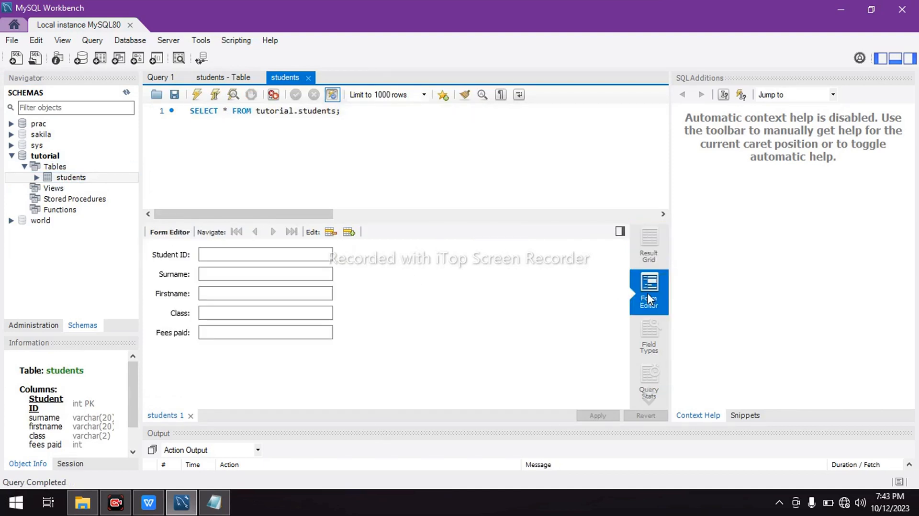
{"action": "left_click", "coordinate": [650, 337]}
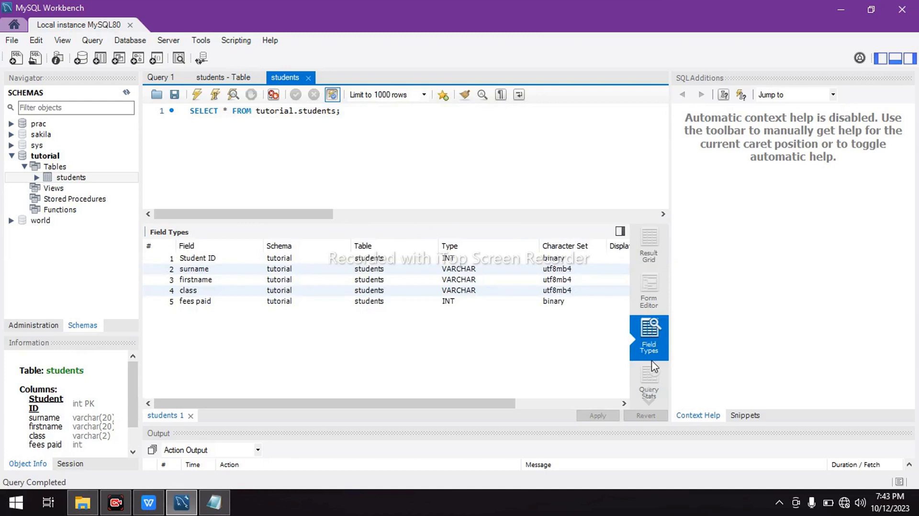
{"action": "left_click", "coordinate": [652, 380]}
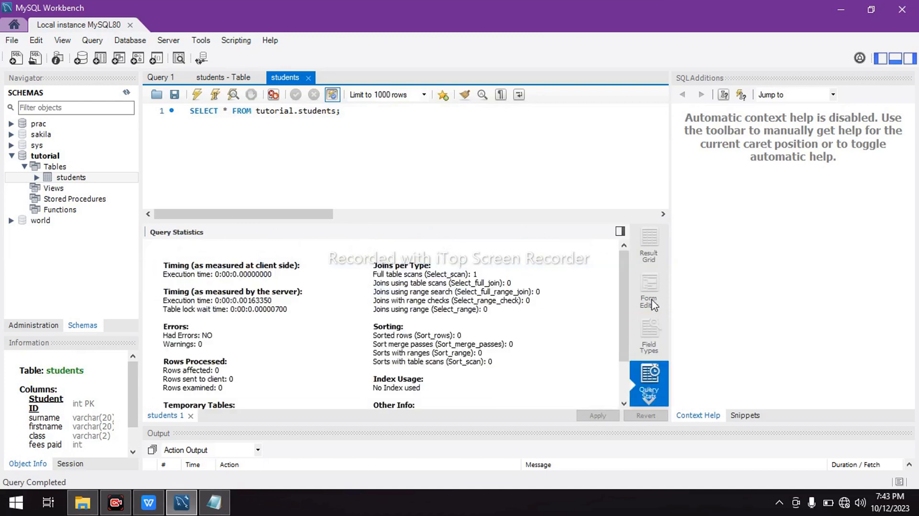
{"action": "left_click", "coordinate": [656, 250]}
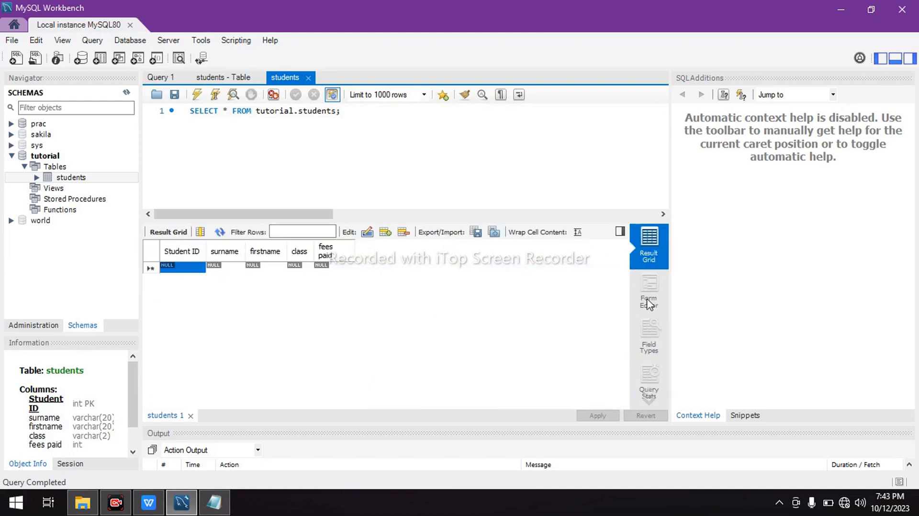
{"action": "left_click", "coordinate": [652, 289]}
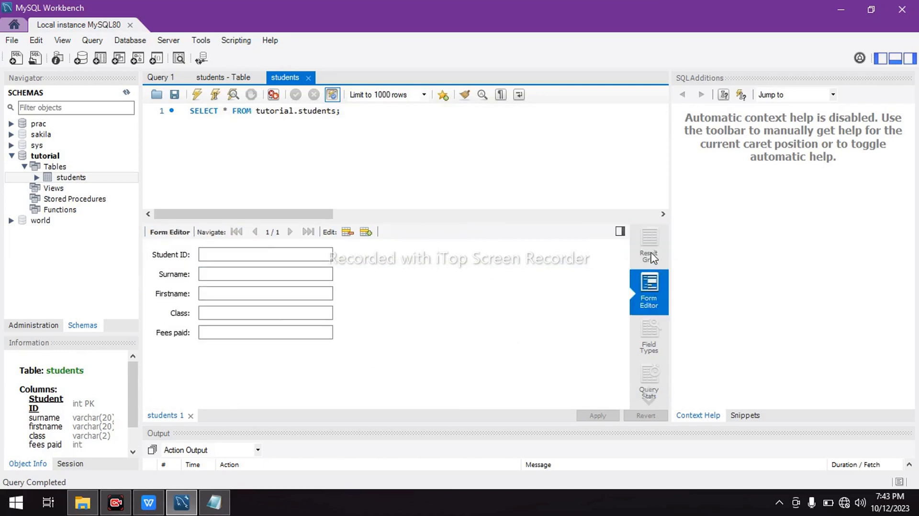
{"action": "left_click", "coordinate": [651, 243]}
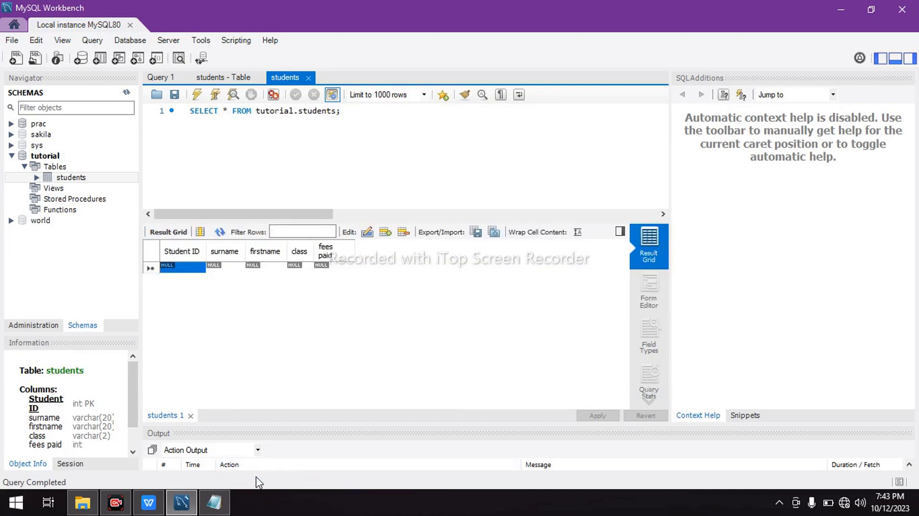
Switch to the exam PDF in WPS Office and read parts (ii) and (iii) of question 5(a)
{"action": "mouse_move", "coordinate": [212, 503]}
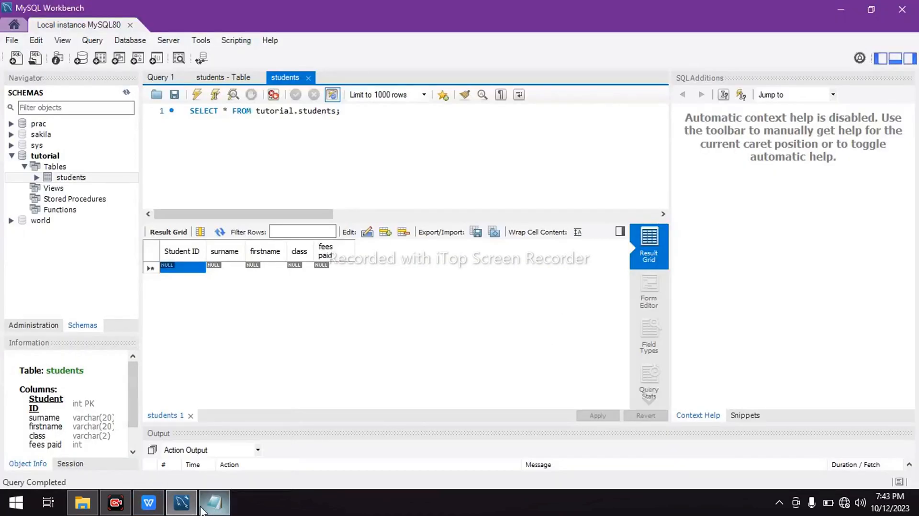
{"action": "left_click", "coordinate": [211, 467]}
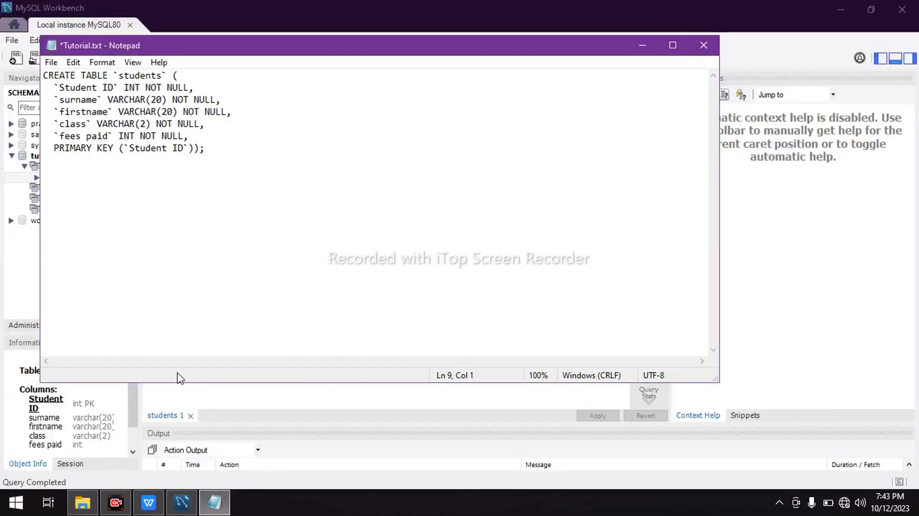
{"action": "mouse_move", "coordinate": [148, 503]}
{"action": "left_click", "coordinate": [173, 458]}
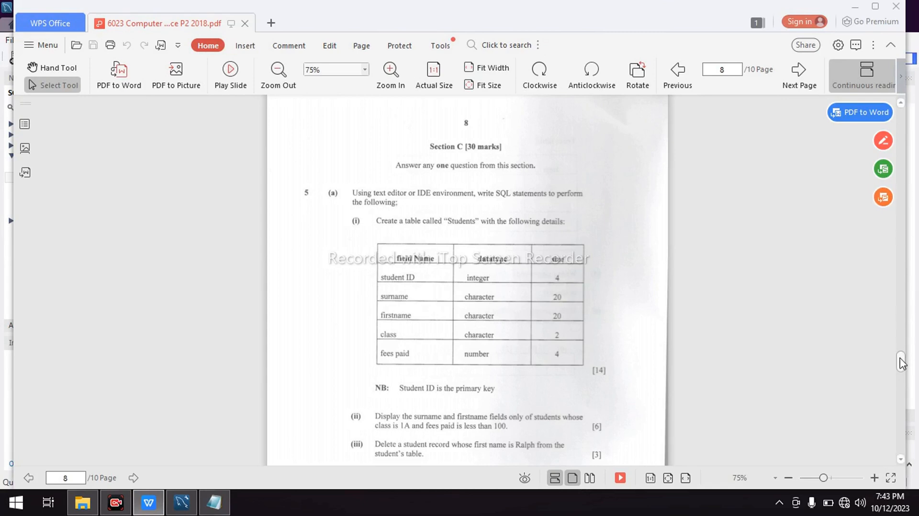
{"action": "left_click_drag", "start_coordinate": [902, 364], "coordinate": [903, 371]}
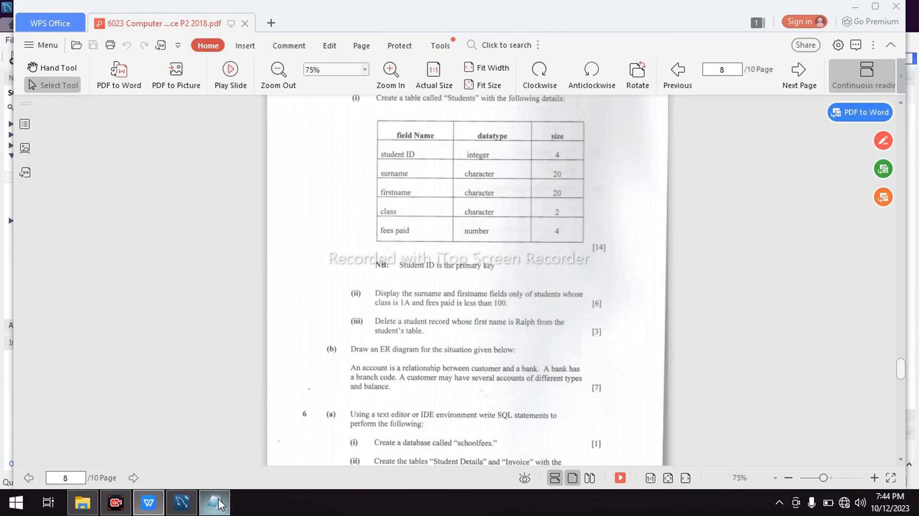
Switch to MySQL Workbench and enter a new students record's ID, surname and first name in the result grid
{"action": "mouse_move", "coordinate": [180, 504]}
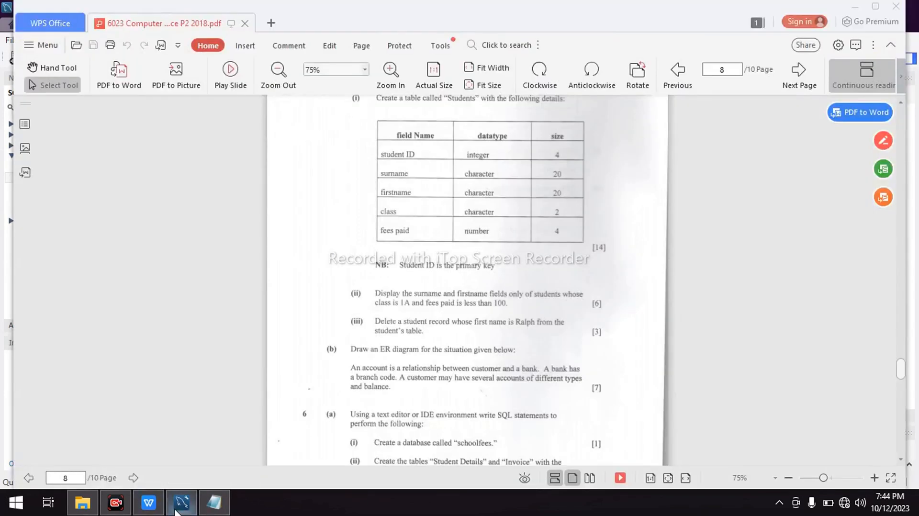
{"action": "left_click", "coordinate": [185, 453]}
{"action": "double_click", "coordinate": [198, 269]}
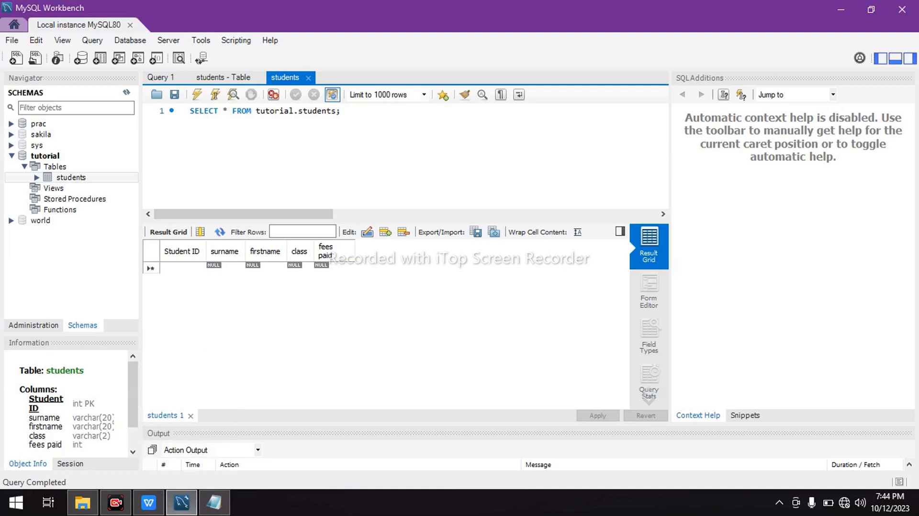
{"action": "type", "text": "06"}
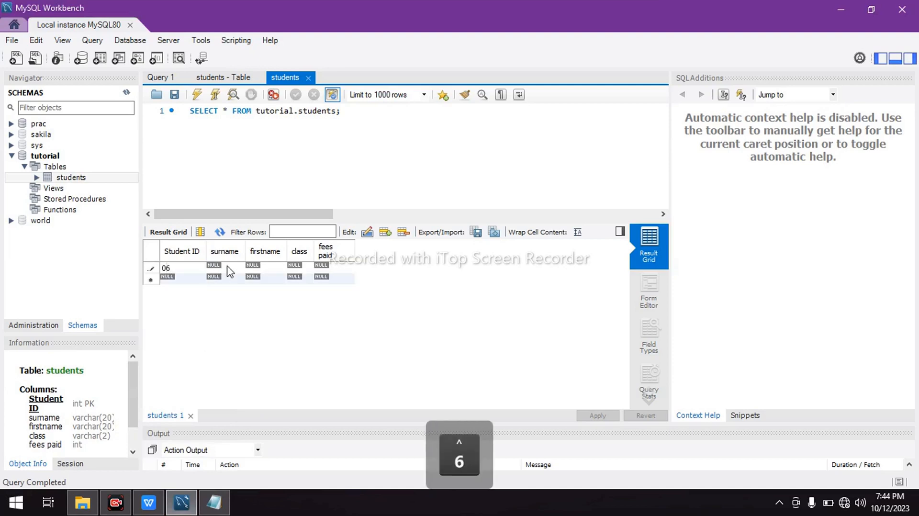
{"action": "key", "text": "Tab"}
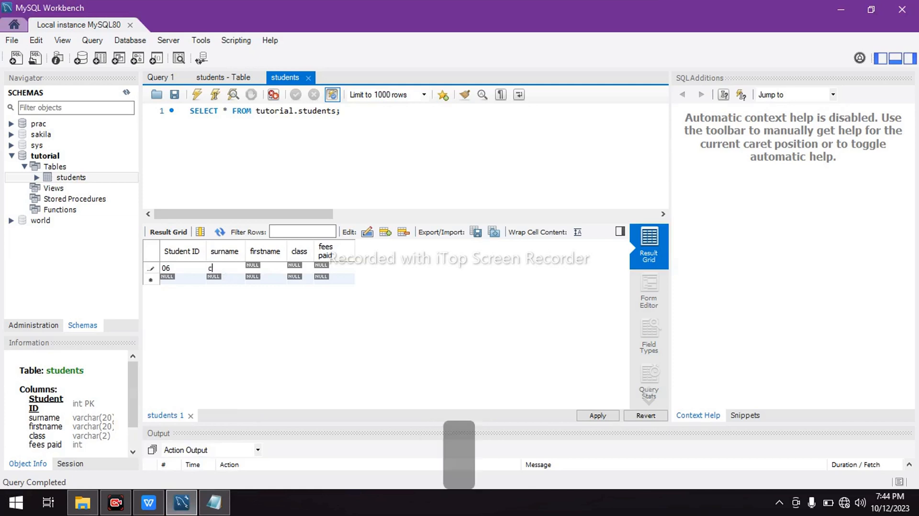
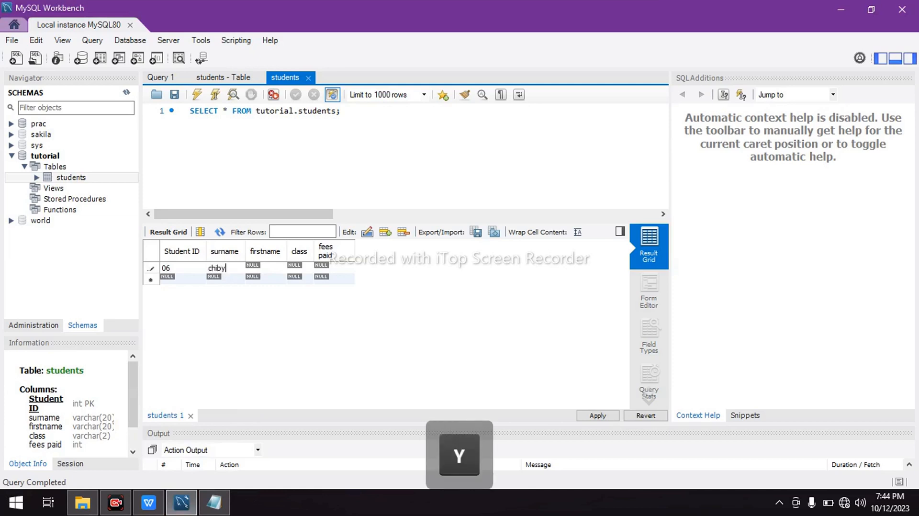
{"action": "key", "text": "Tab"}
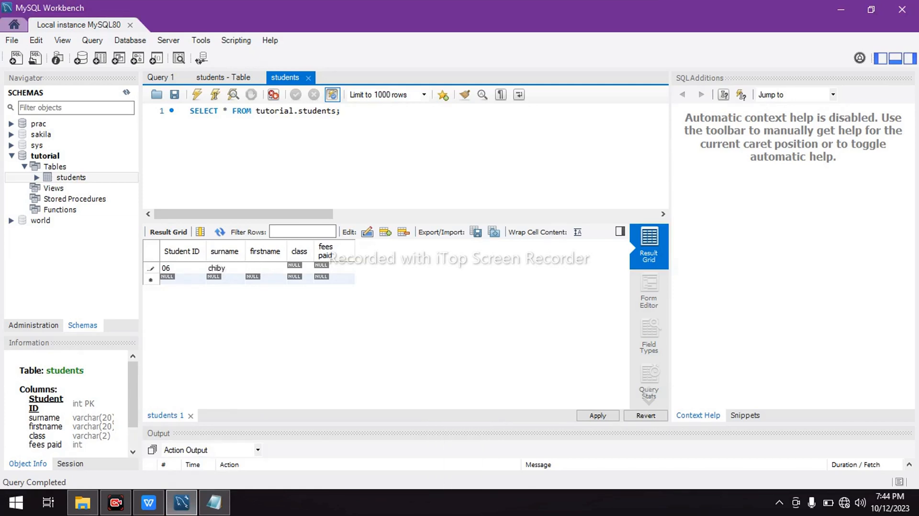
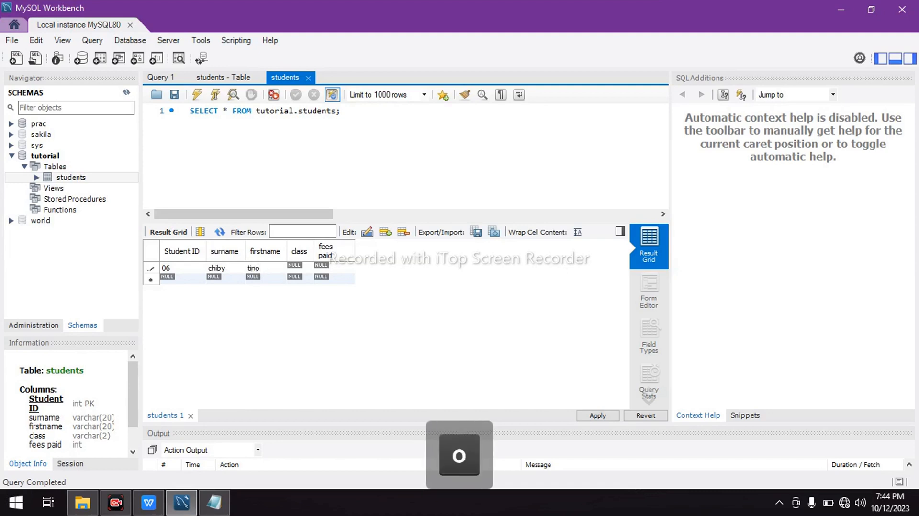
{"action": "key", "text": "Tab"}
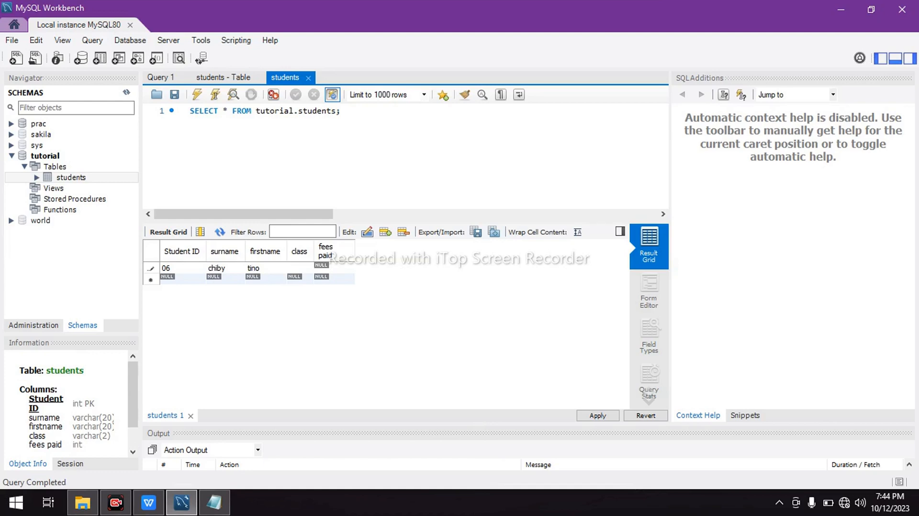
Fill in the new record's class as form six and its fees paid as 185
{"action": "type", "text": "form "}
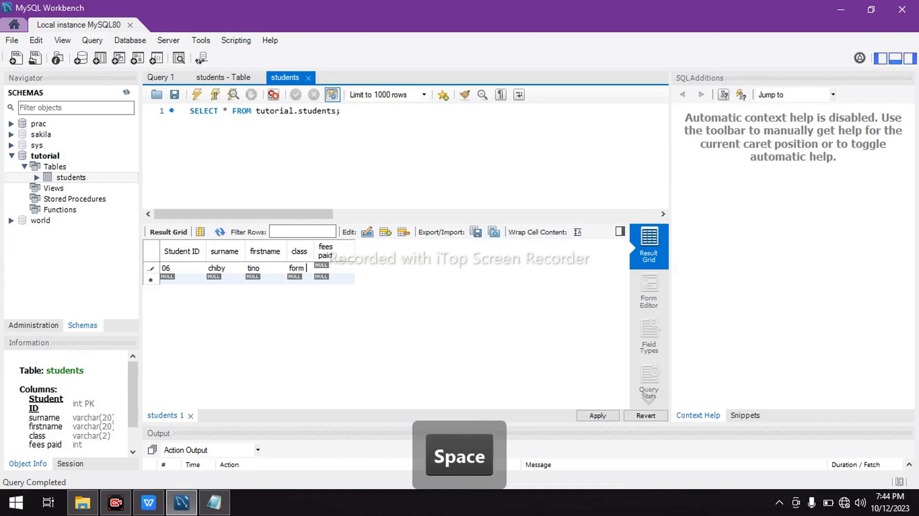
{"action": "type", "text": "six"}
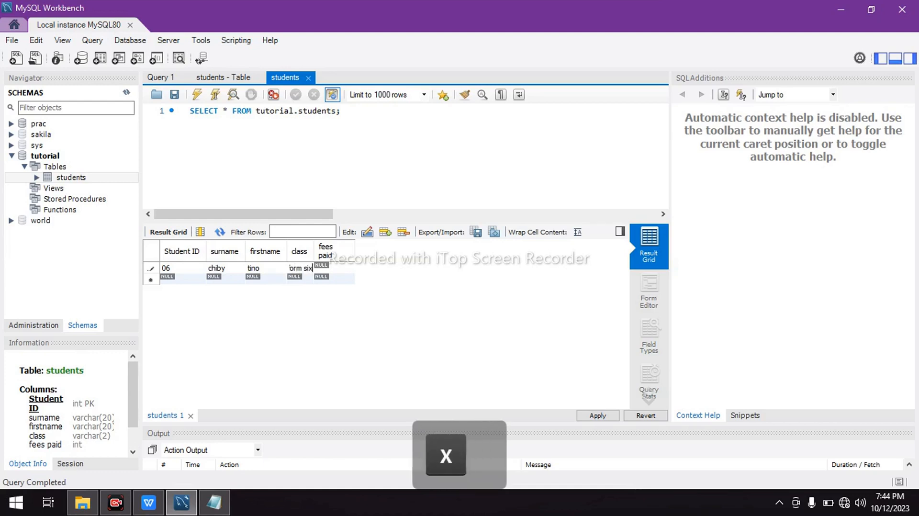
{"action": "key", "text": "Tab"}
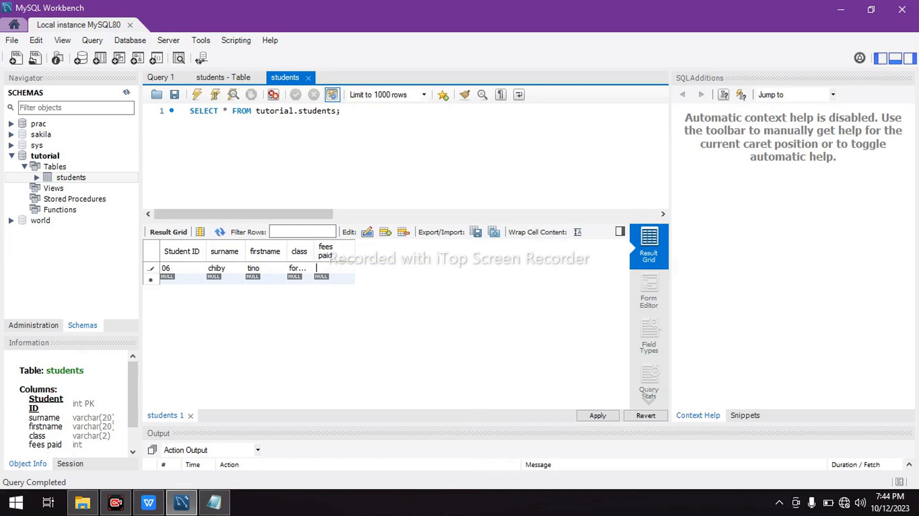
{"action": "type", "text": "185"}
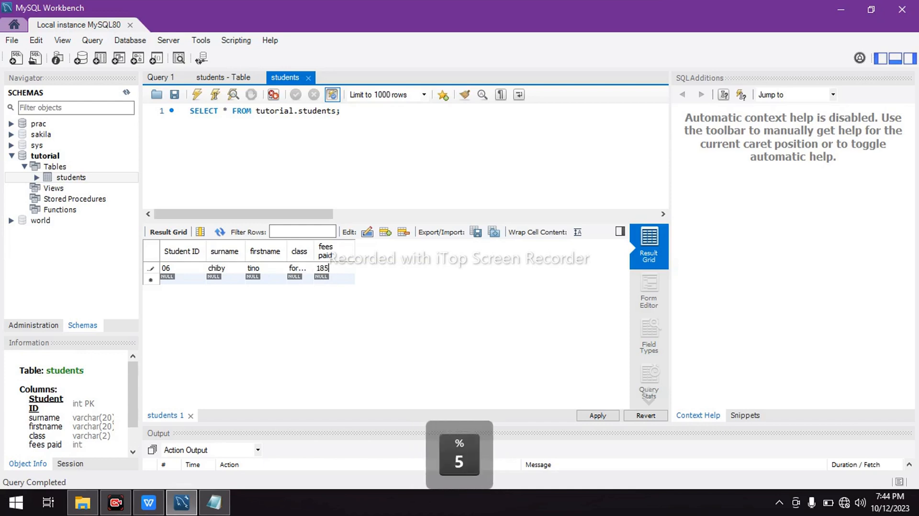
{"action": "key", "text": "Return"}
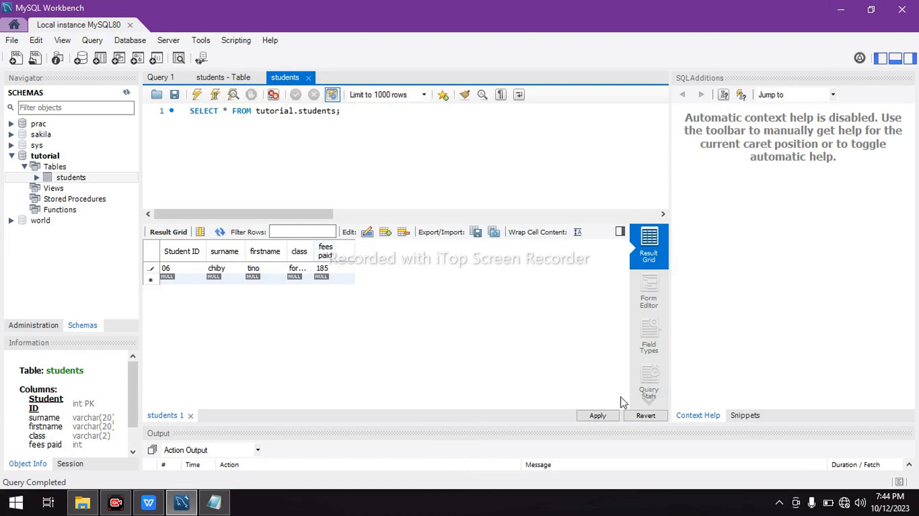
Generate the INSERT script for the new student record and copy the statement into Tutorial.txt in Notepad
{"action": "left_click", "coordinate": [597, 415]}
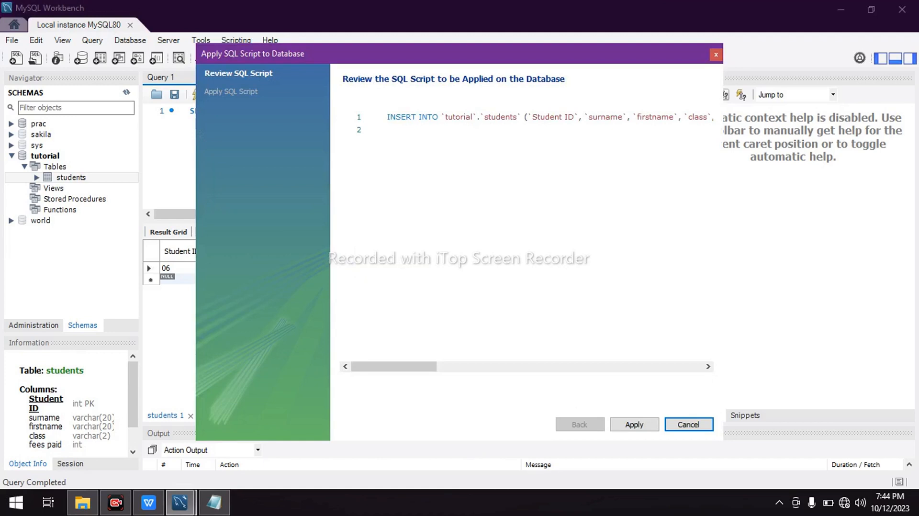
{"action": "mouse_move", "coordinate": [394, 366]}
{"action": "left_mouse_down"}
{"action": "mouse_move", "coordinate": [518, 366]}
{"action": "mouse_move", "coordinate": [394, 366]}
{"action": "left_mouse_up"}
{"action": "left_click_drag", "start_coordinate": [387, 117], "coordinate": [526, 117]}
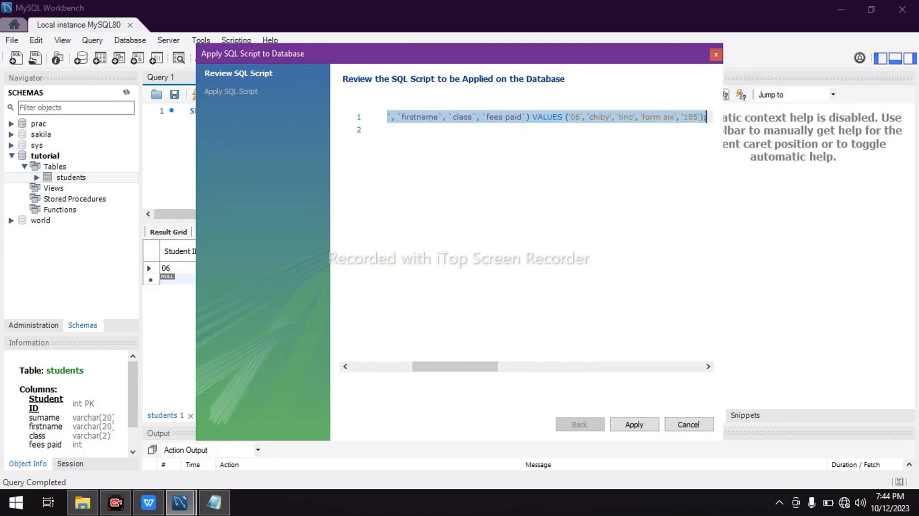
{"action": "key", "text": "ctrl"}
{"action": "key", "text": "ctrl+c"}
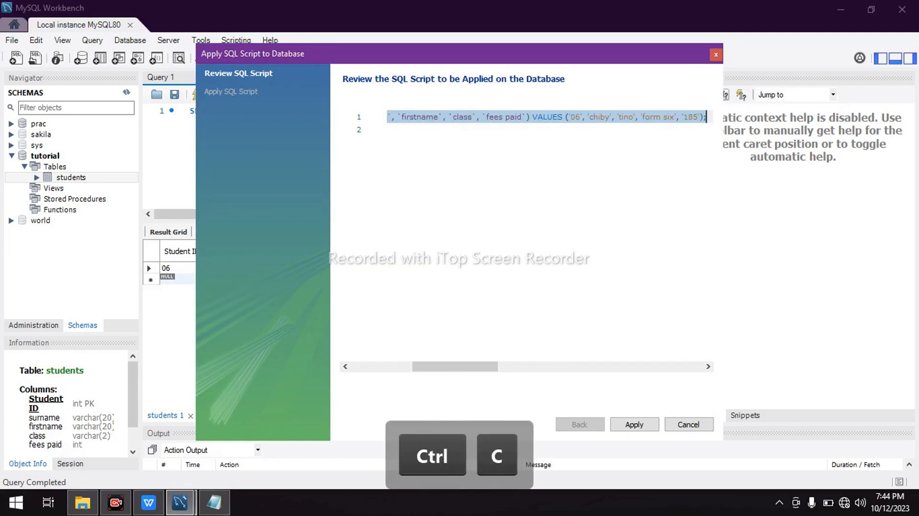
{"action": "mouse_move", "coordinate": [220, 501]}
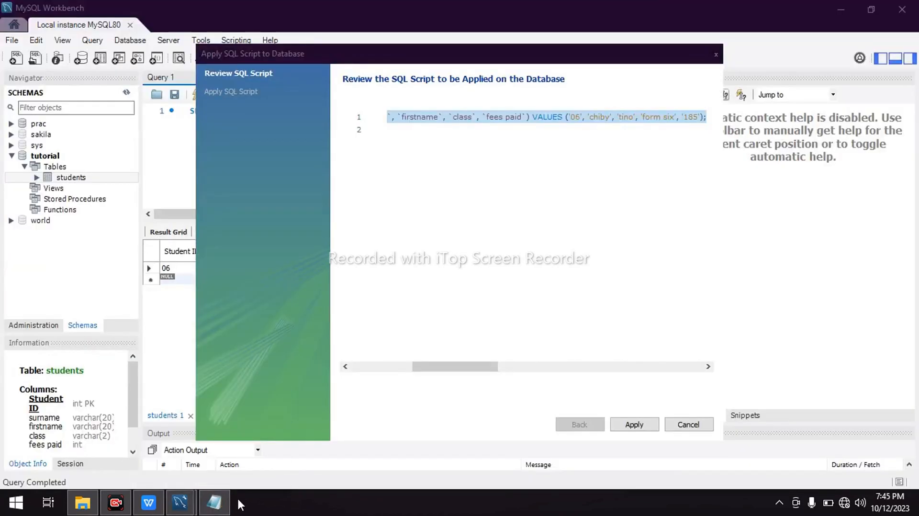
{"action": "left_click", "coordinate": [219, 447]}
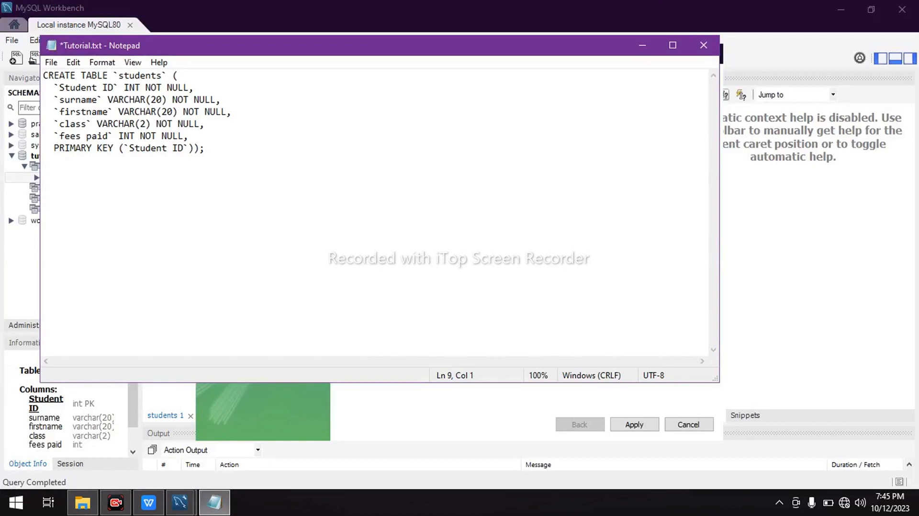
{"action": "key", "text": "ctrl+v"}
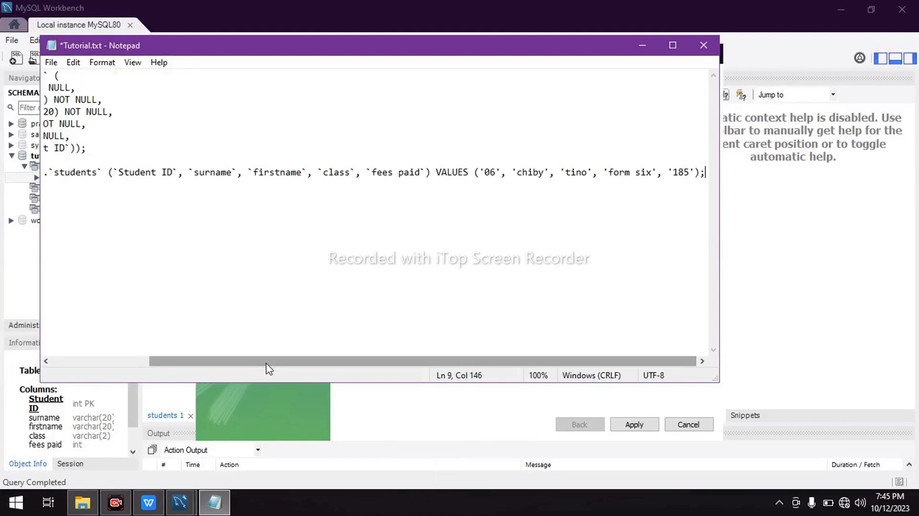
Put the VALUES clause of the INSERT statement on its own line and remove the tutorial schema prefix
{"action": "left_click", "coordinate": [430, 172]}
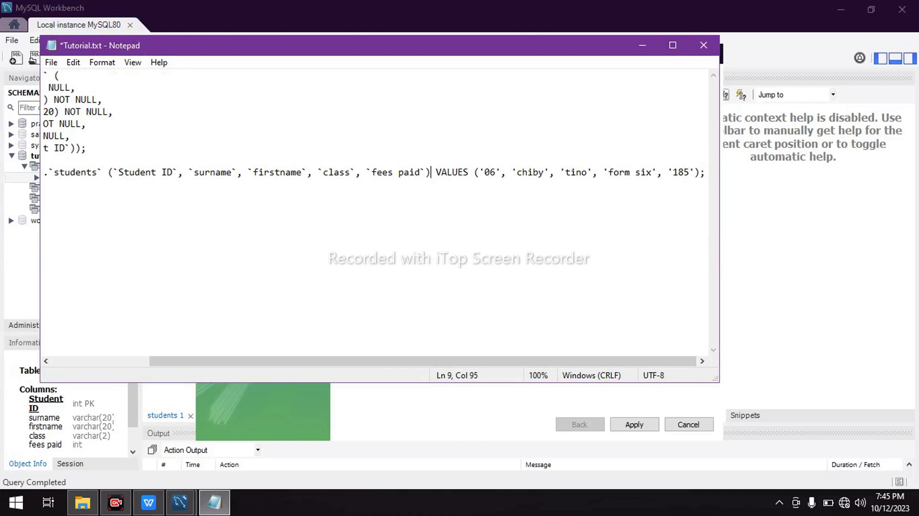
{"action": "key", "text": "Return"}
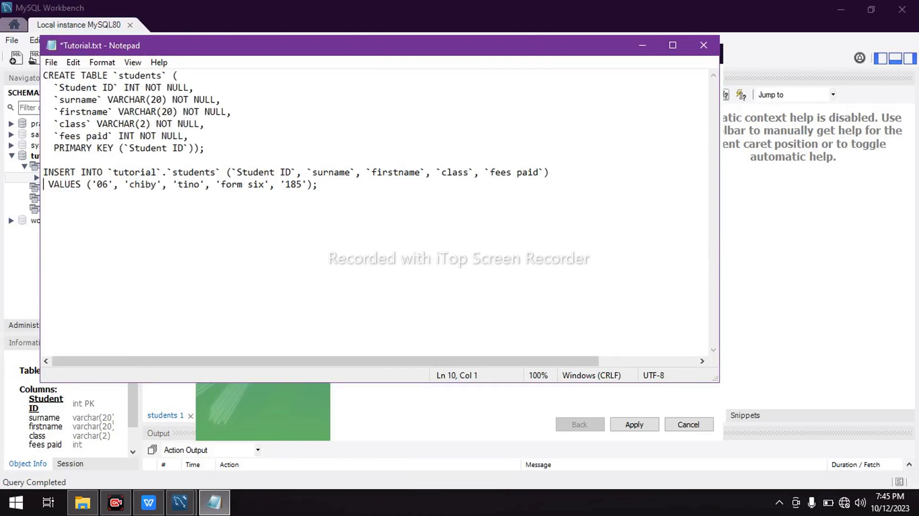
{"action": "left_click_drag", "start_coordinate": [168, 172], "coordinate": [108, 172]}
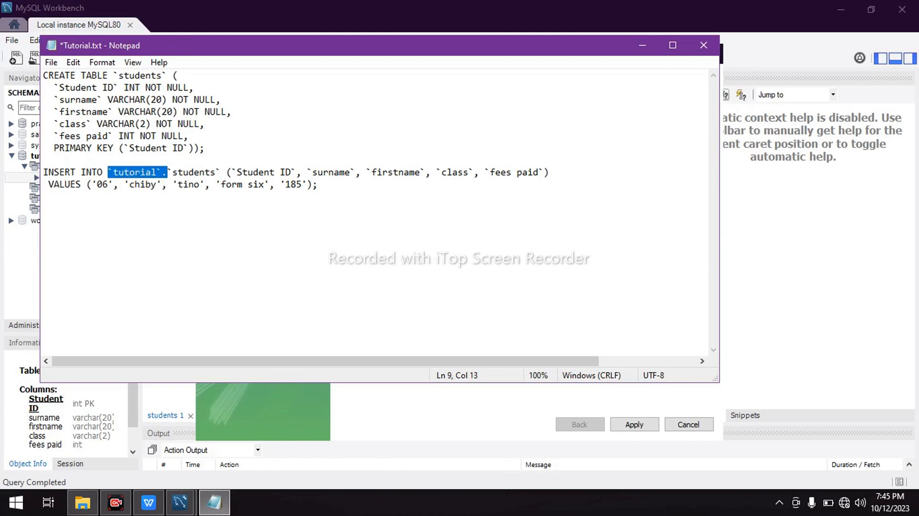
{"action": "key", "text": "BackSpace"}
{"action": "left_click", "coordinate": [101, 184]}
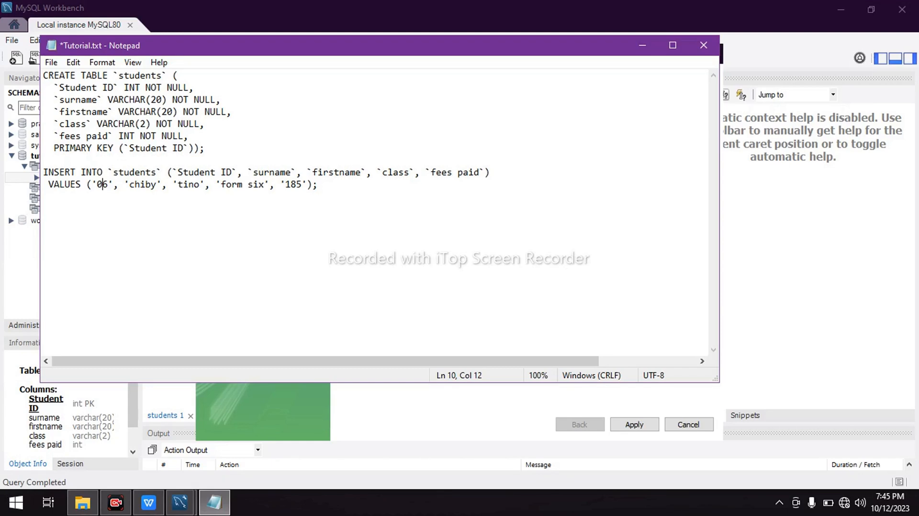
Return to the Workbench script review and try to apply the INSERT script with class form six to the database
{"action": "left_click", "coordinate": [641, 47]}
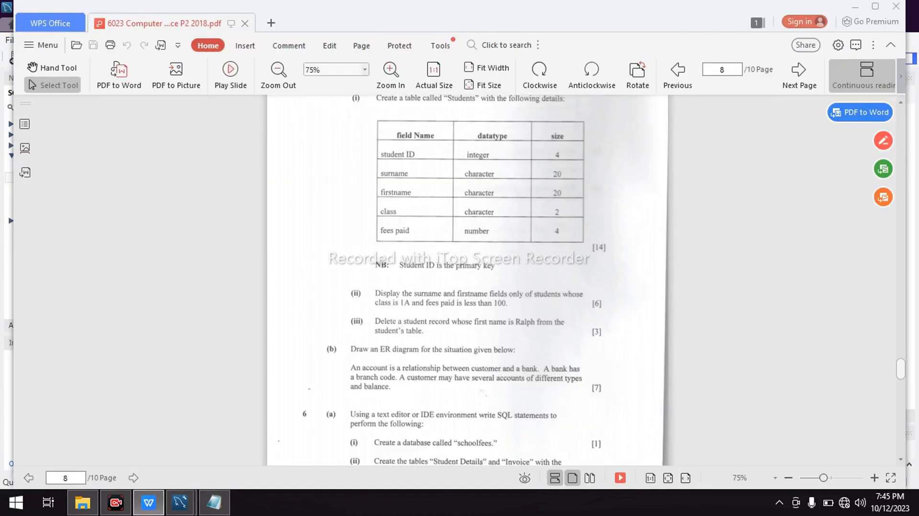
{"action": "mouse_move", "coordinate": [180, 502]}
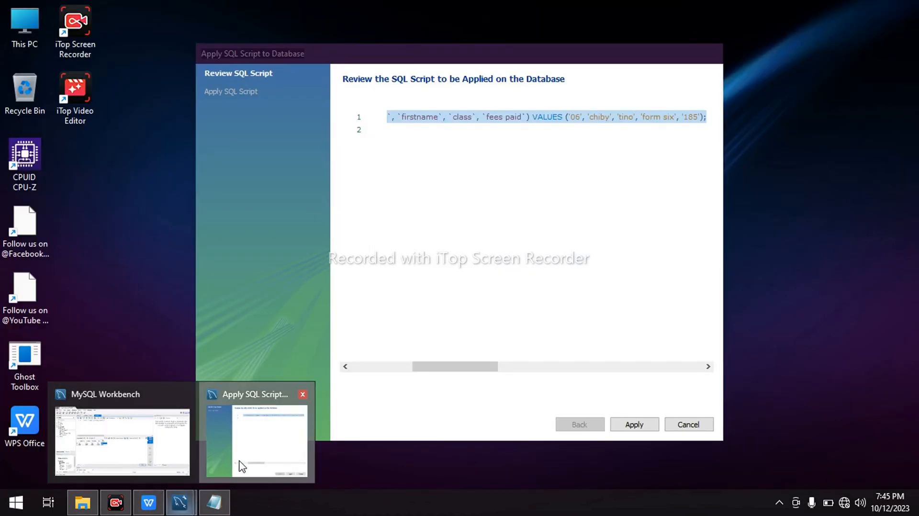
{"action": "left_click", "coordinate": [242, 467]}
{"action": "left_click", "coordinate": [634, 425]}
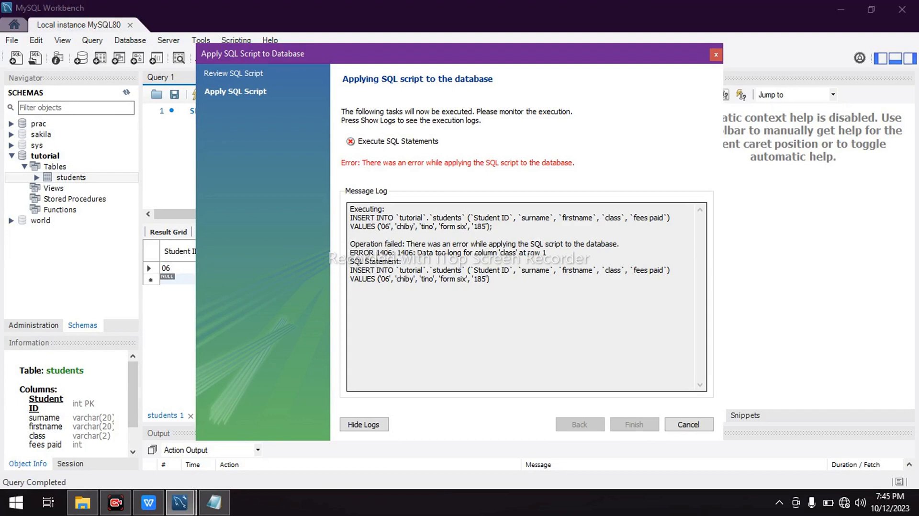
{"action": "left_click", "coordinate": [687, 424]}
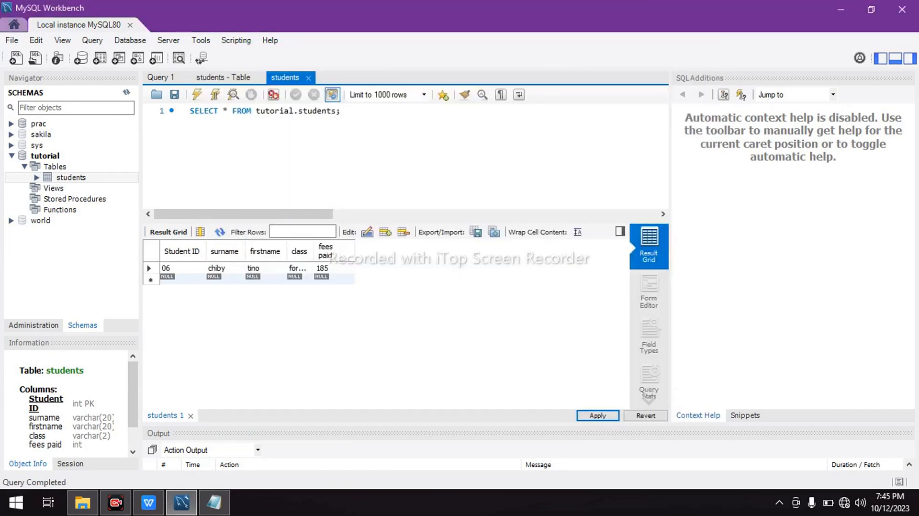
Set the new student record's class to U6 in the result grid
{"action": "double_click", "coordinate": [301, 268]}
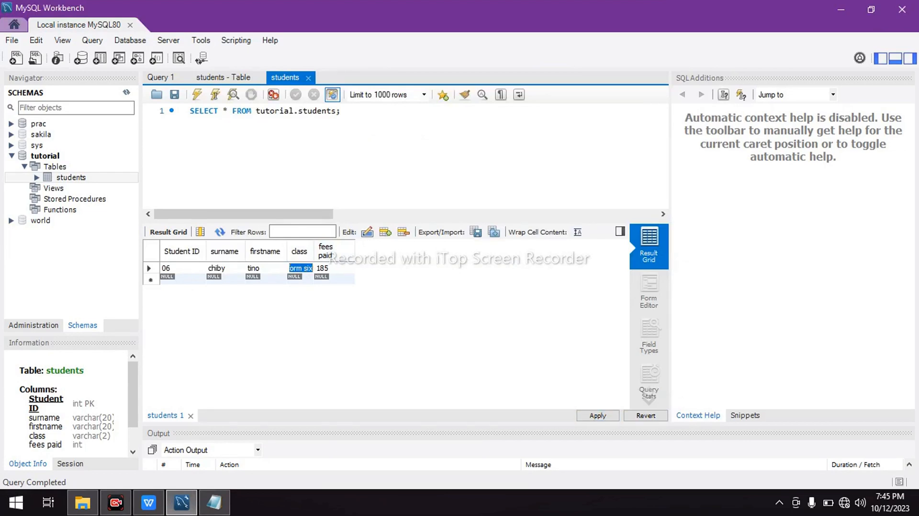
{"action": "key", "text": "BackSpace"}
{"action": "key", "text": "Caps_Lock"}
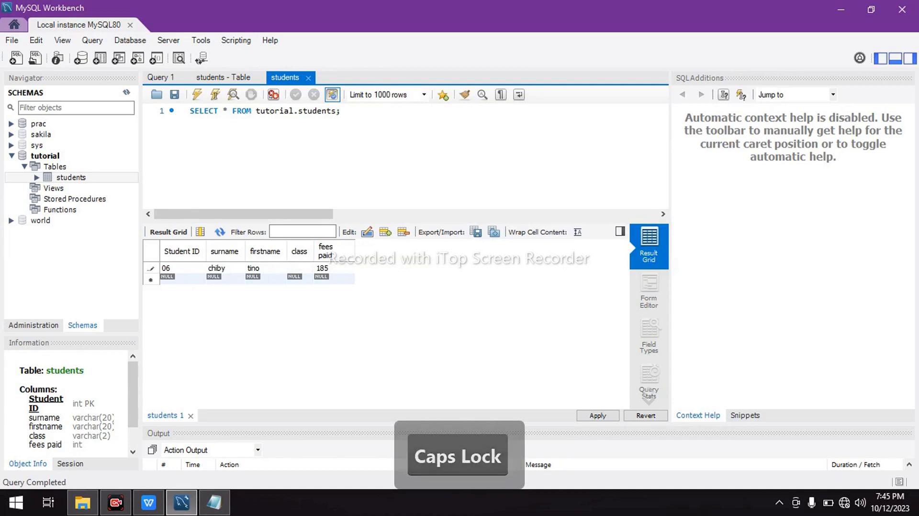
{"action": "type", "text": "U6"}
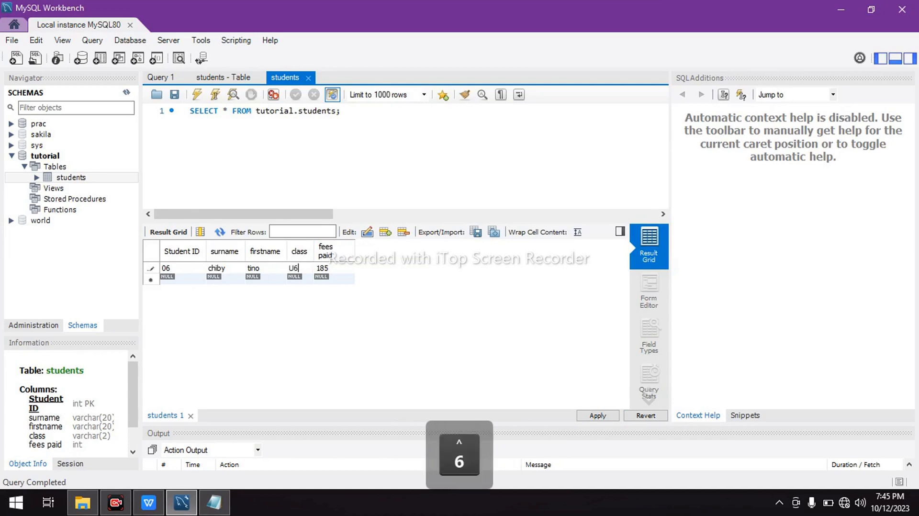
Generate the INSERT script with class U6, copy the statement and apply it to the database
{"action": "left_click", "coordinate": [597, 416]}
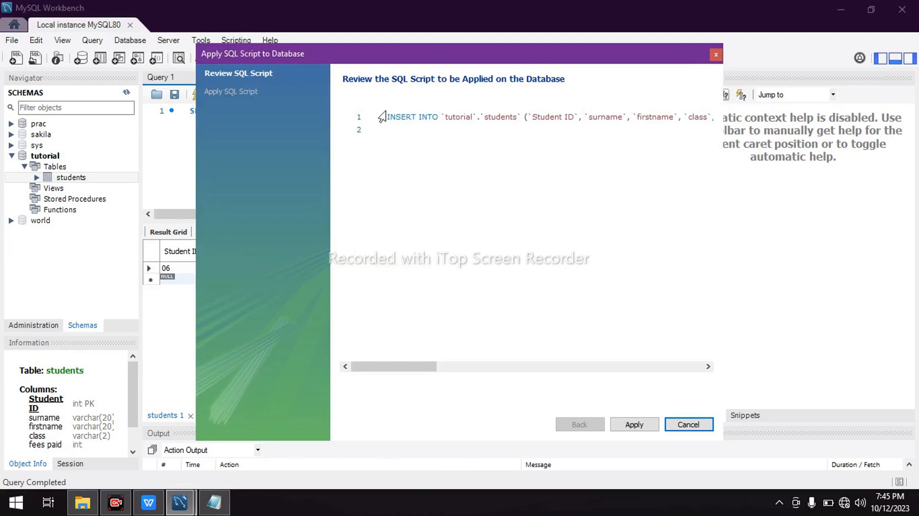
{"action": "left_click_drag", "start_coordinate": [387, 117], "coordinate": [751, 122]}
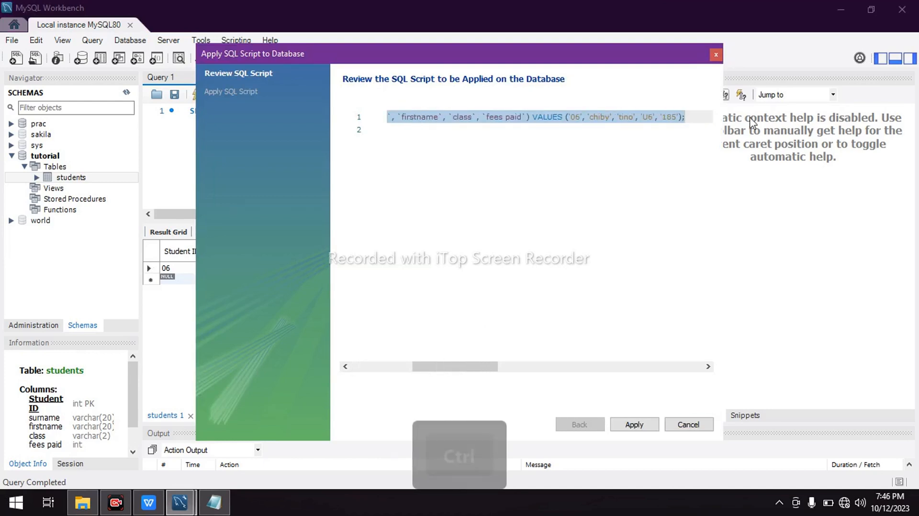
{"action": "key", "text": "ctrl+c"}
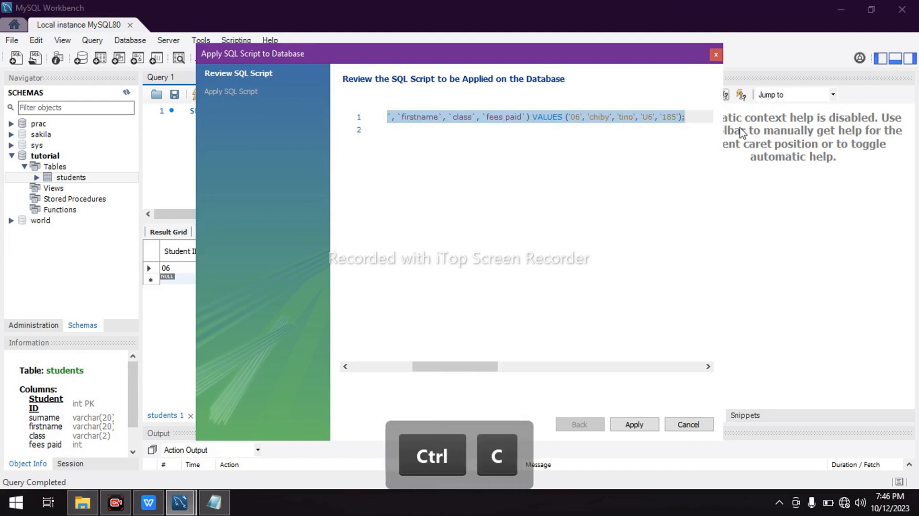
{"action": "left_click", "coordinate": [632, 425]}
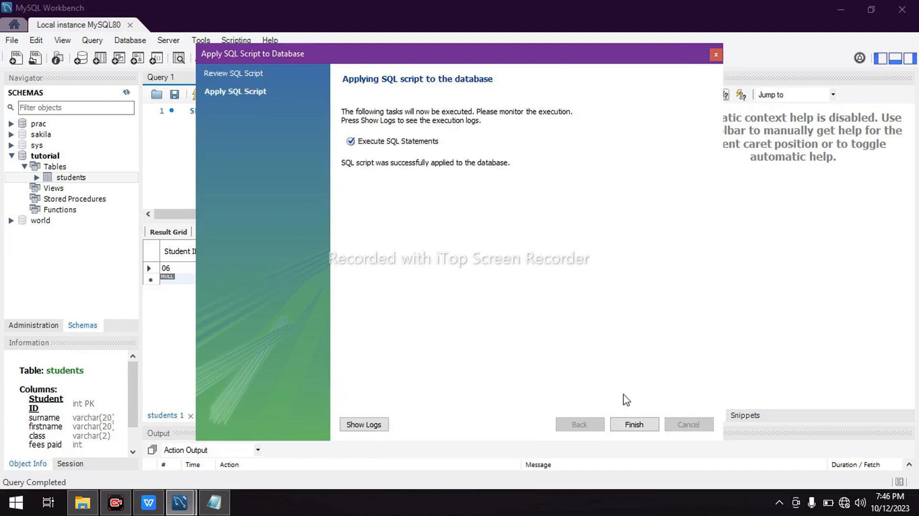
{"action": "left_click", "coordinate": [634, 425]}
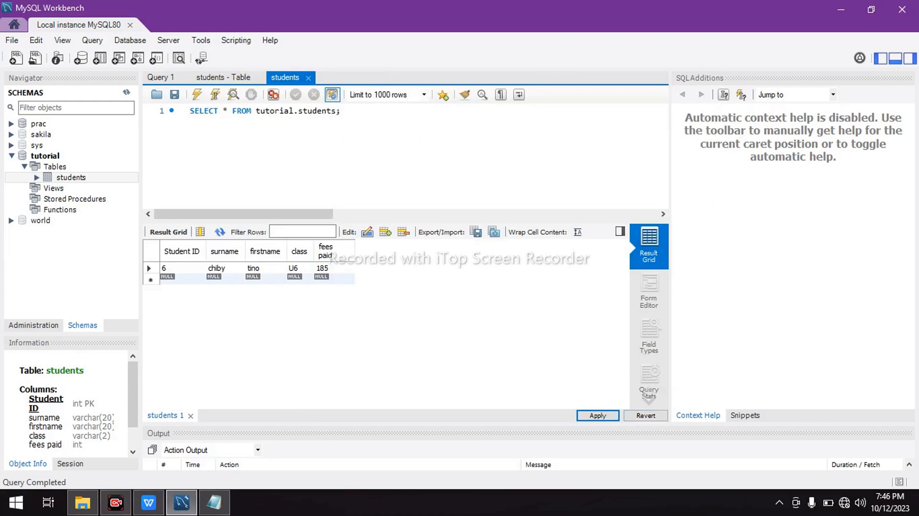
Replace the INSERT statement in Tutorial.txt with the copied U6 version and put its VALUES clause on its own line
{"action": "mouse_move", "coordinate": [214, 501]}
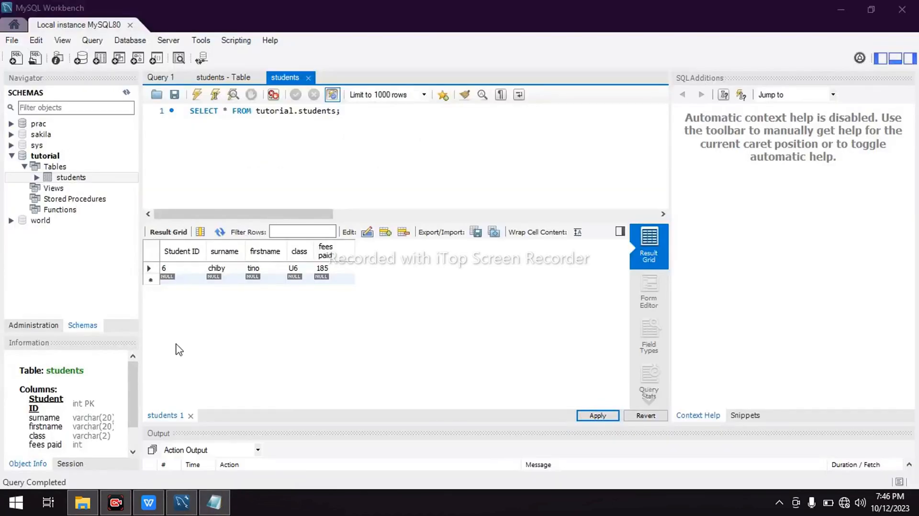
{"action": "left_click", "coordinate": [215, 503]}
{"action": "mouse_move", "coordinate": [221, 500]}
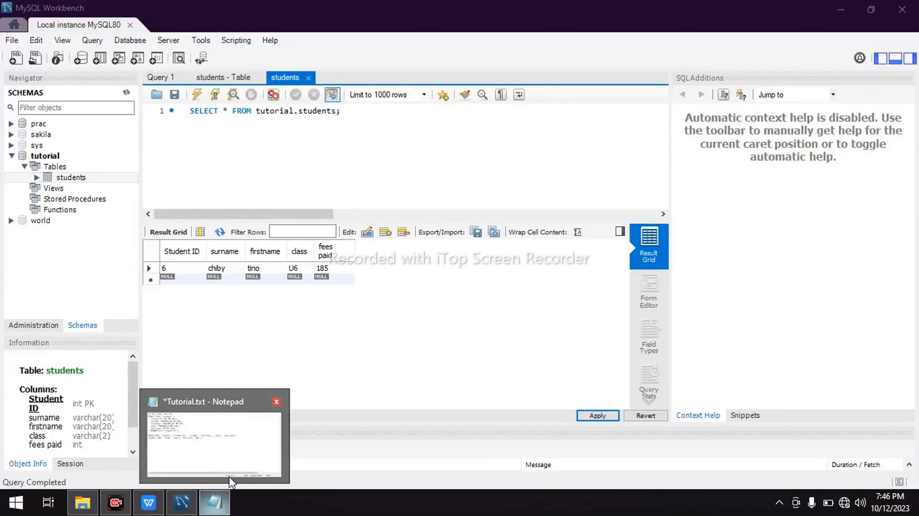
{"action": "left_click", "coordinate": [231, 472]}
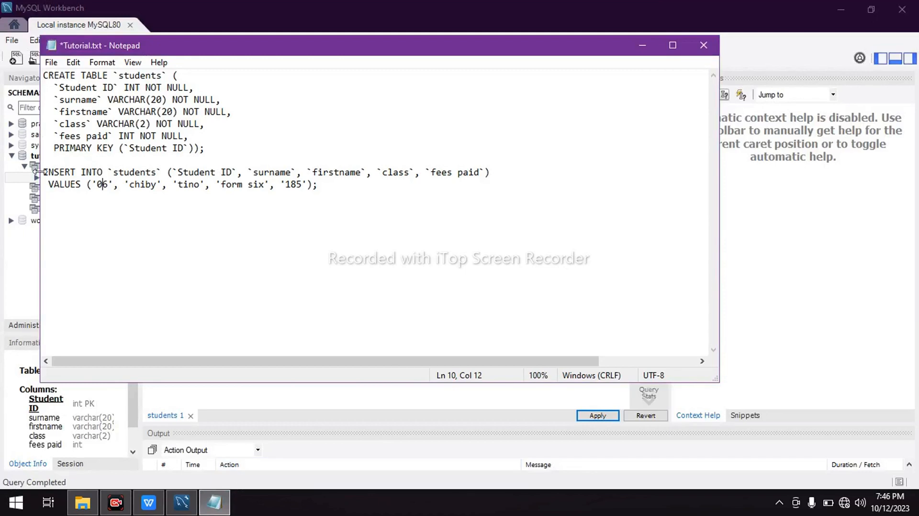
{"action": "left_click_drag", "start_coordinate": [43, 172], "coordinate": [318, 184]}
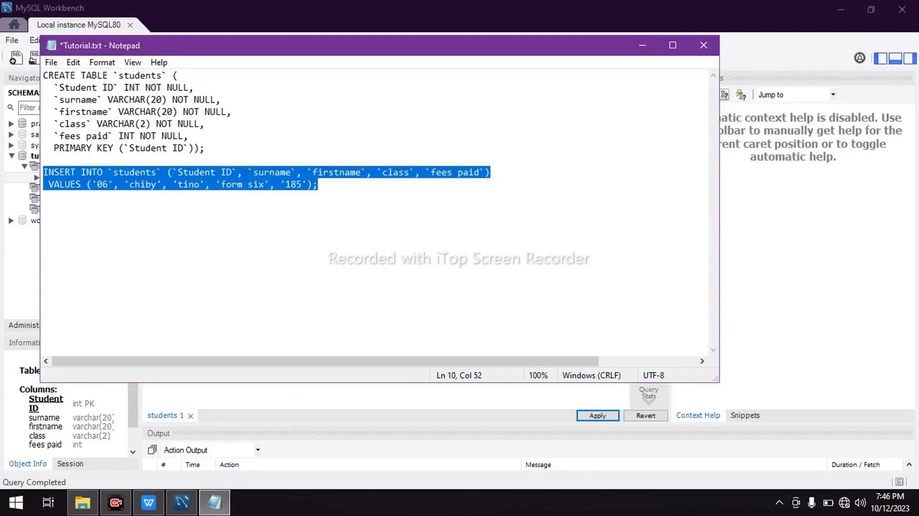
{"action": "key", "text": "ctrl+v"}
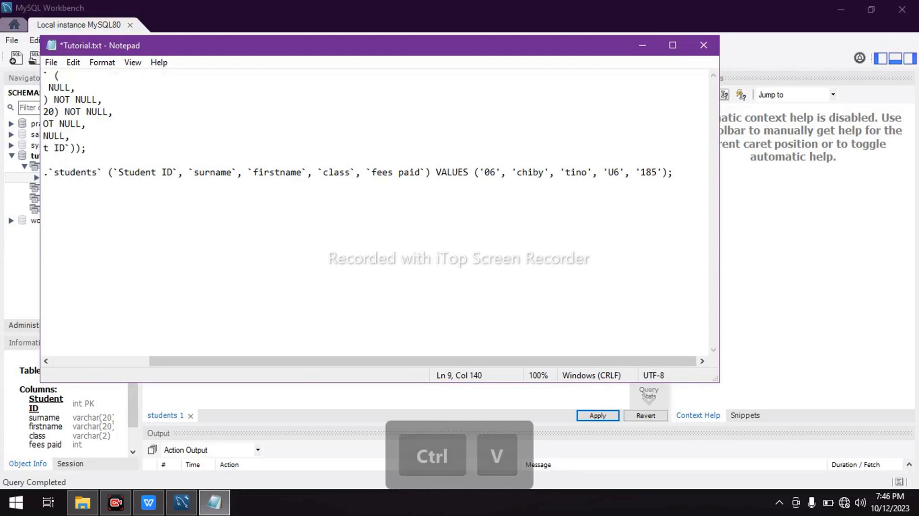
{"action": "left_click", "coordinate": [436, 172]}
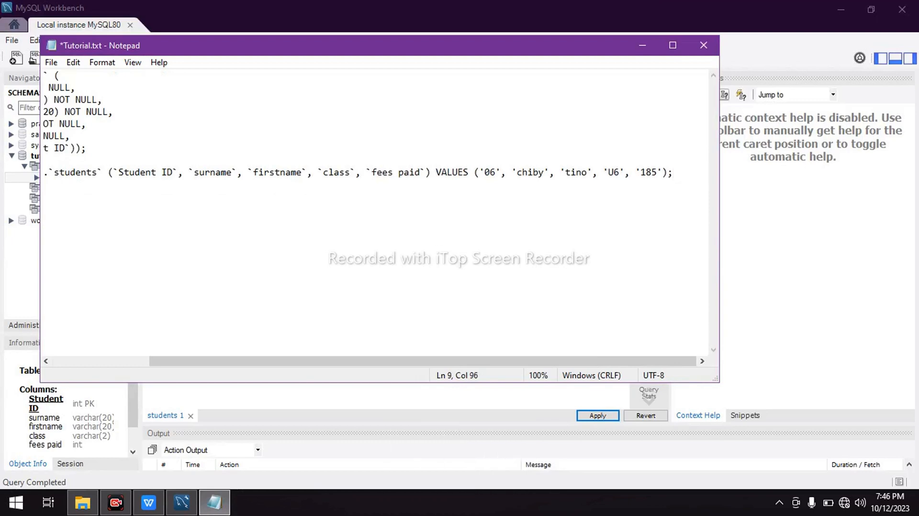
{"action": "key", "text": "Return"}
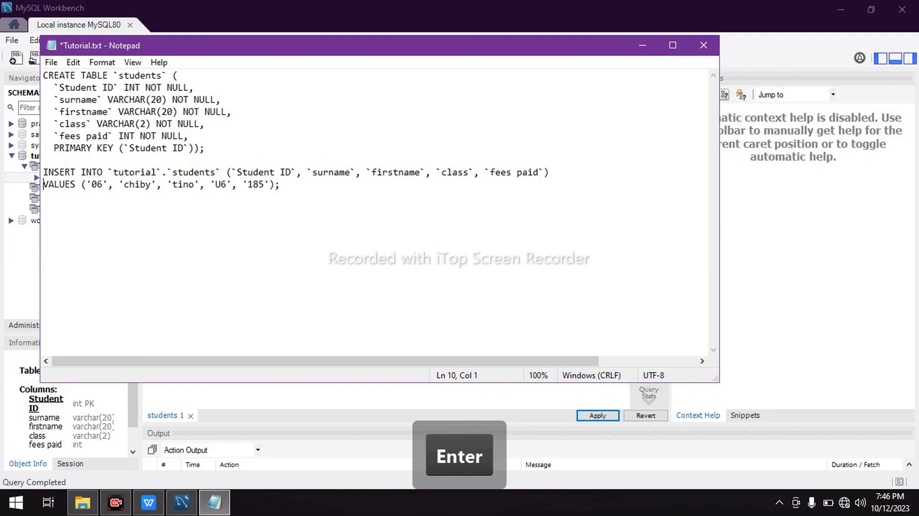
{"action": "left_click", "coordinate": [636, 40]}
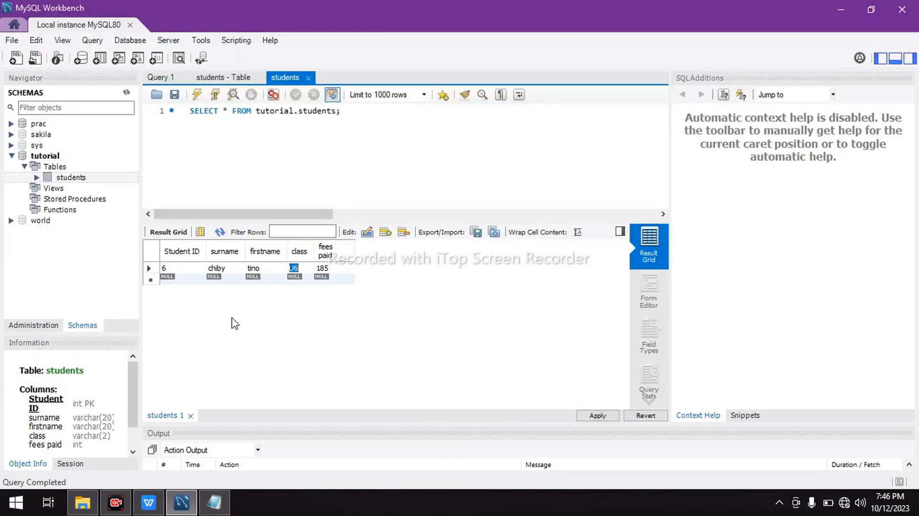
{"action": "left_click", "coordinate": [150, 268]}
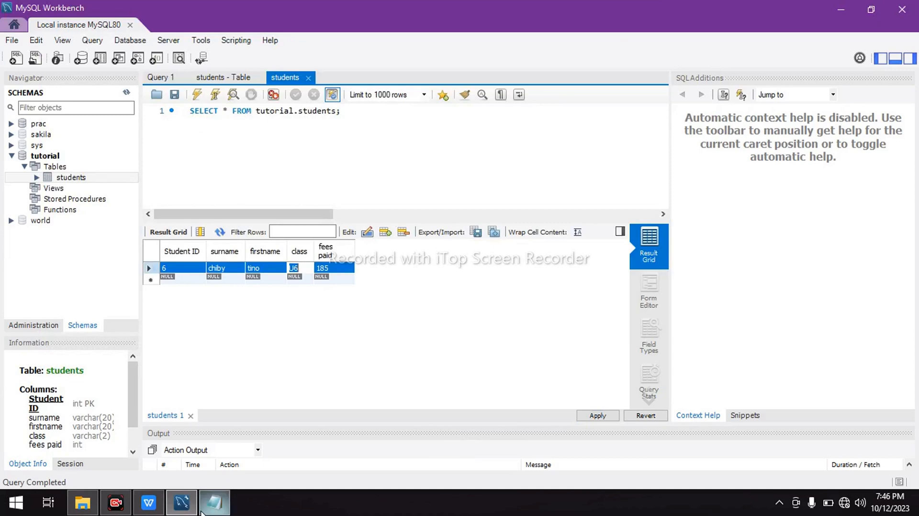
{"action": "mouse_move", "coordinate": [214, 502]}
{"action": "left_click", "coordinate": [209, 470]}
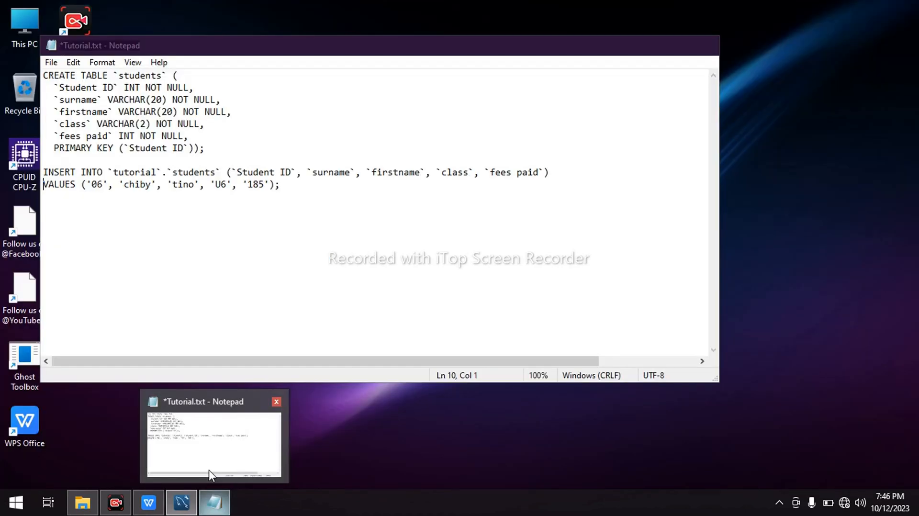
{"action": "left_click", "coordinate": [181, 502]}
{"action": "mouse_move", "coordinate": [149, 502]}
{"action": "mouse_move", "coordinate": [170, 461]}
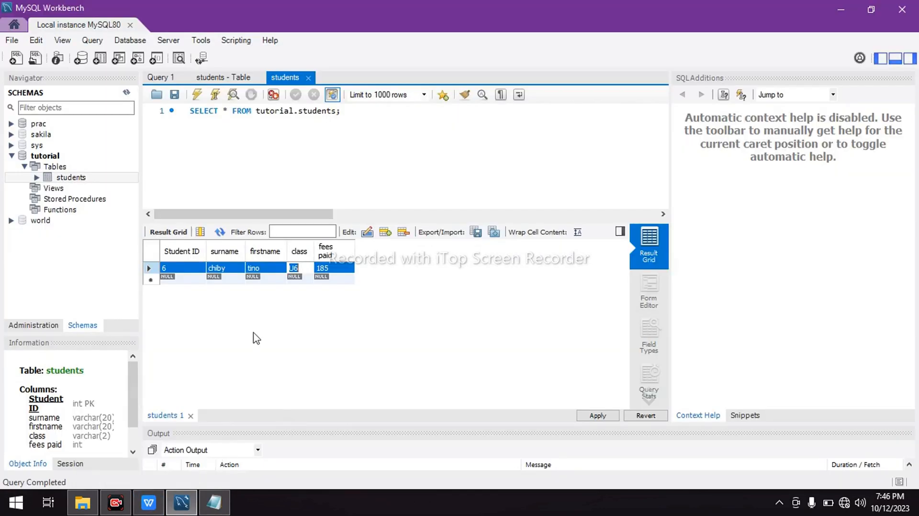
{"action": "double_click", "coordinate": [270, 269]}
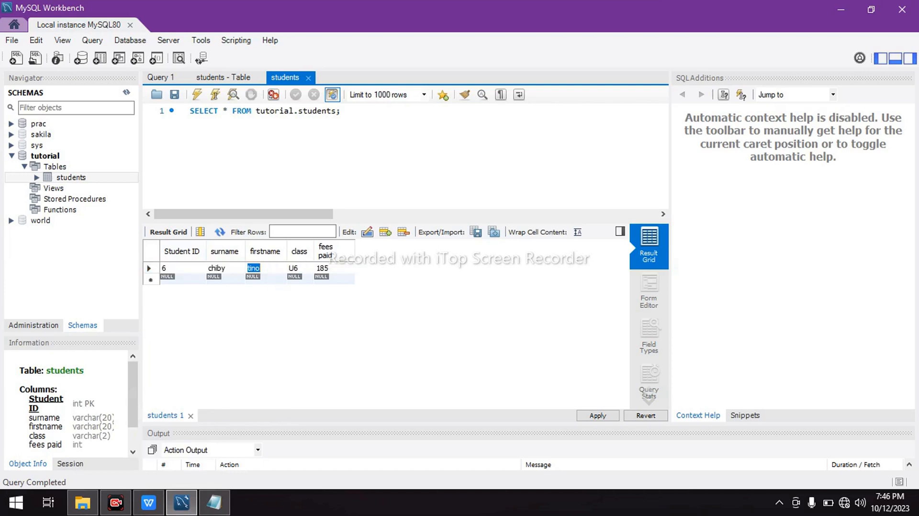
{"action": "right_click", "coordinate": [273, 270]}
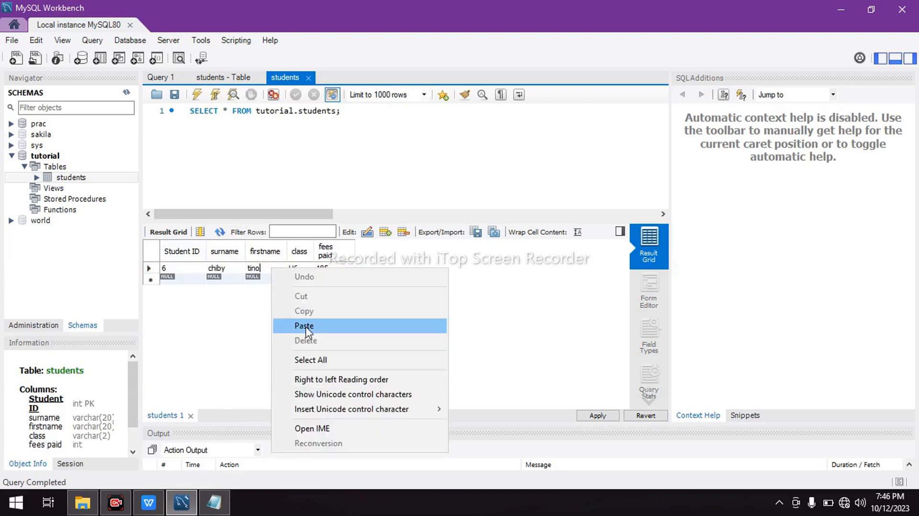
{"action": "left_click", "coordinate": [245, 342]}
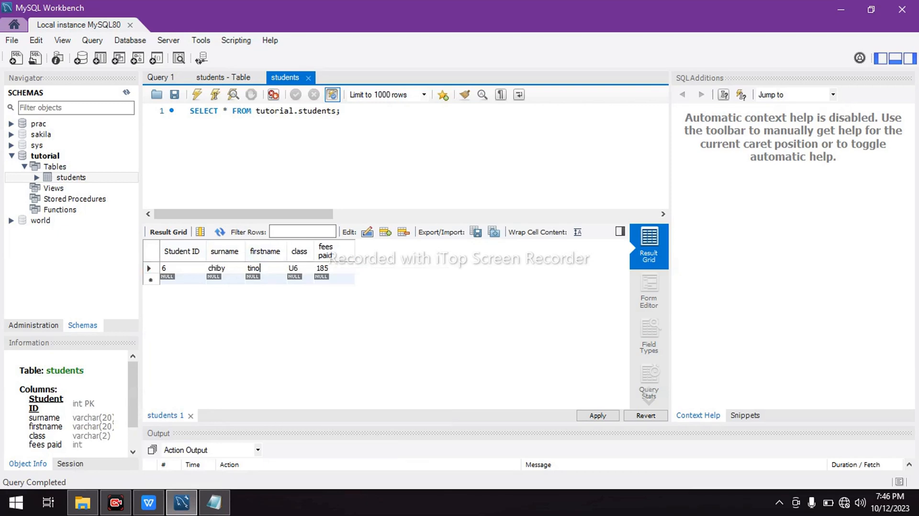
{"action": "right_click", "coordinate": [264, 251]}
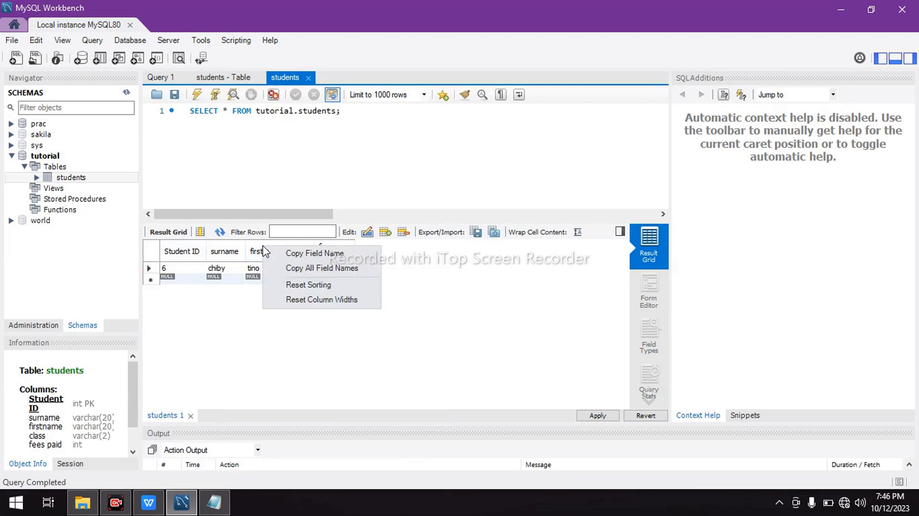
{"action": "left_click", "coordinate": [260, 338]}
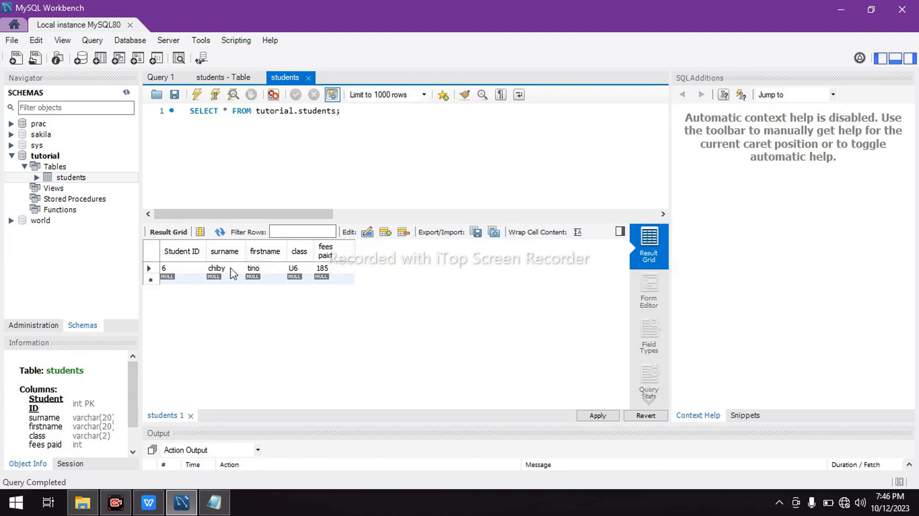
{"action": "left_click", "coordinate": [215, 268]}
{"action": "right_click", "coordinate": [215, 268]}
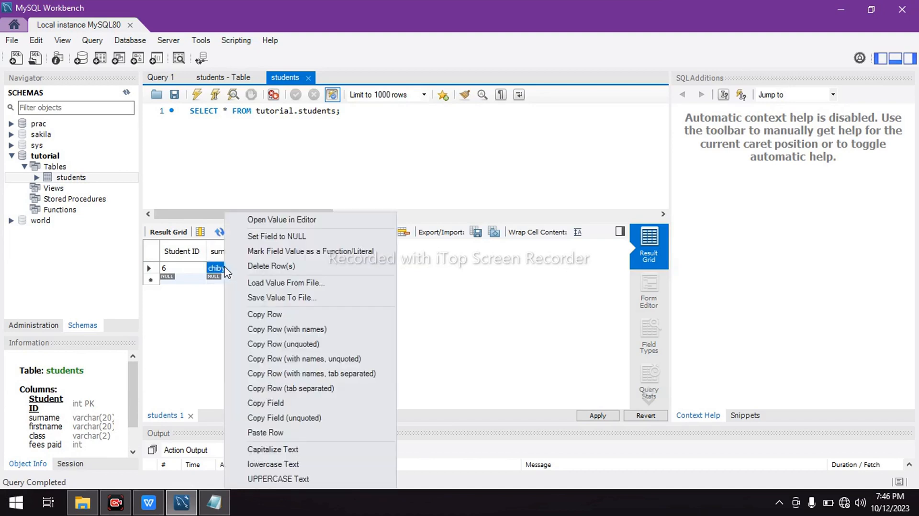
{"action": "left_click", "coordinate": [223, 322]}
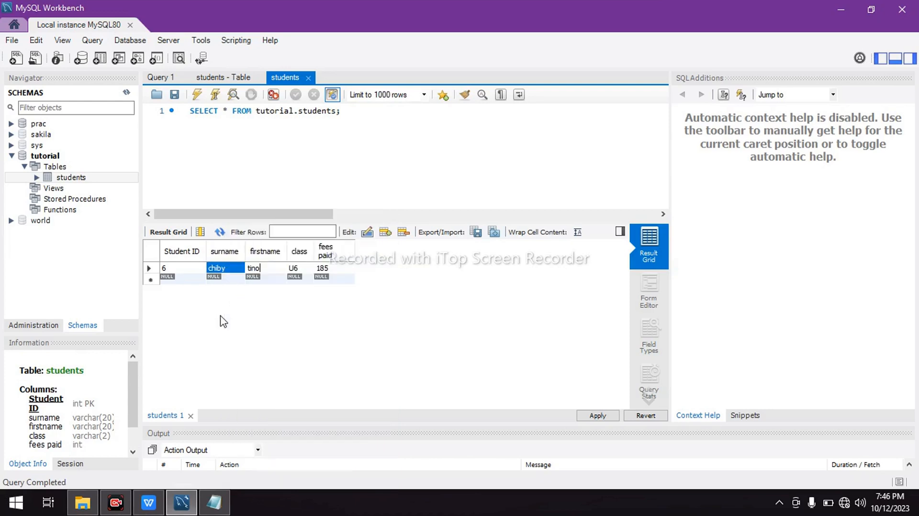
Delete the only student record from the result grid of the students table in MySQL Workbench
{"action": "double_click", "coordinate": [335, 270]}
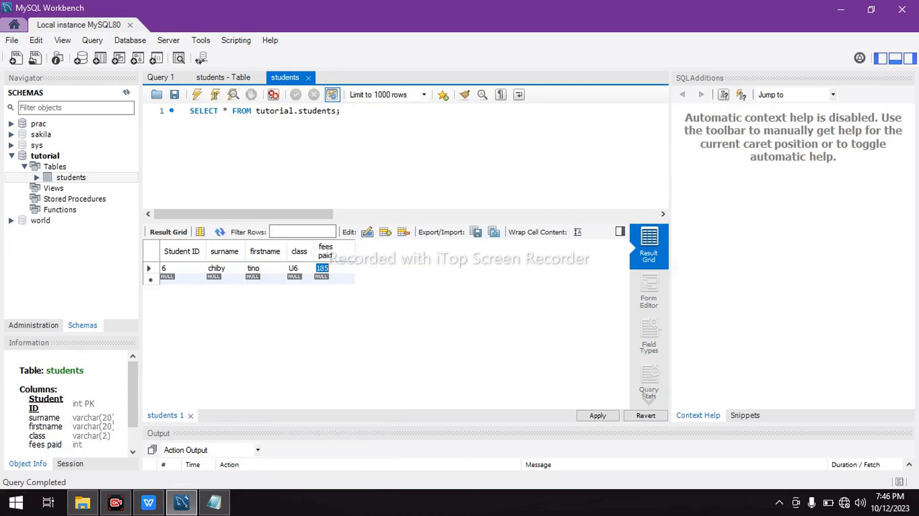
{"action": "left_click", "coordinate": [254, 270]}
{"action": "right_click", "coordinate": [254, 270]}
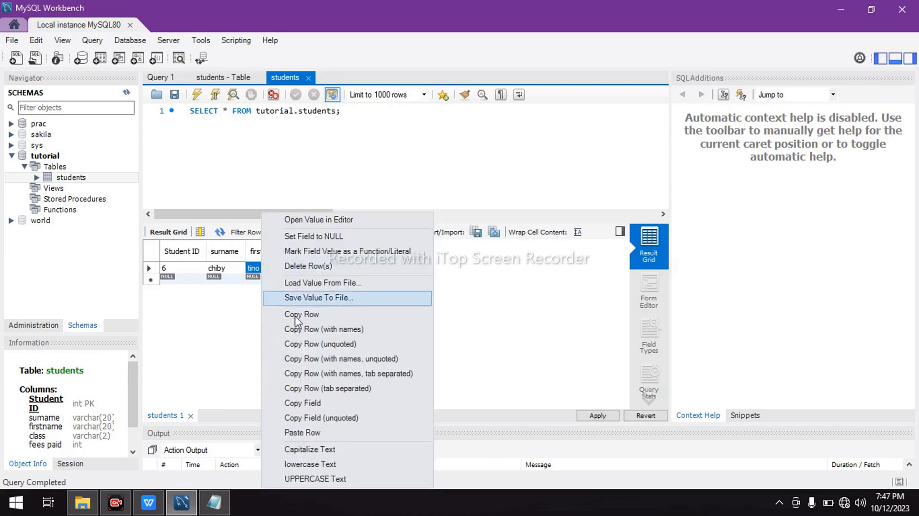
{"action": "left_click", "coordinate": [322, 270]}
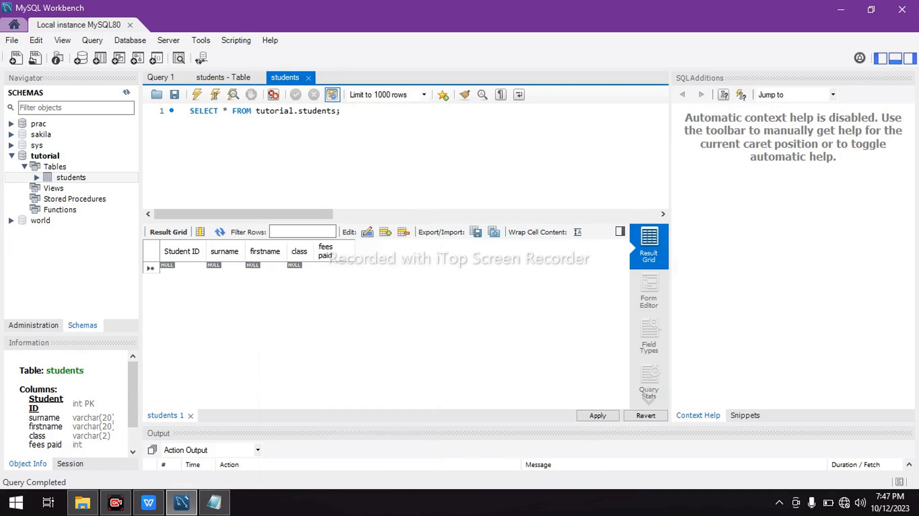
Generate the DELETE script for the removed record, copy the statement and apply it to the database
{"action": "left_click", "coordinate": [597, 416]}
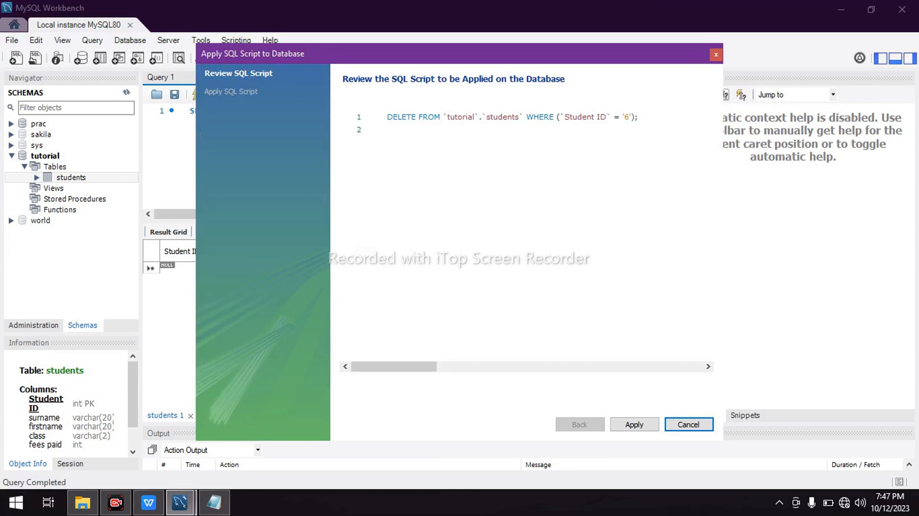
{"action": "left_click_drag", "start_coordinate": [387, 117], "coordinate": [638, 117]}
{"action": "key", "text": "ctrl"}
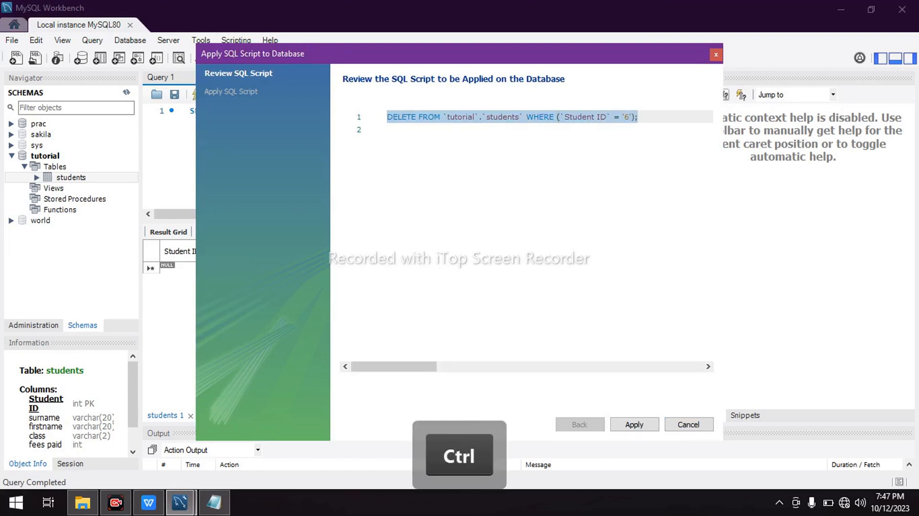
{"action": "key", "text": "ctrl+c"}
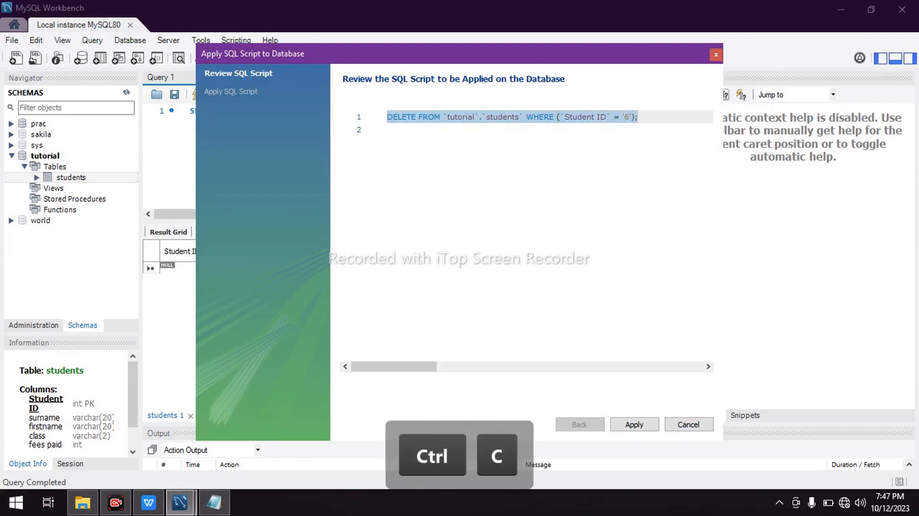
{"action": "left_click", "coordinate": [635, 428]}
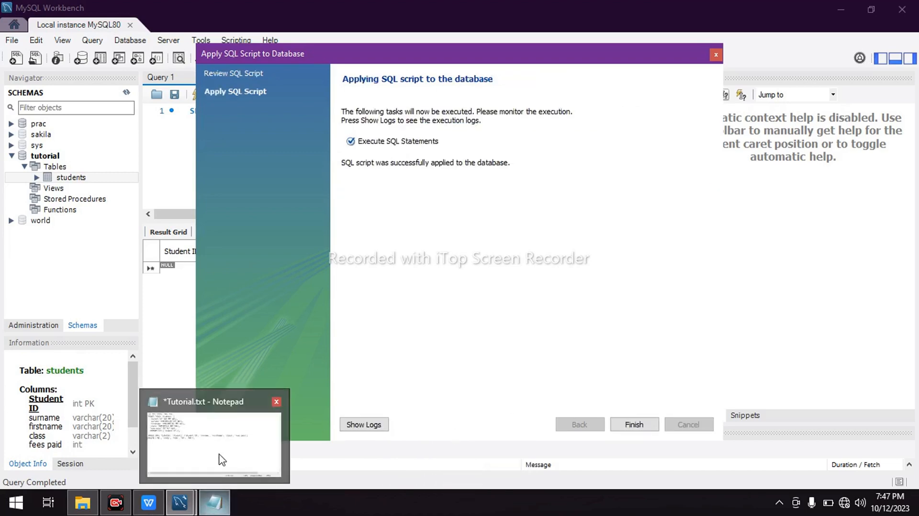
Paste the DELETE statement below the INSERT statement in Tutorial.txt, separated by blank lines, and remove its tutorial schema prefix
{"action": "left_click", "coordinate": [220, 457]}
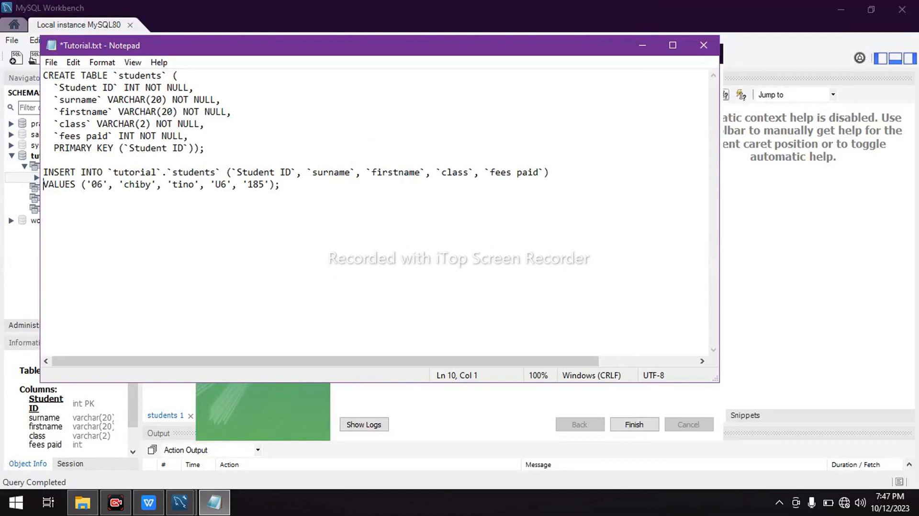
{"action": "left_click", "coordinate": [280, 185]}
{"action": "key", "text": "Return"}
{"action": "key", "text": "Return"}
{"action": "key", "text": "Return"}
{"action": "key", "text": "ctrl"}
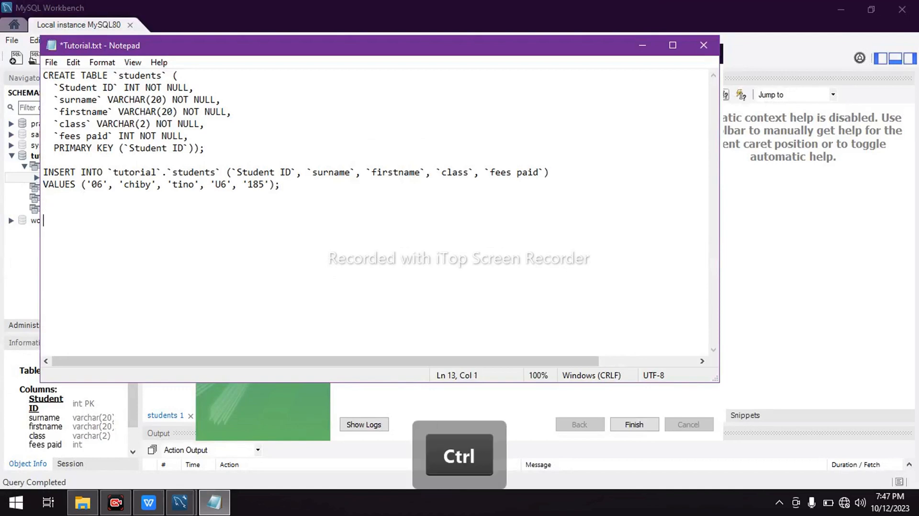
{"action": "key", "text": "ctrl+v"}
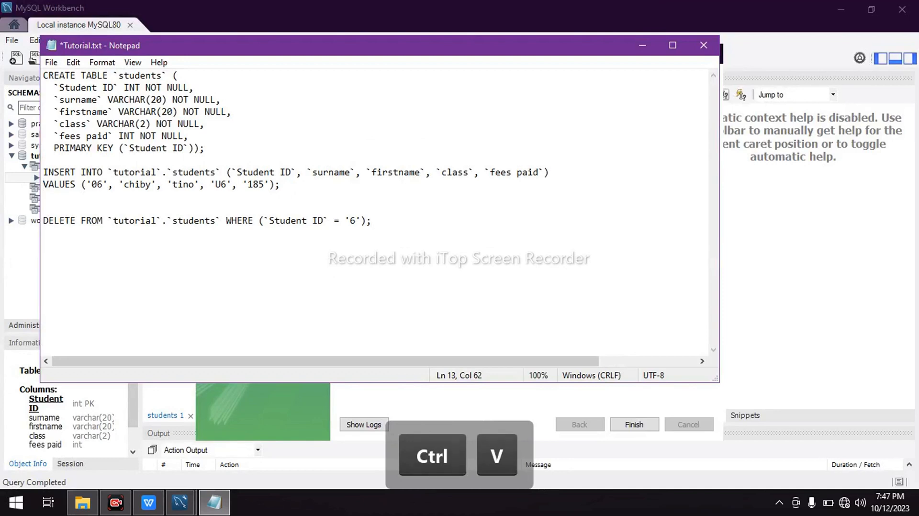
{"action": "left_click_drag", "start_coordinate": [168, 221], "coordinate": [109, 221]}
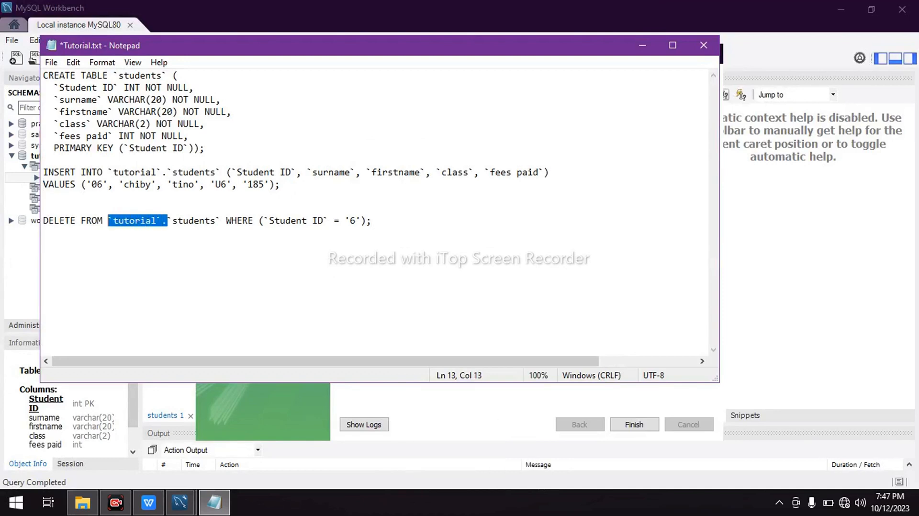
{"action": "key", "text": "BackSpace"}
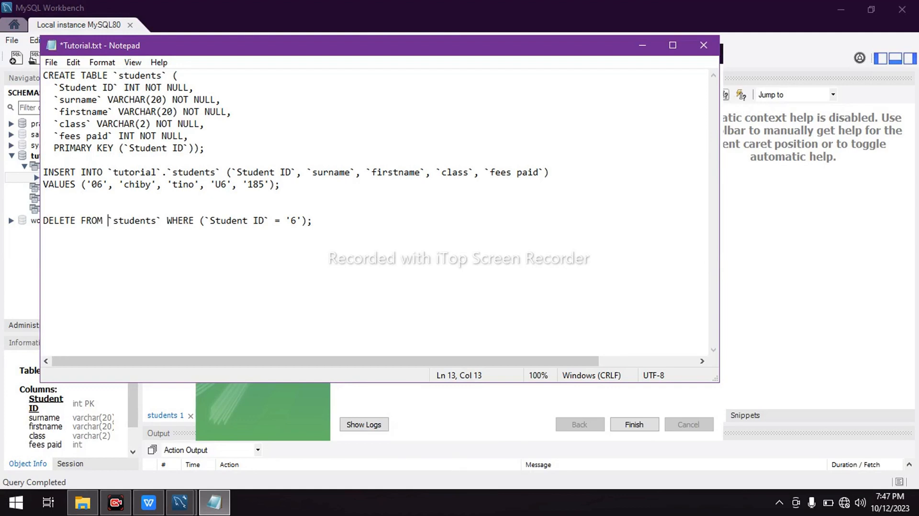
Replace the Student ID field in the DELETE statement's WHERE condition with firstname
{"action": "left_click_drag", "start_coordinate": [265, 220], "coordinate": [210, 220]}
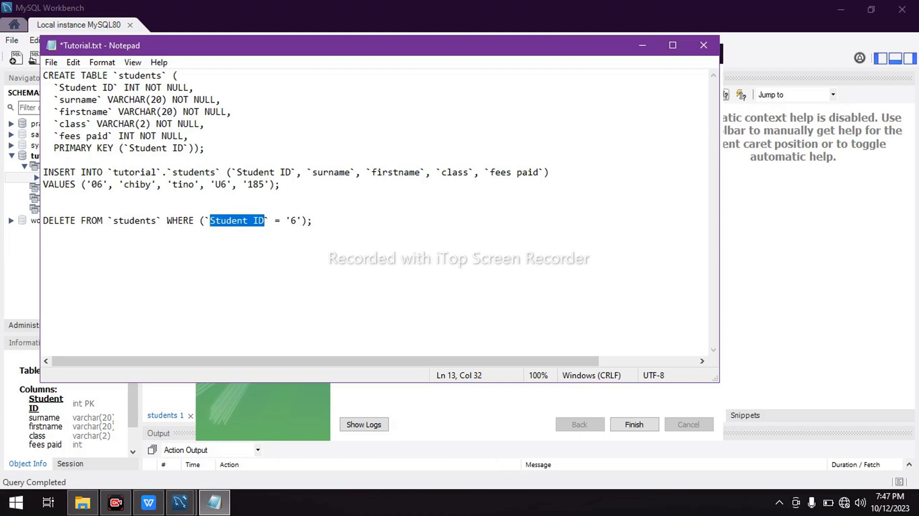
{"action": "key", "text": "Caps_Lock"}
{"action": "type", "text": "firs"}
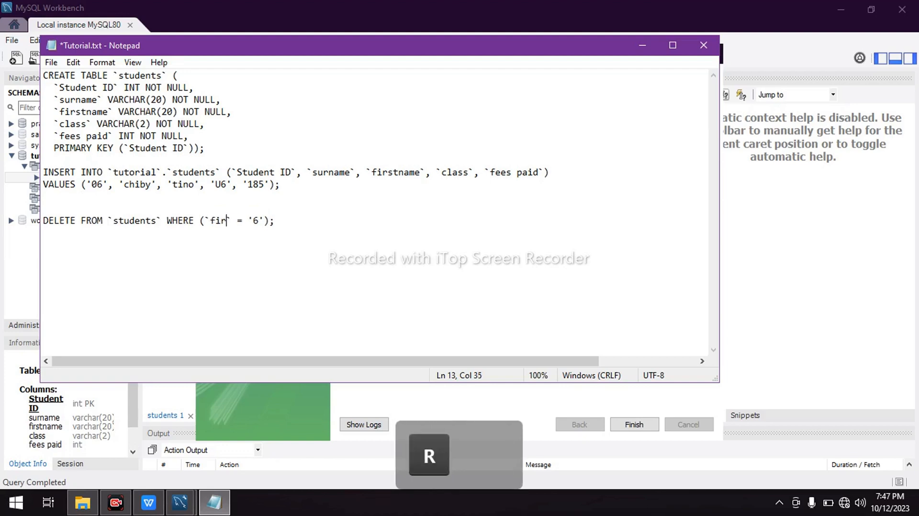
{"action": "type", "text": "tname"}
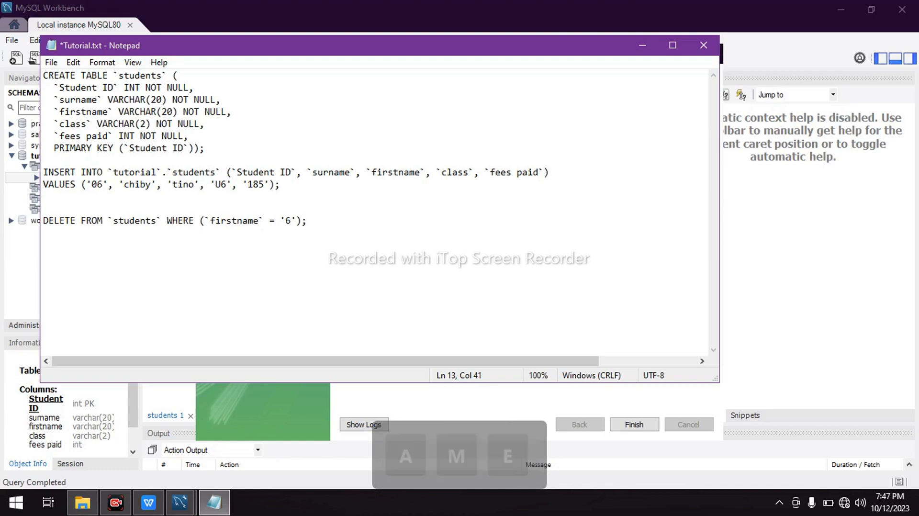
Set the compared value in the DELETE condition to the student first name given in question 5(a)(iii)
{"action": "left_click_drag", "start_coordinate": [291, 221], "coordinate": [286, 220]}
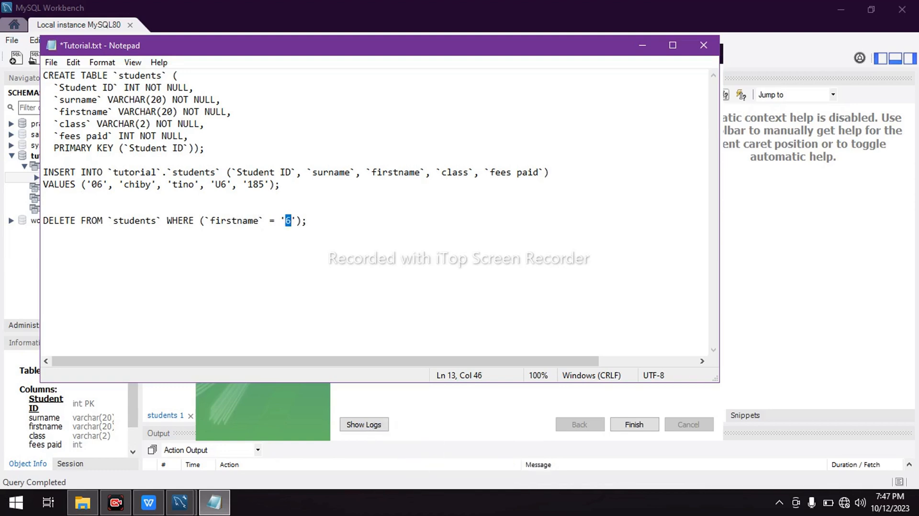
{"action": "type", "text": "r"}
{"action": "key", "text": "BackSpace"}
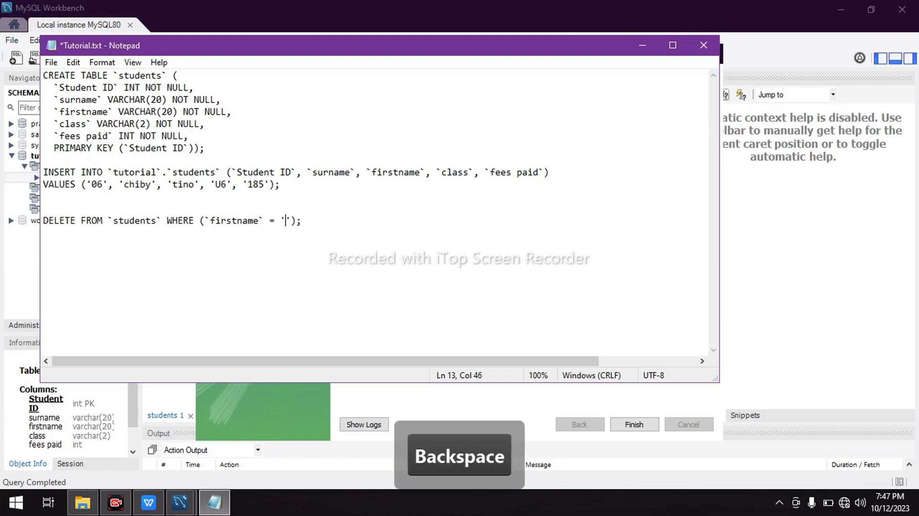
{"action": "key", "text": "Caps_Lock"}
{"action": "type", "text": "Ralp"}
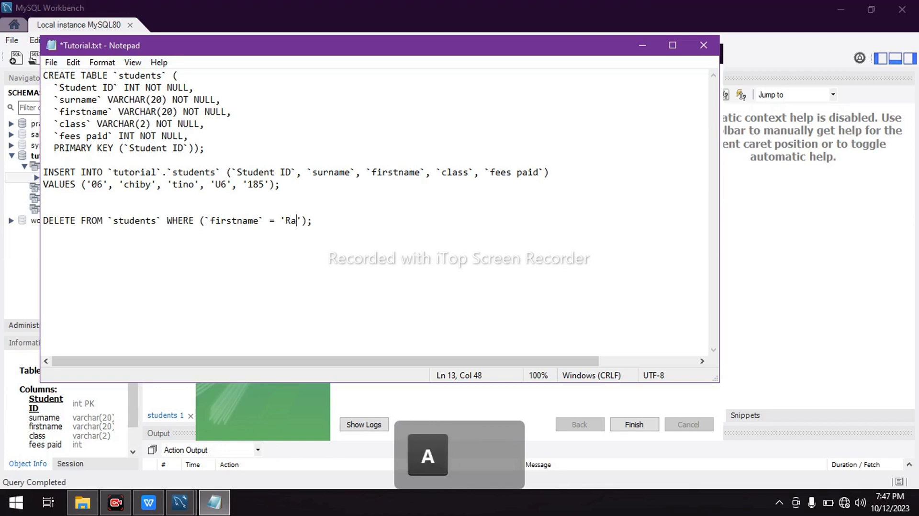
{"action": "type", "text": "h"}
{"action": "left_click", "coordinate": [43, 196]}
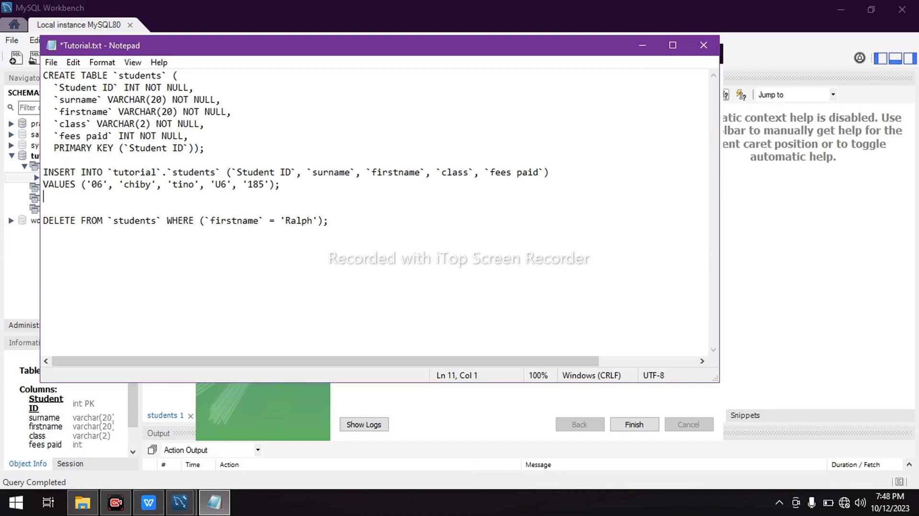
Return to MySQL Workbench past the exam PDF and finish the Apply SQL Script to Database wizard
{"action": "left_click", "coordinate": [650, 45]}
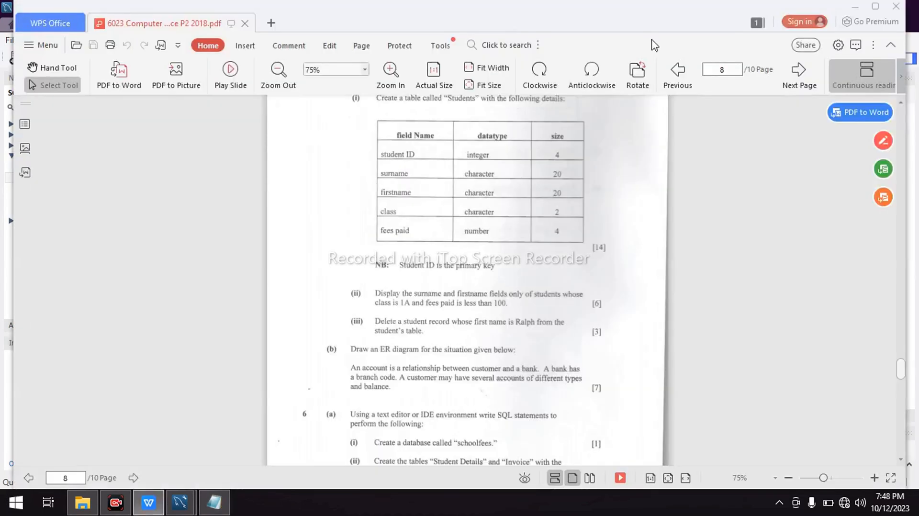
{"action": "left_click", "coordinate": [852, 7]}
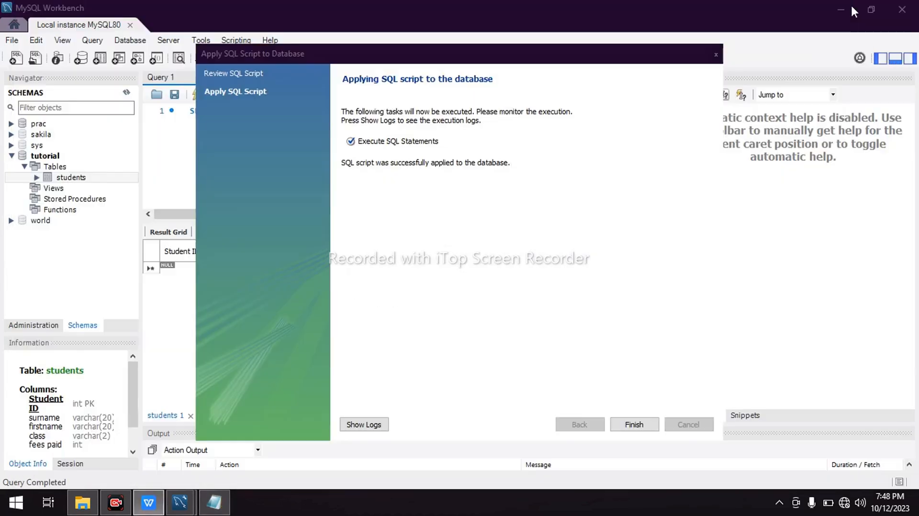
{"action": "left_click", "coordinate": [630, 427]}
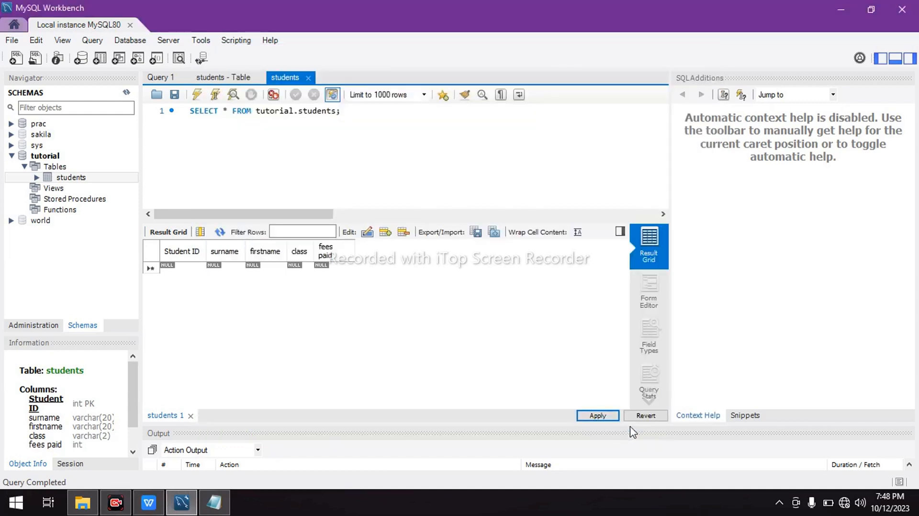